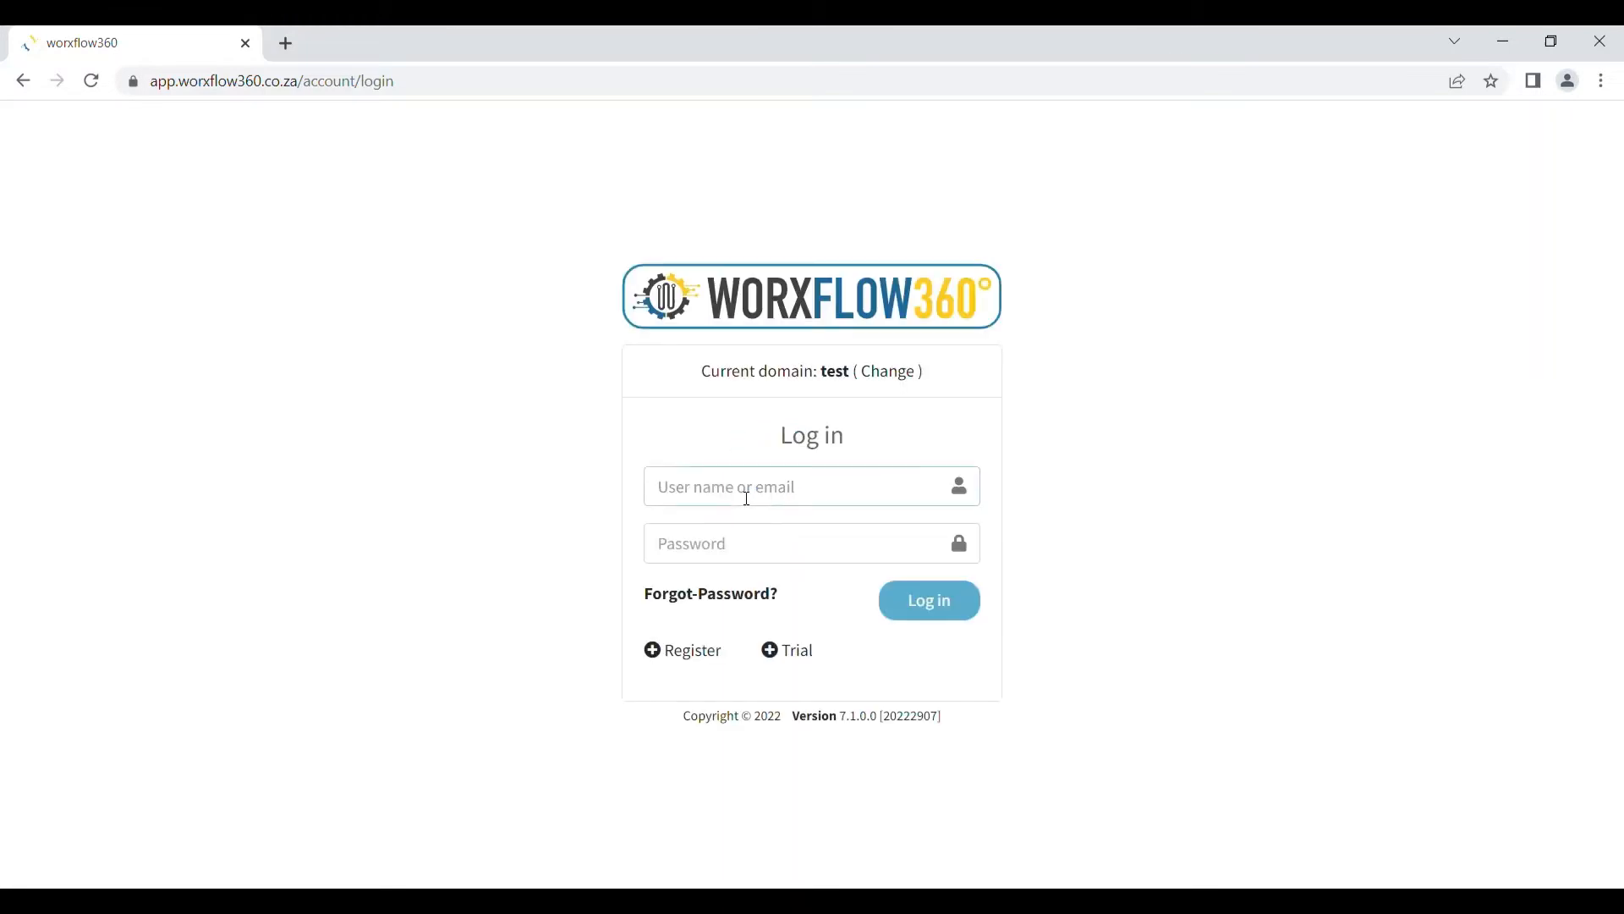
Log in to Worxflow360 with the administrator user name and password
type("admin")
left_click(745, 543)
type("•")
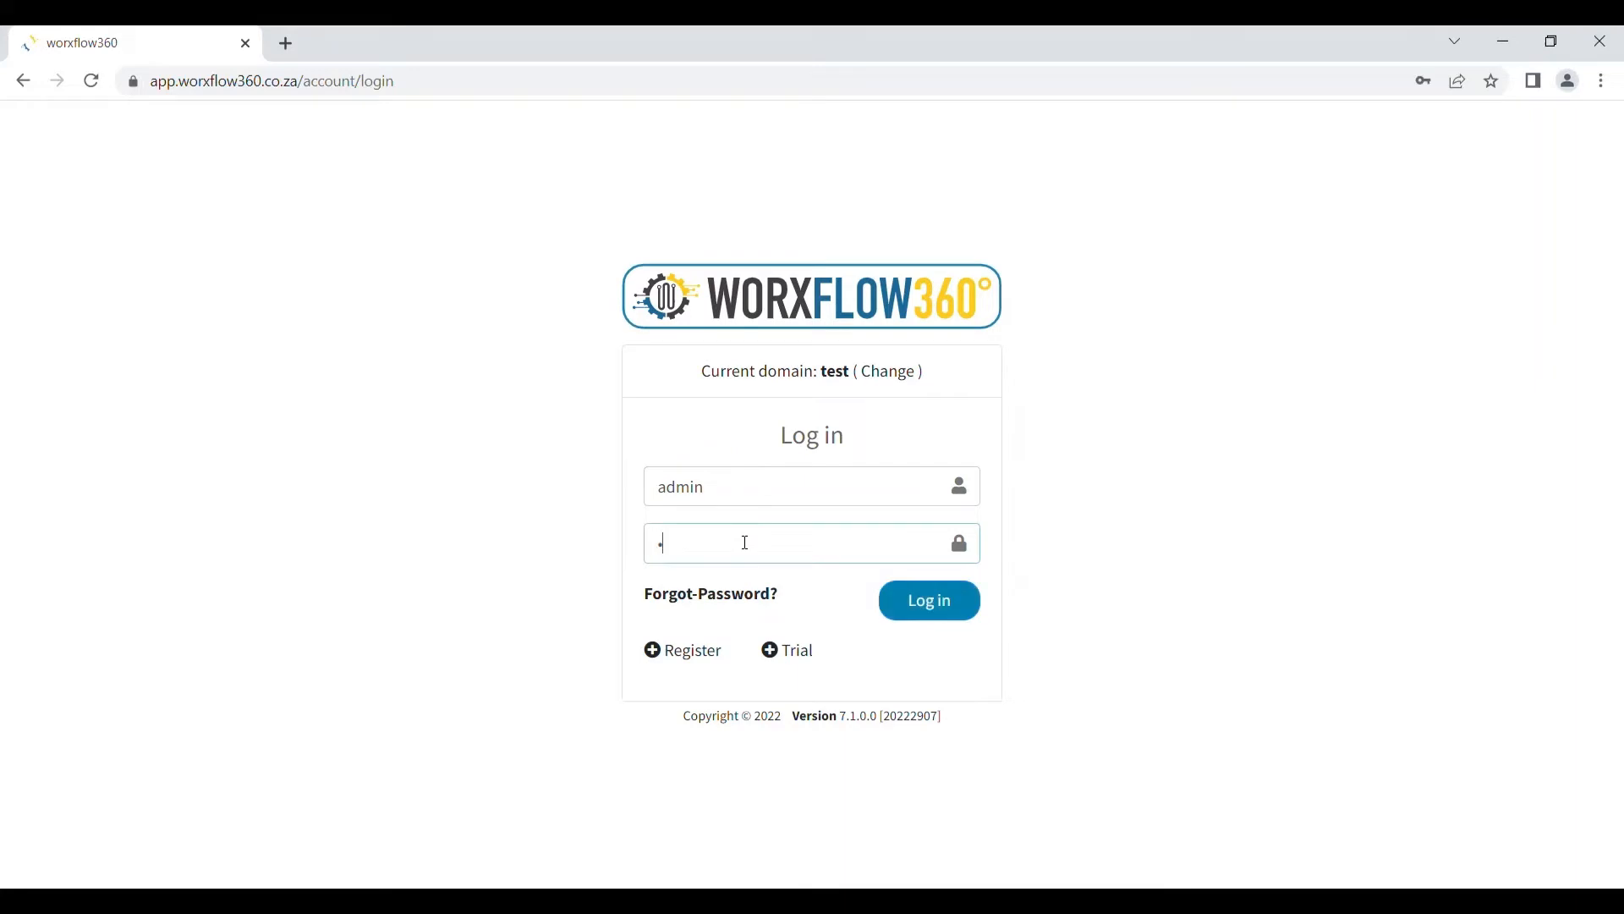
type("•••••••")
left_click(970, 611)
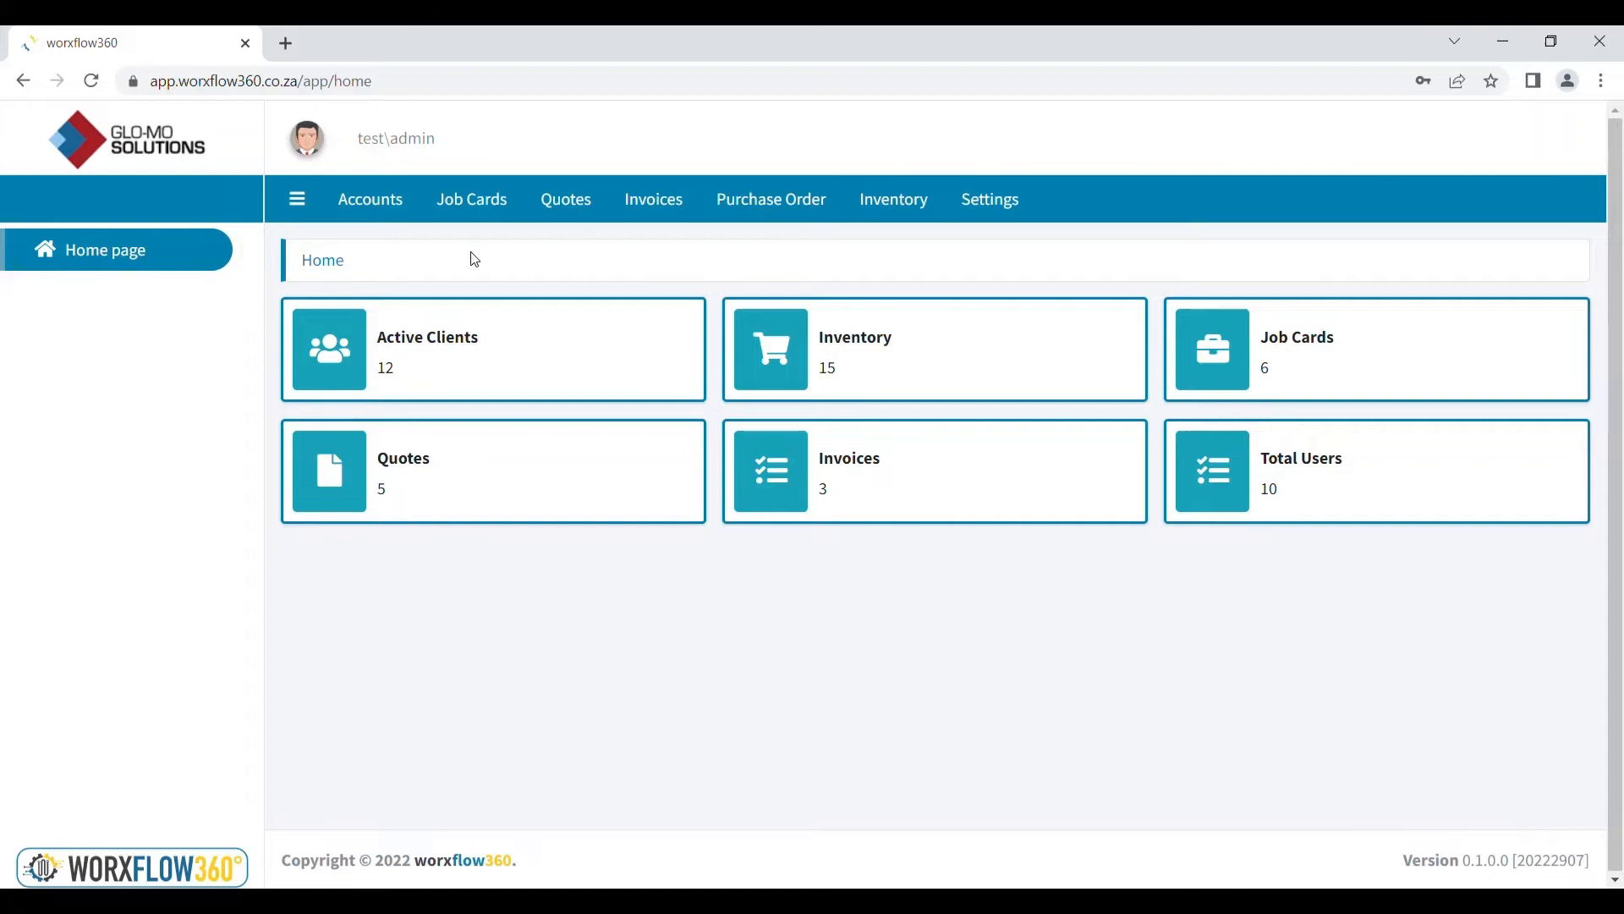
Start a new user under Accounts with first name 'Name' and surname 'Surname'
left_click(379, 196)
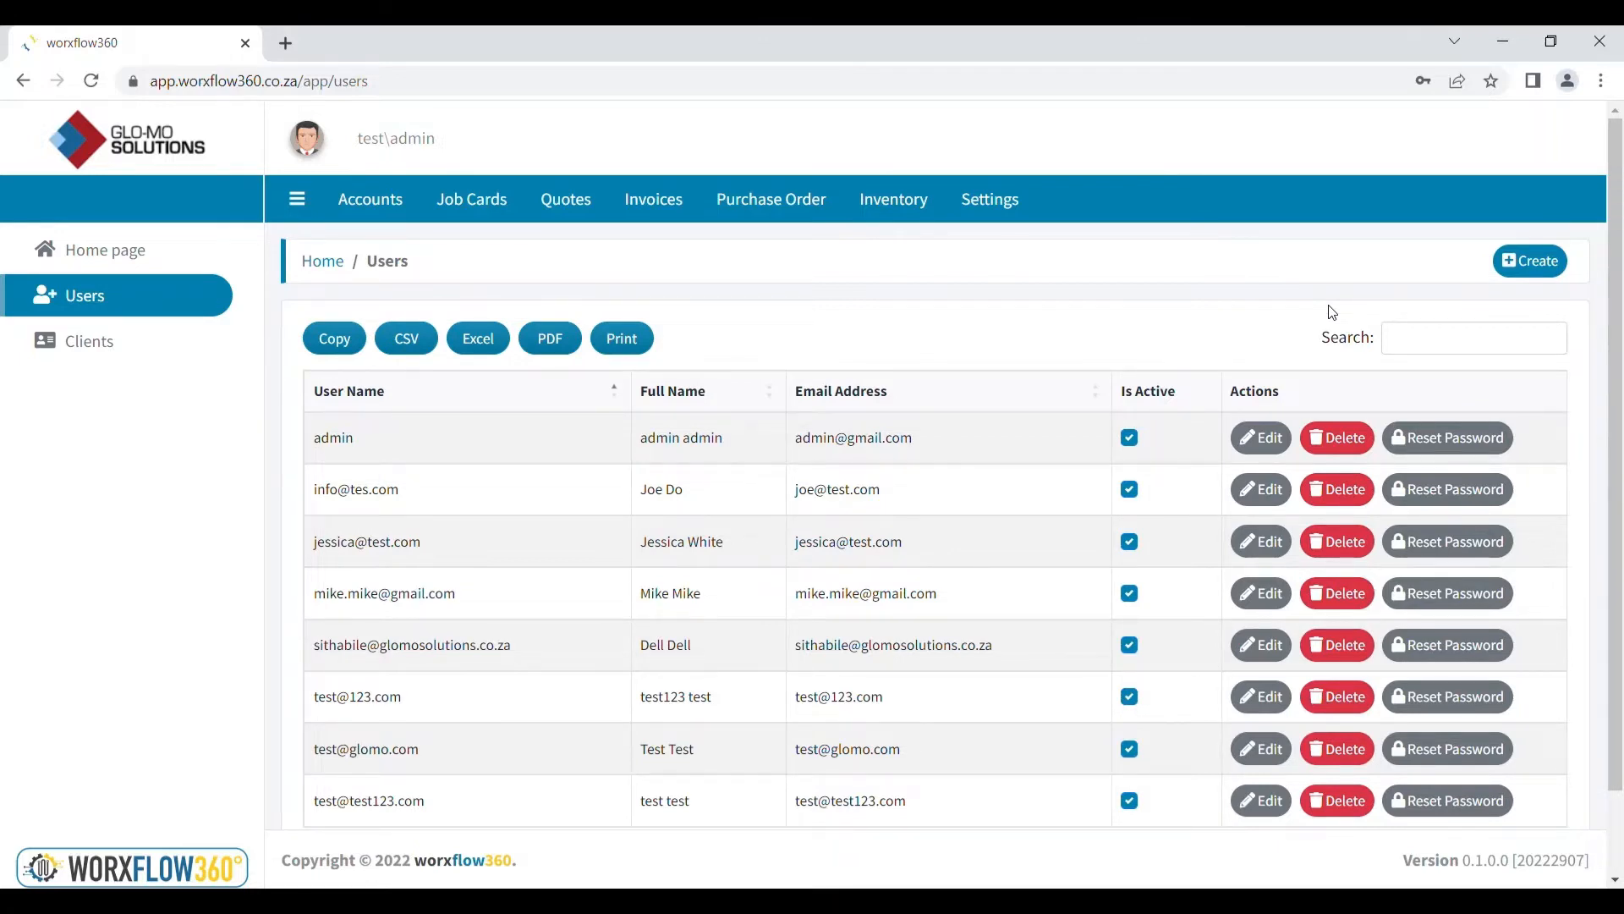
left_click(1536, 264)
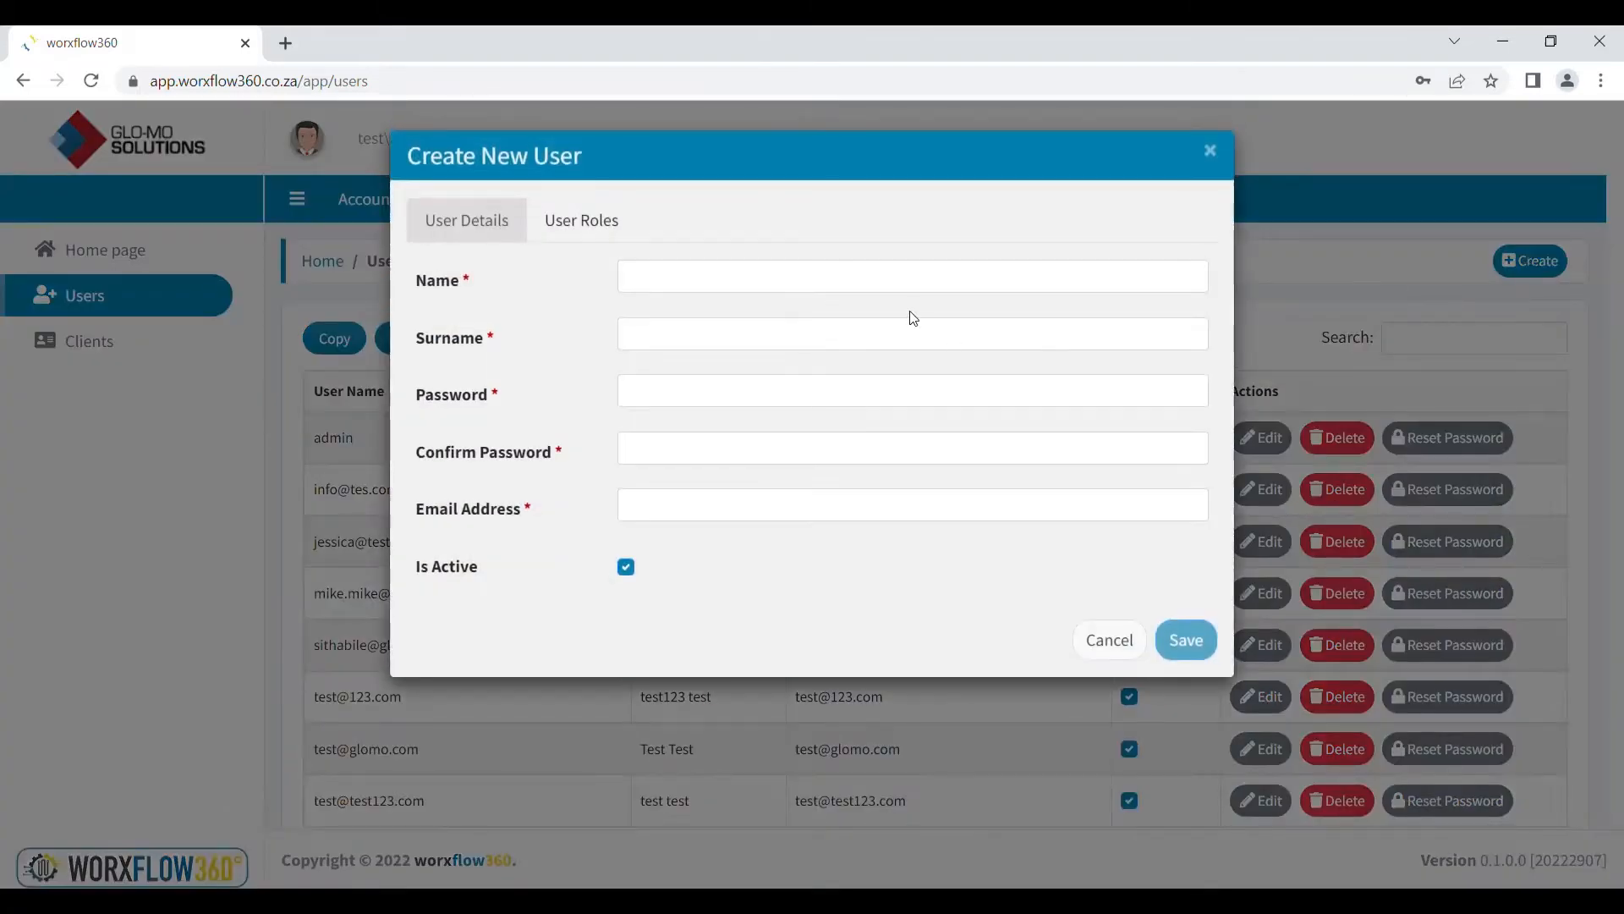
left_click(685, 294)
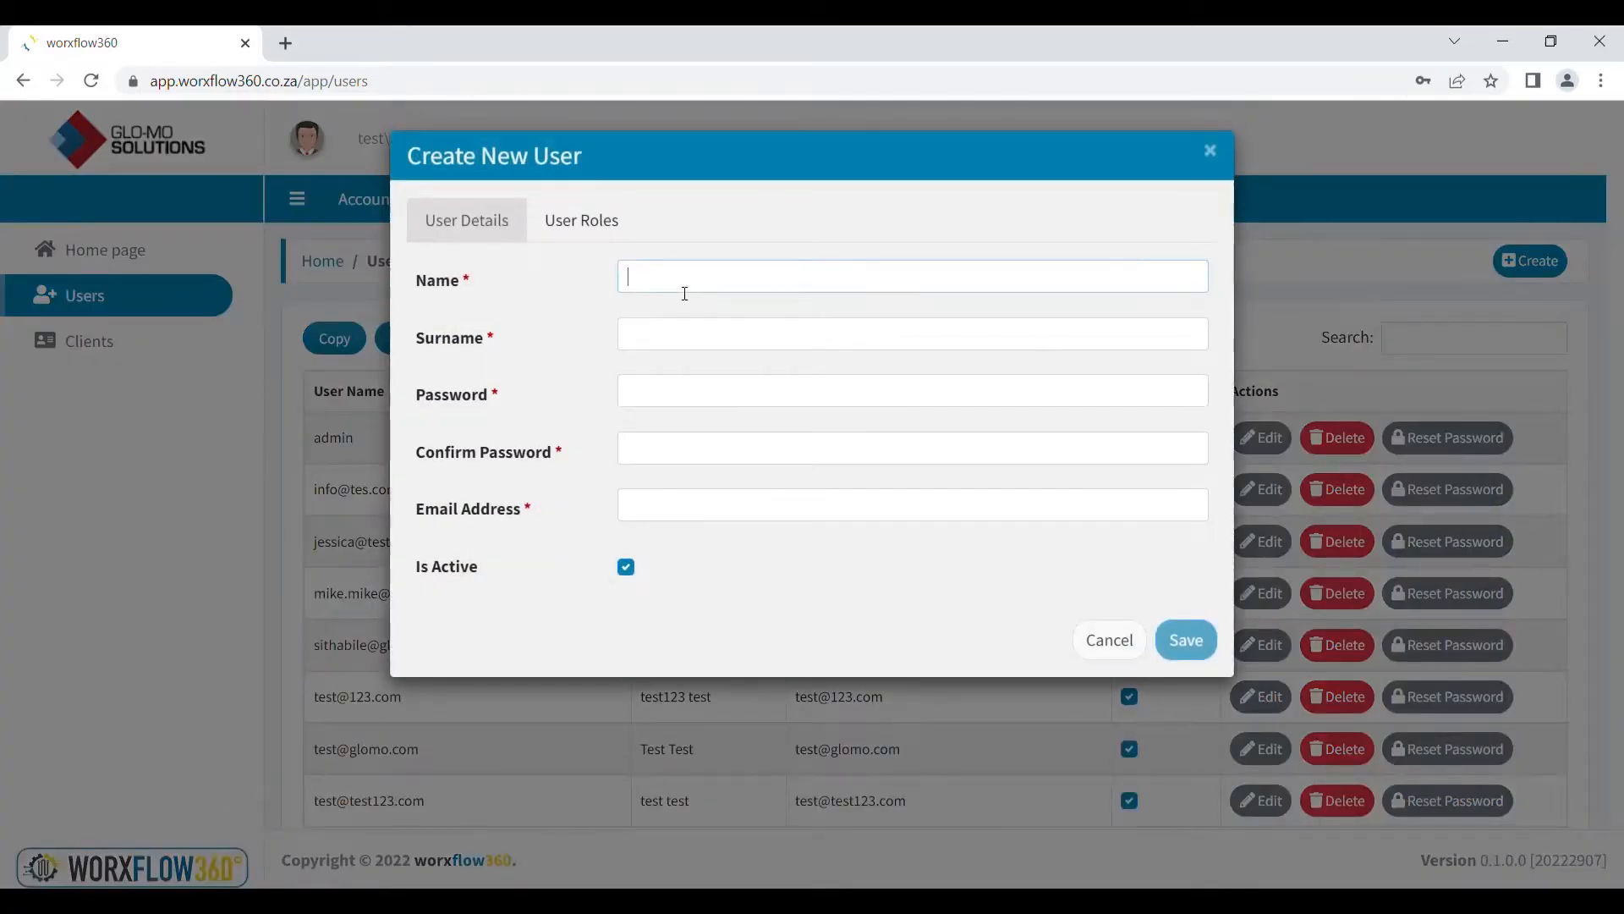
type("Name")
left_click(689, 341)
type("Surname")
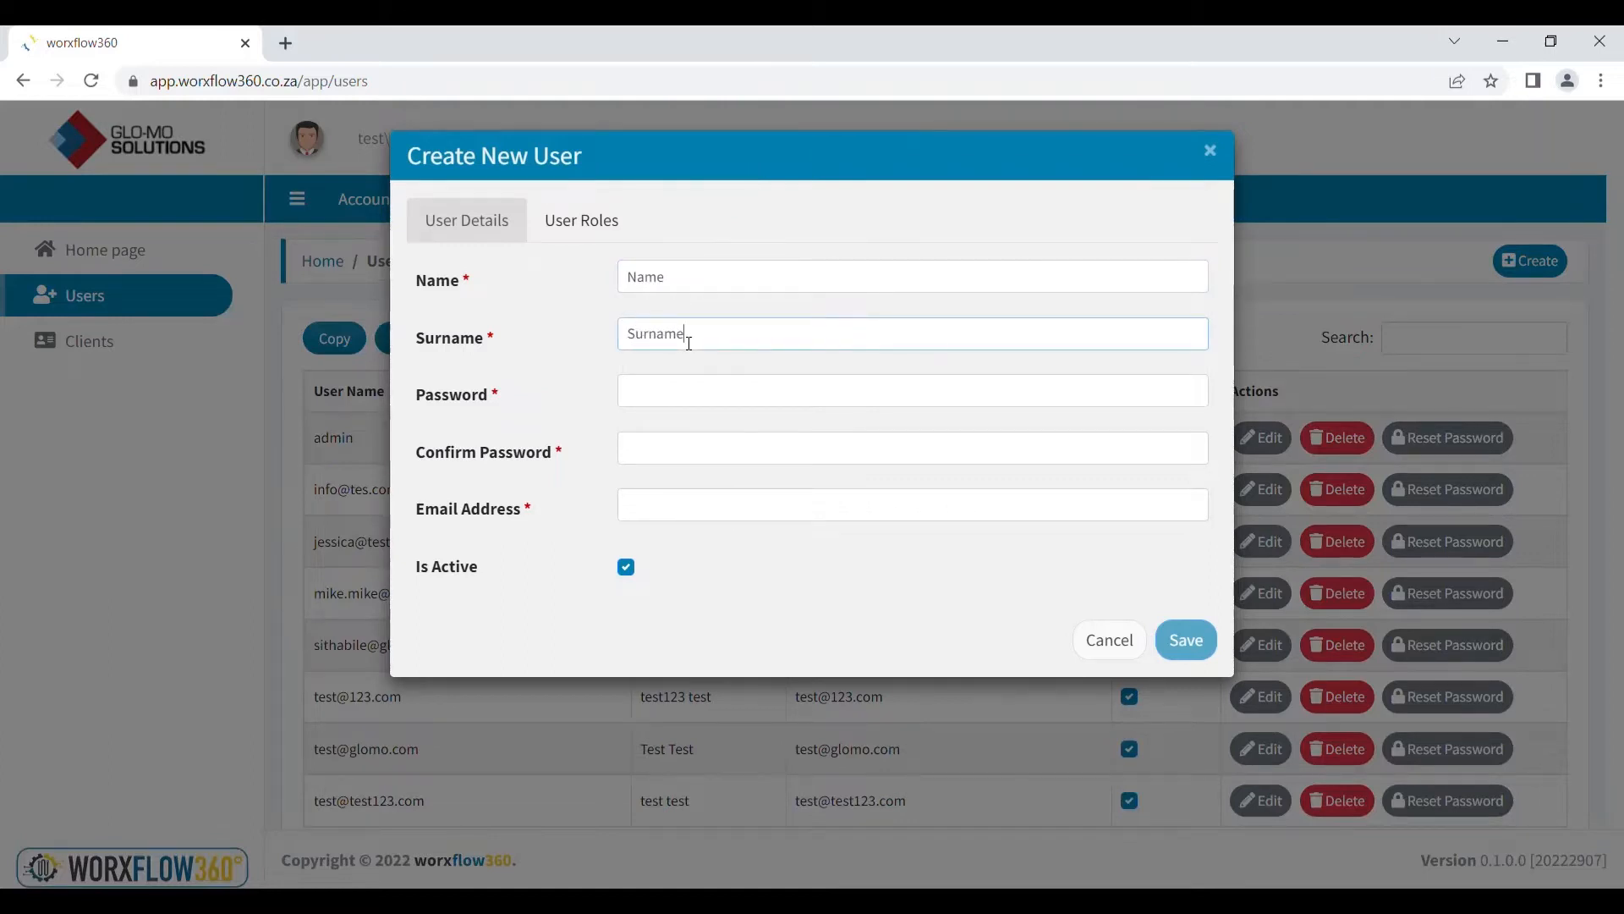
Enter the user's password twice and fill in the user's e-mail address
left_click(694, 399)
type("Passwo")
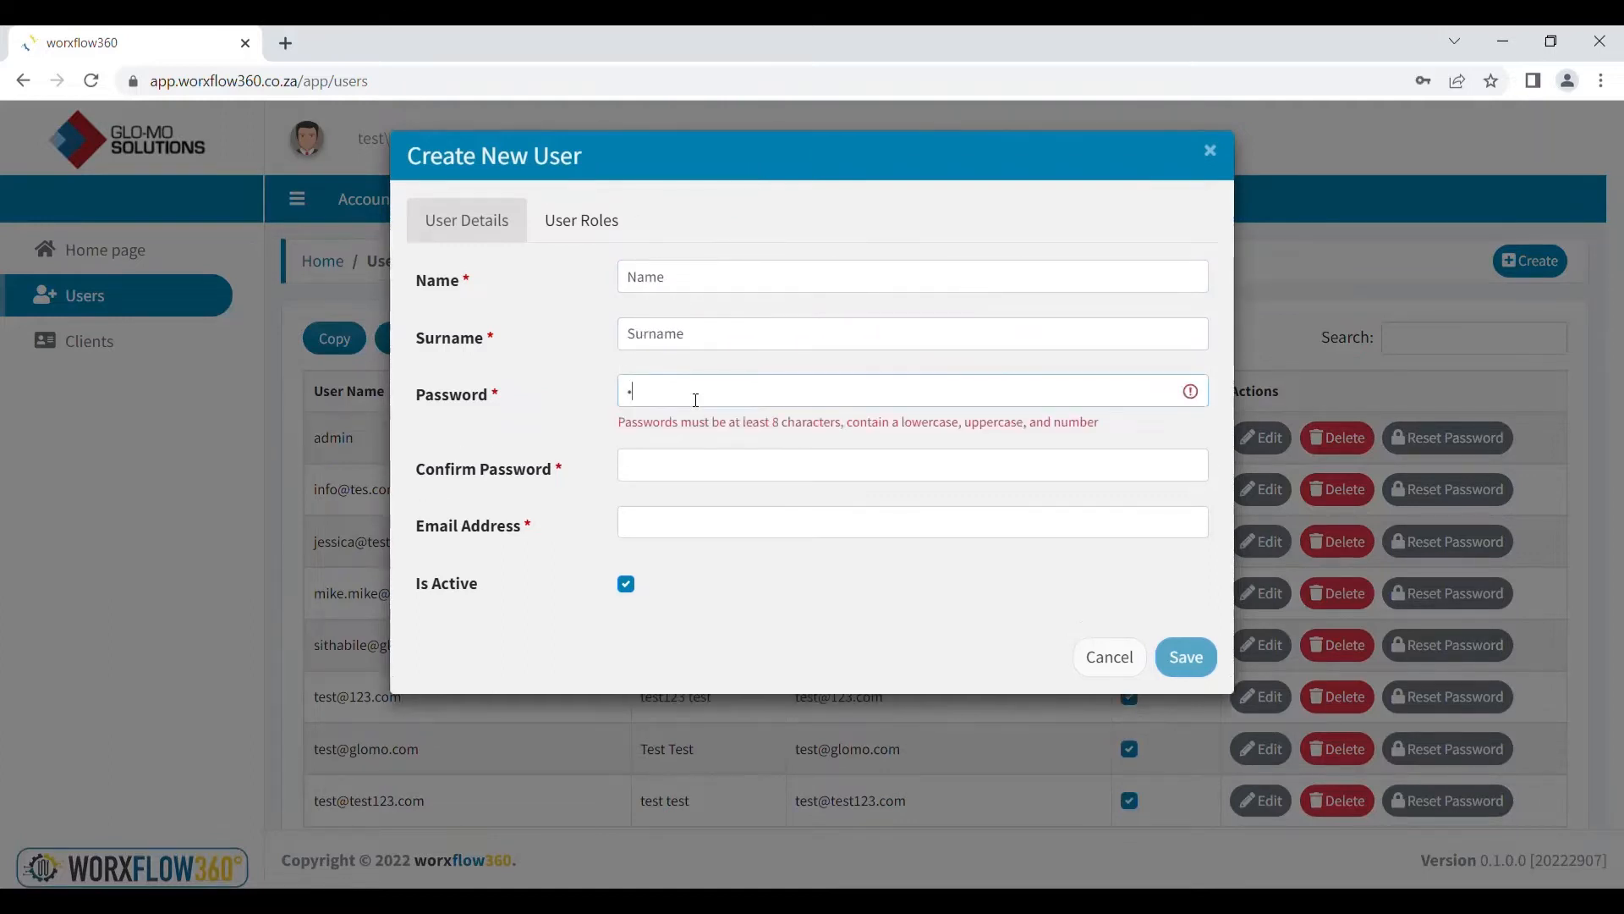
type("rd12")
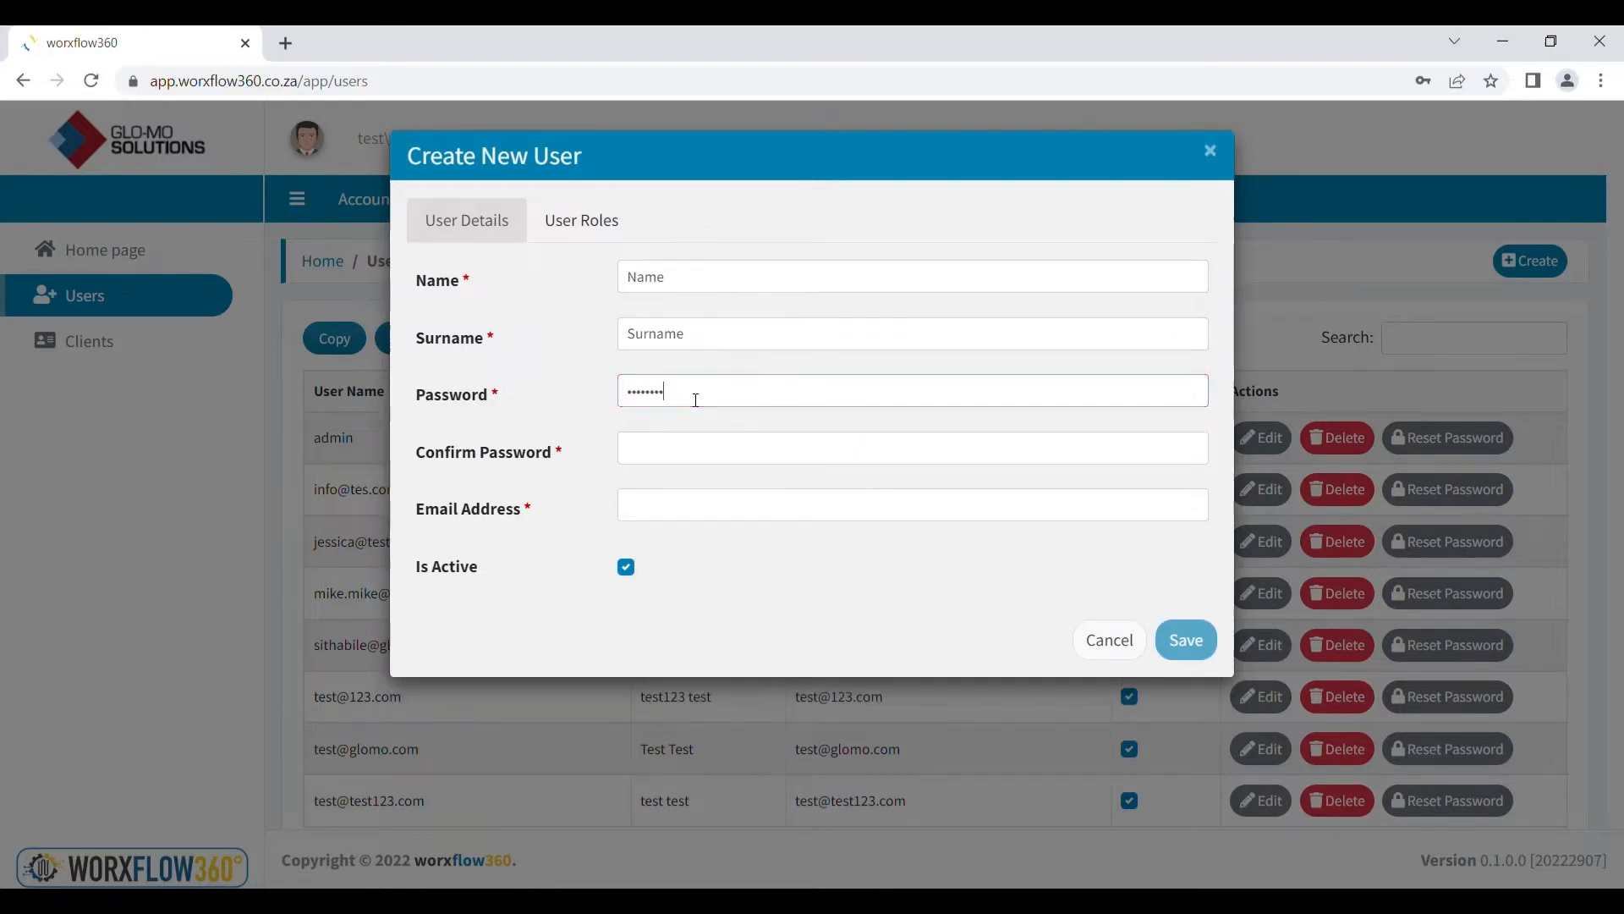
left_click(704, 454)
type("Password")
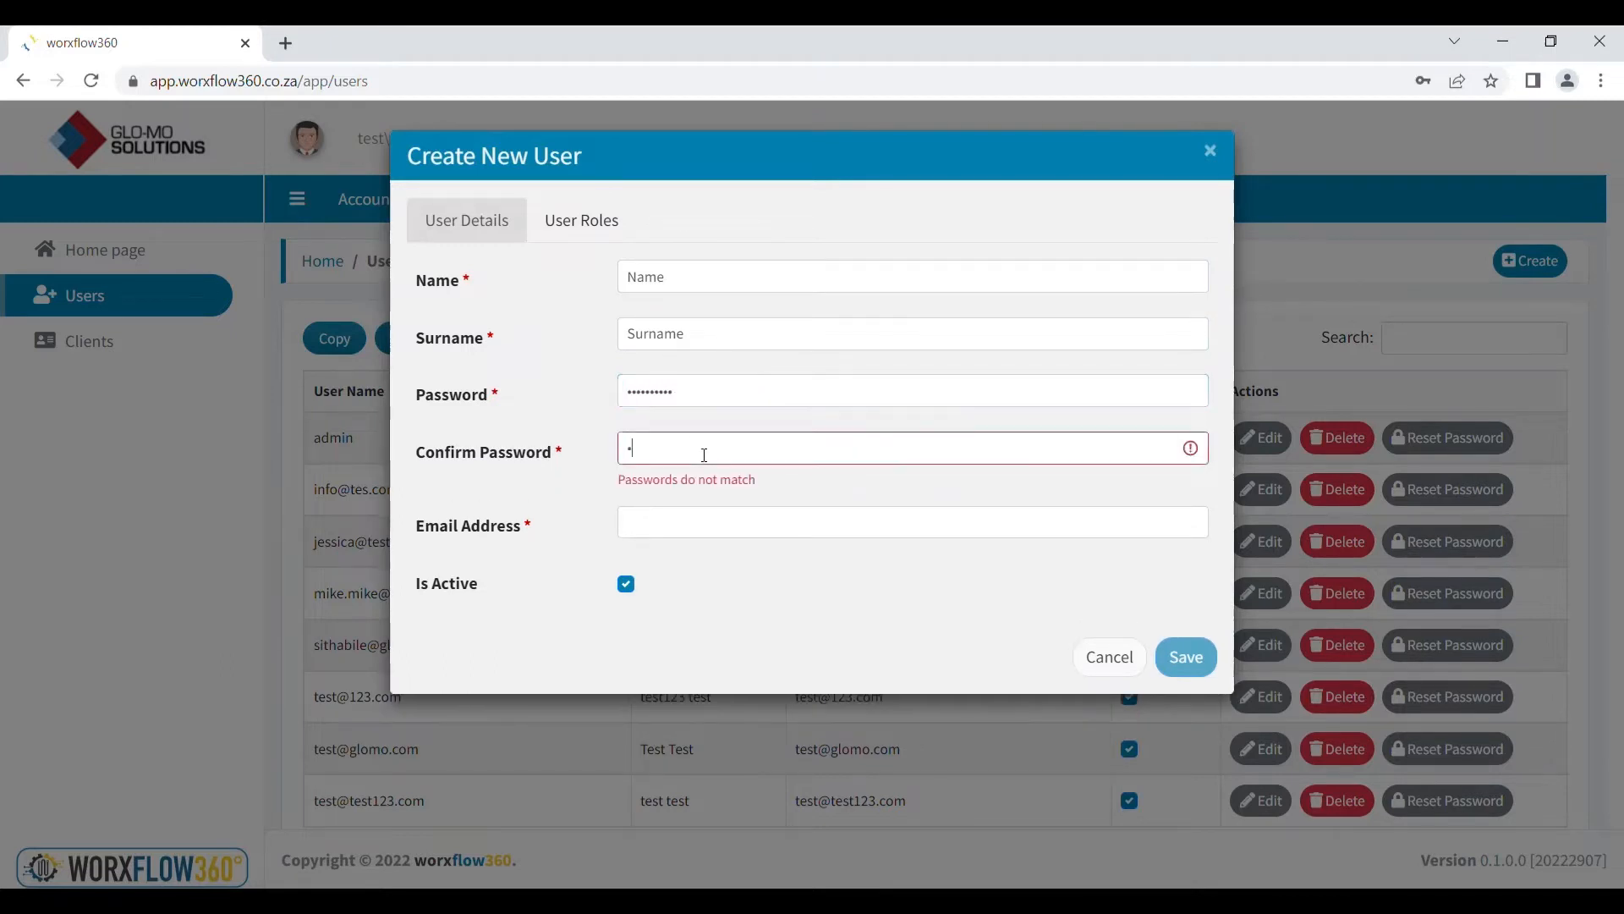
type("12")
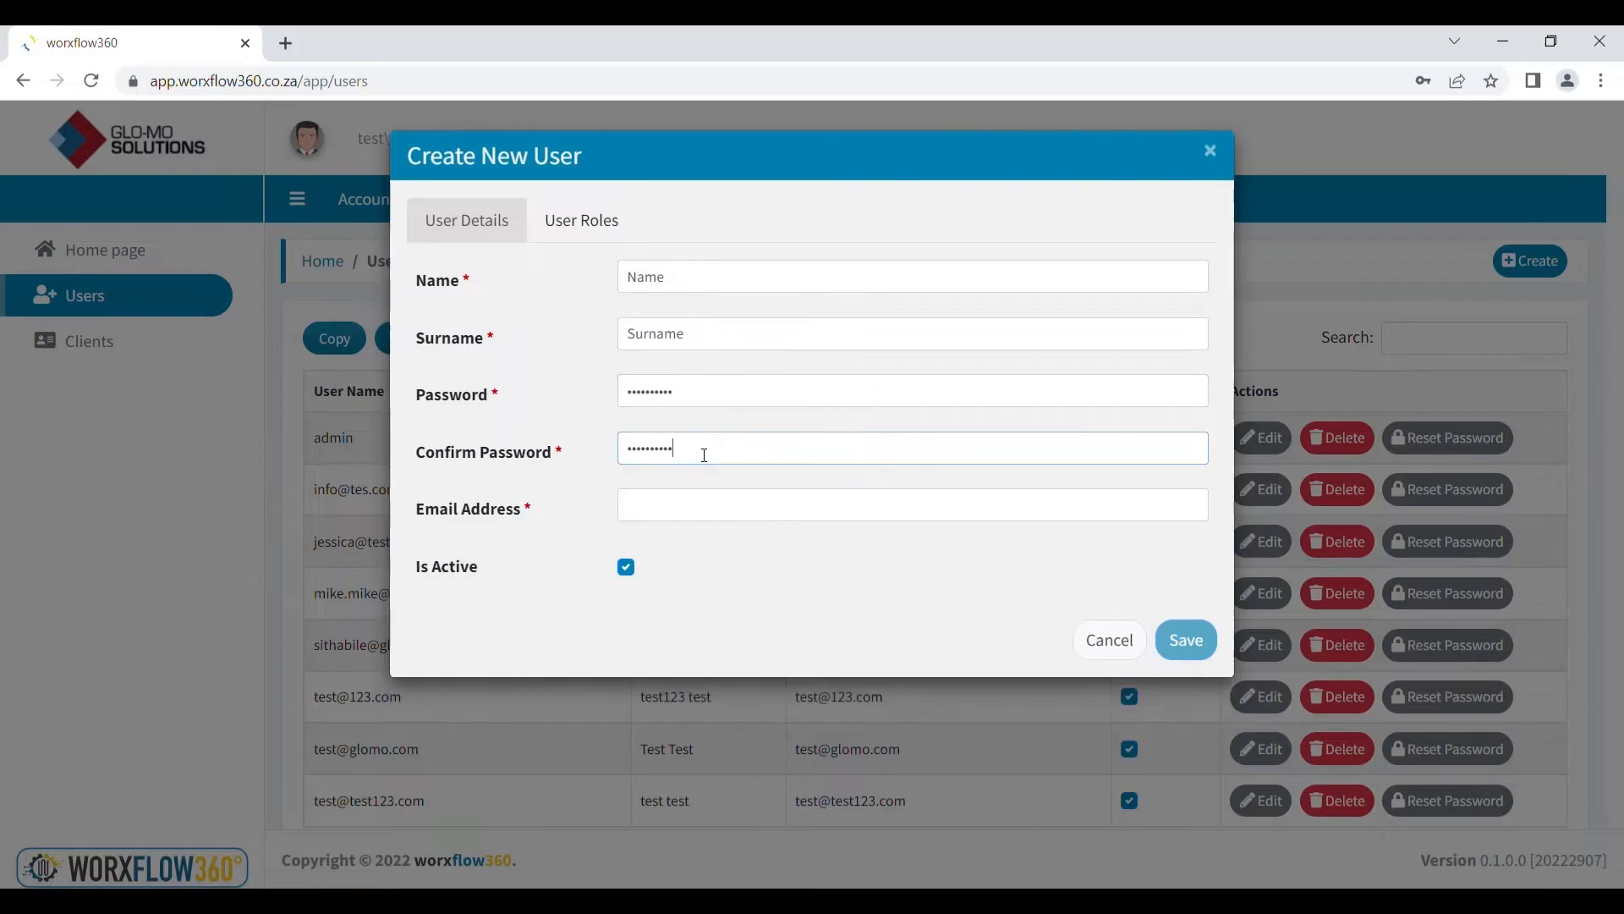
left_click(705, 504)
type("name")
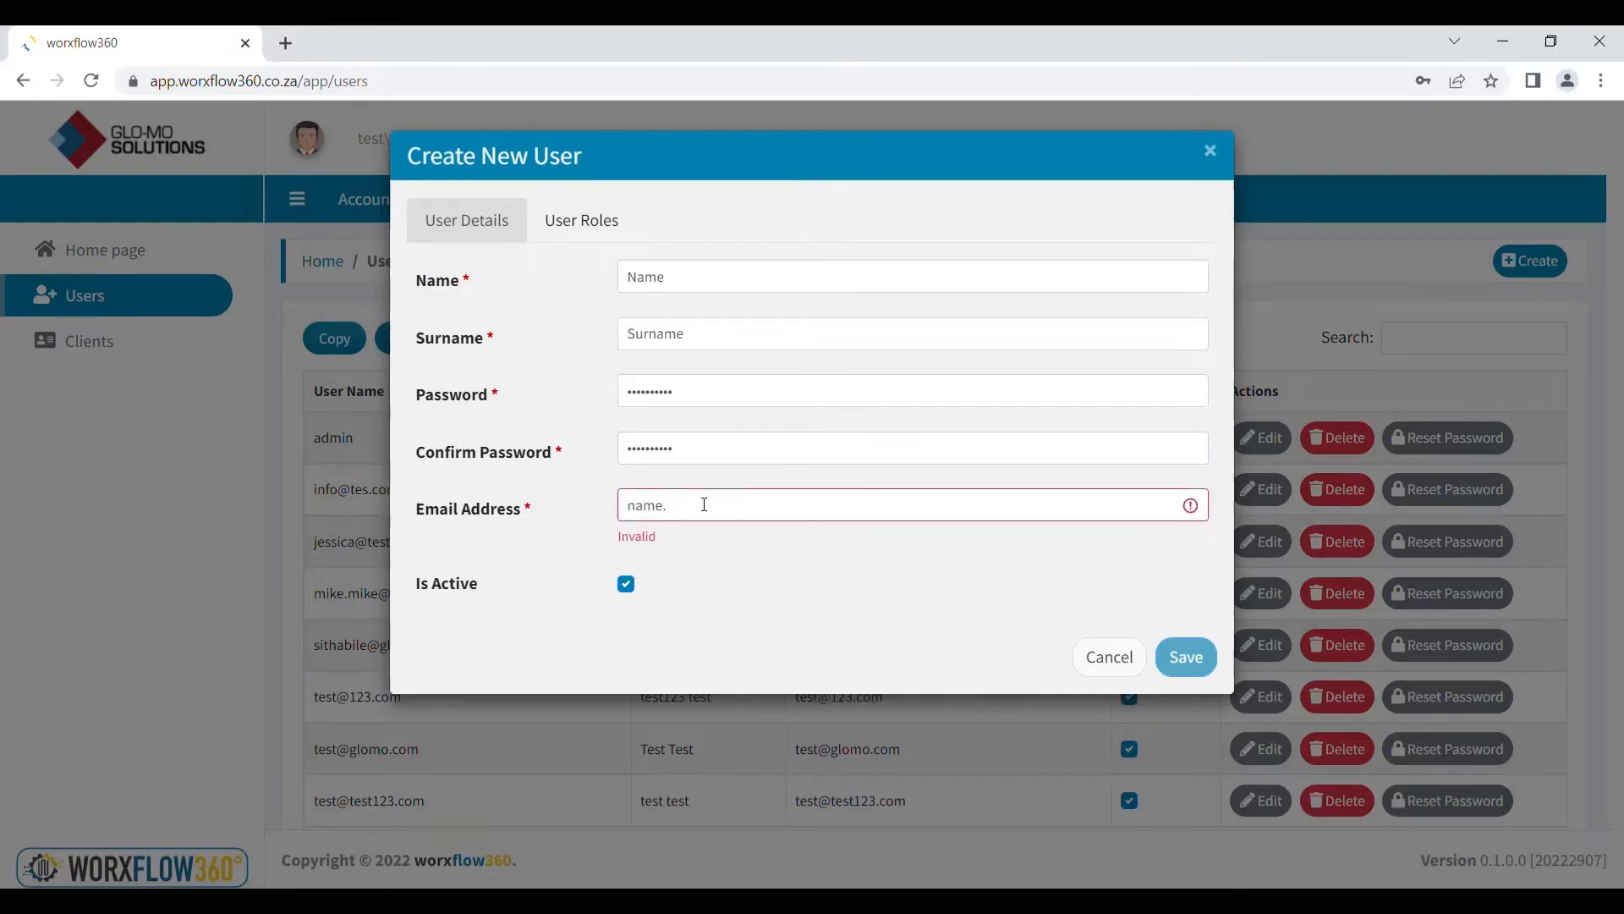
type(".surname@name.co.za")
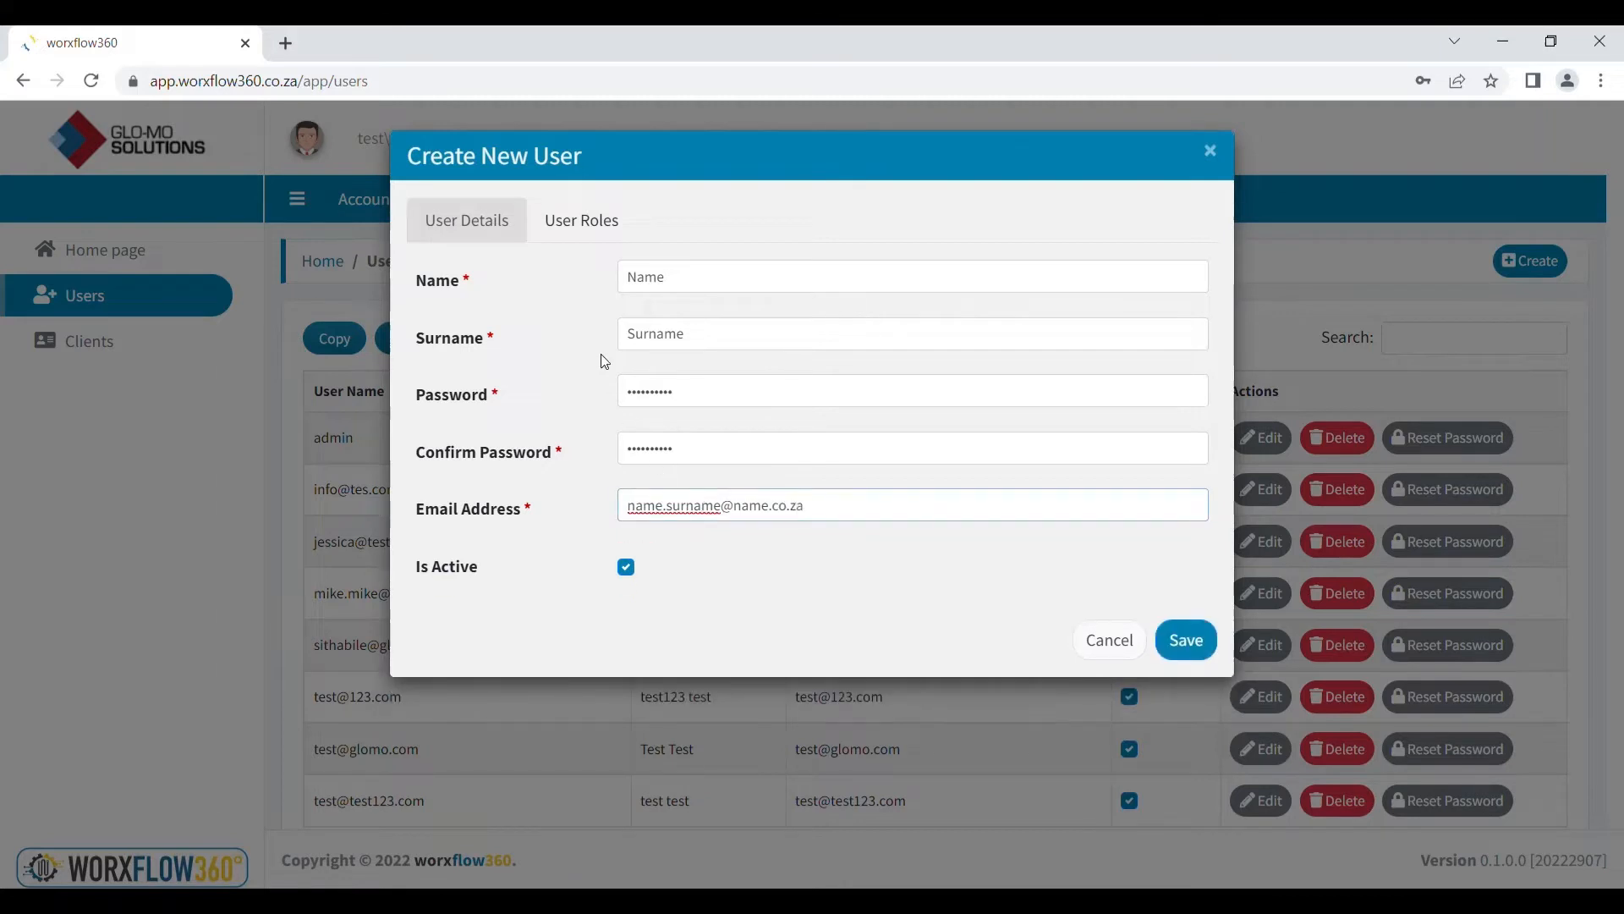
left_click(595, 212)
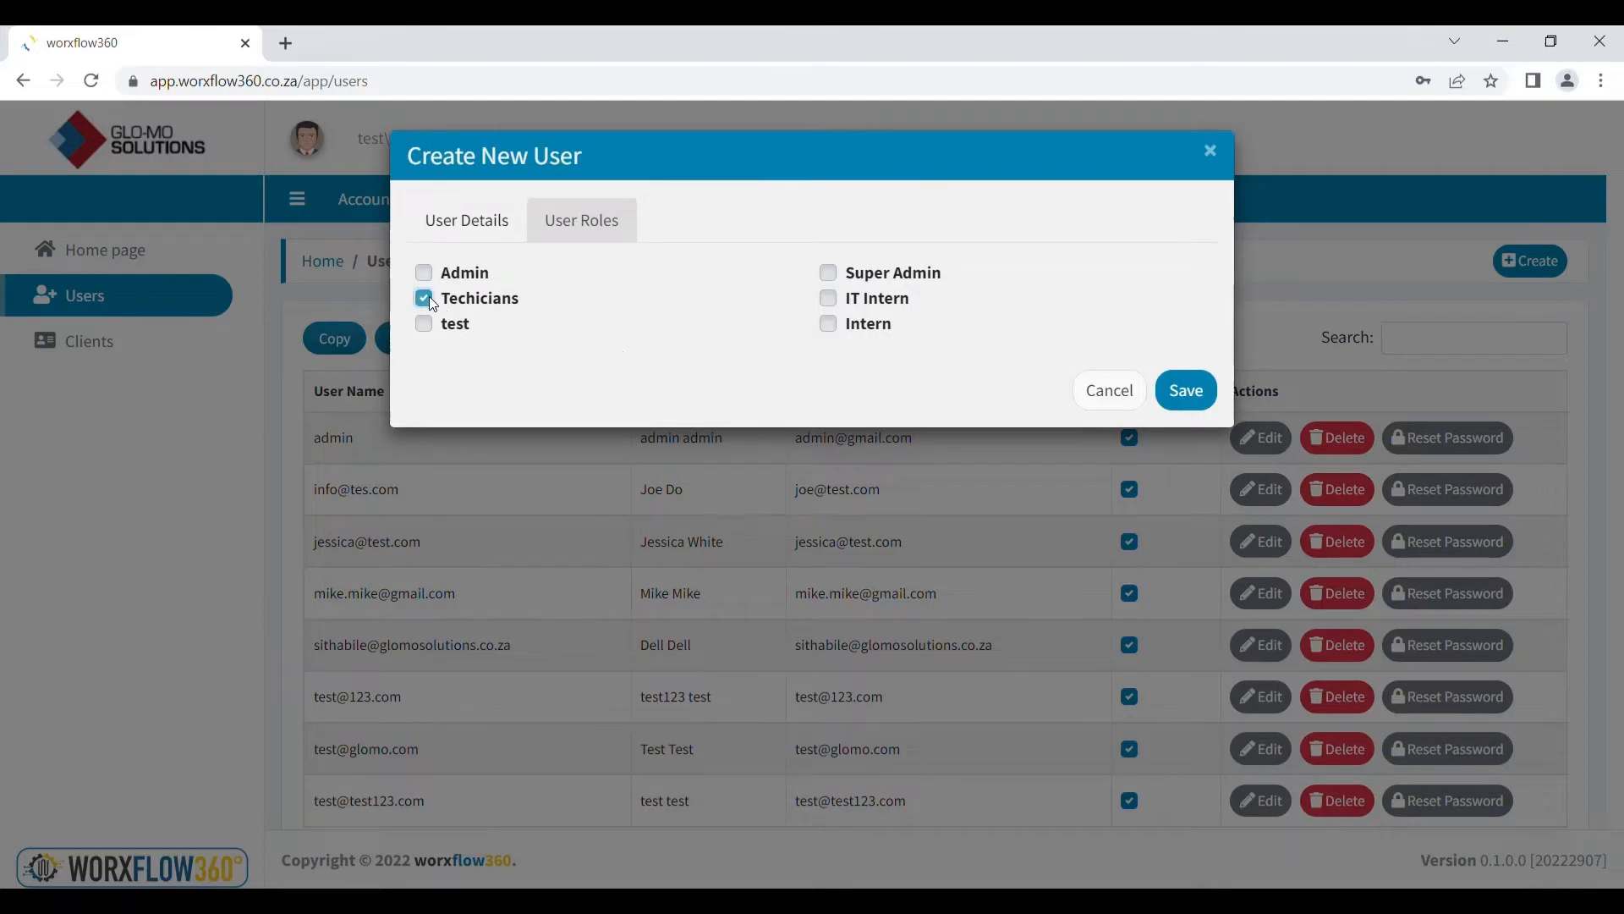
Save the new user with the Techicians role and go to the Clients list
left_click(1206, 393)
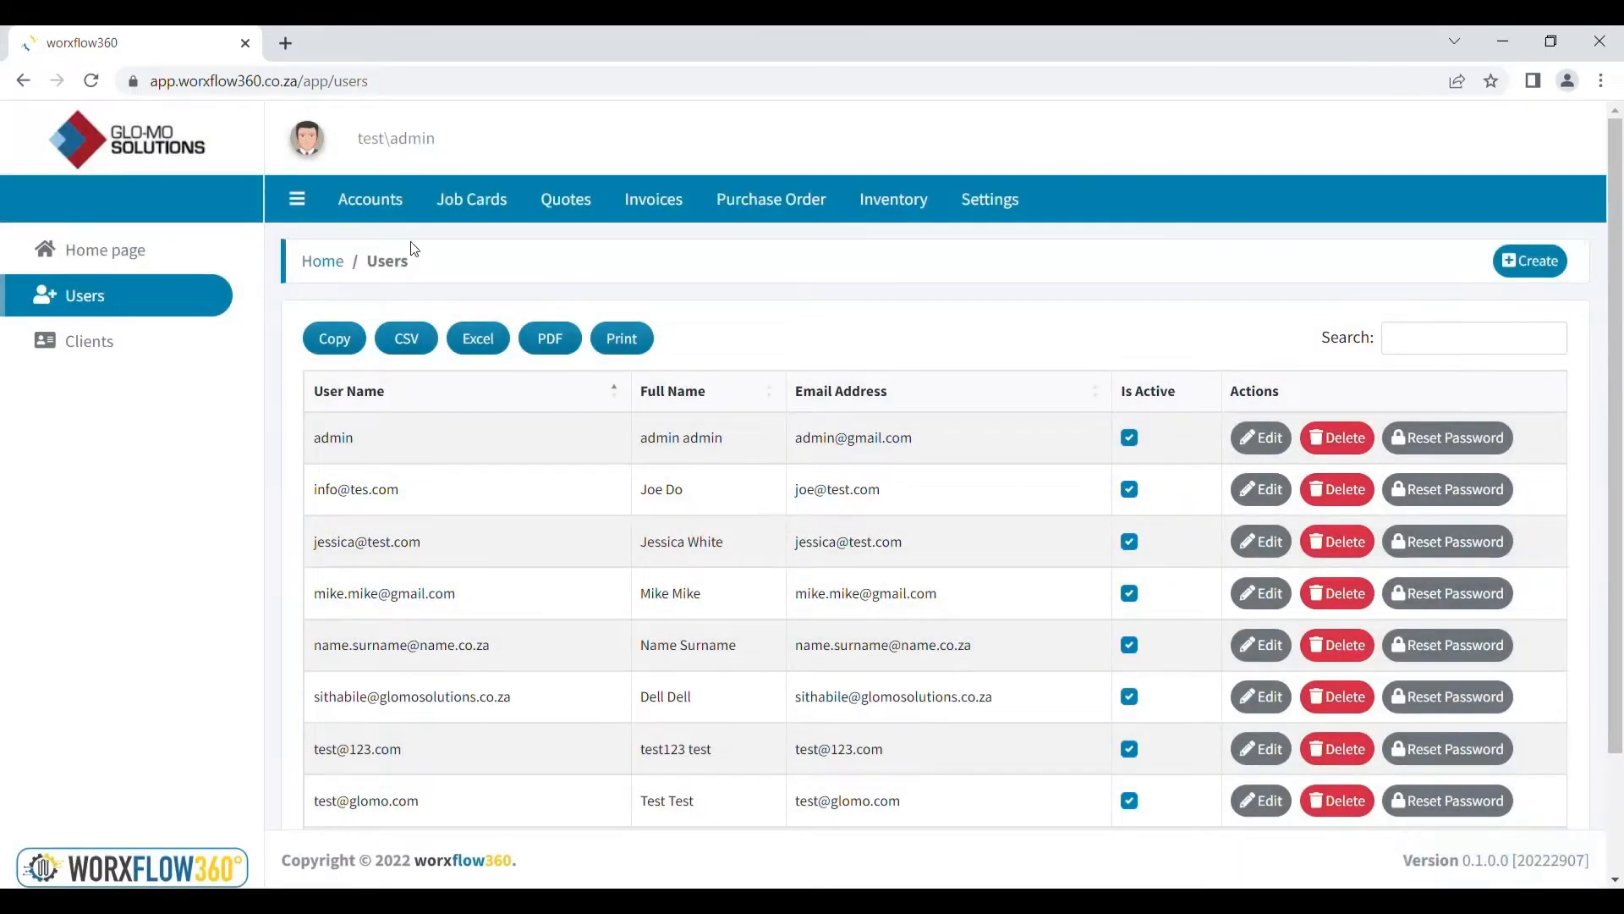
left_click(95, 362)
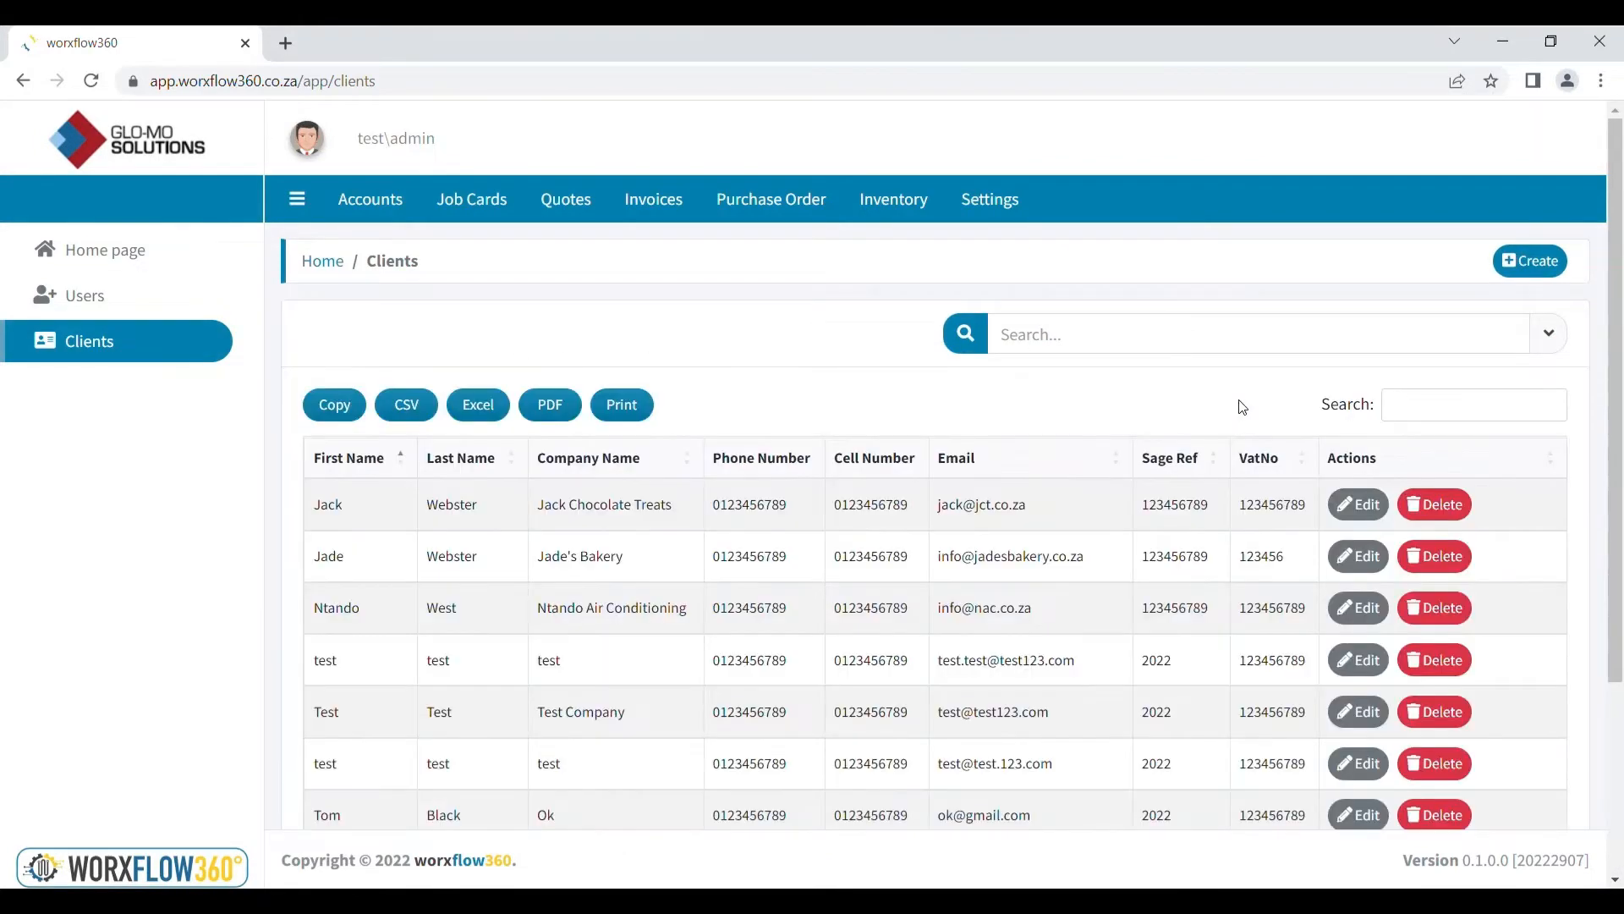
Start a new client with first and last name 'Name' and company 'Company'
left_click(1531, 264)
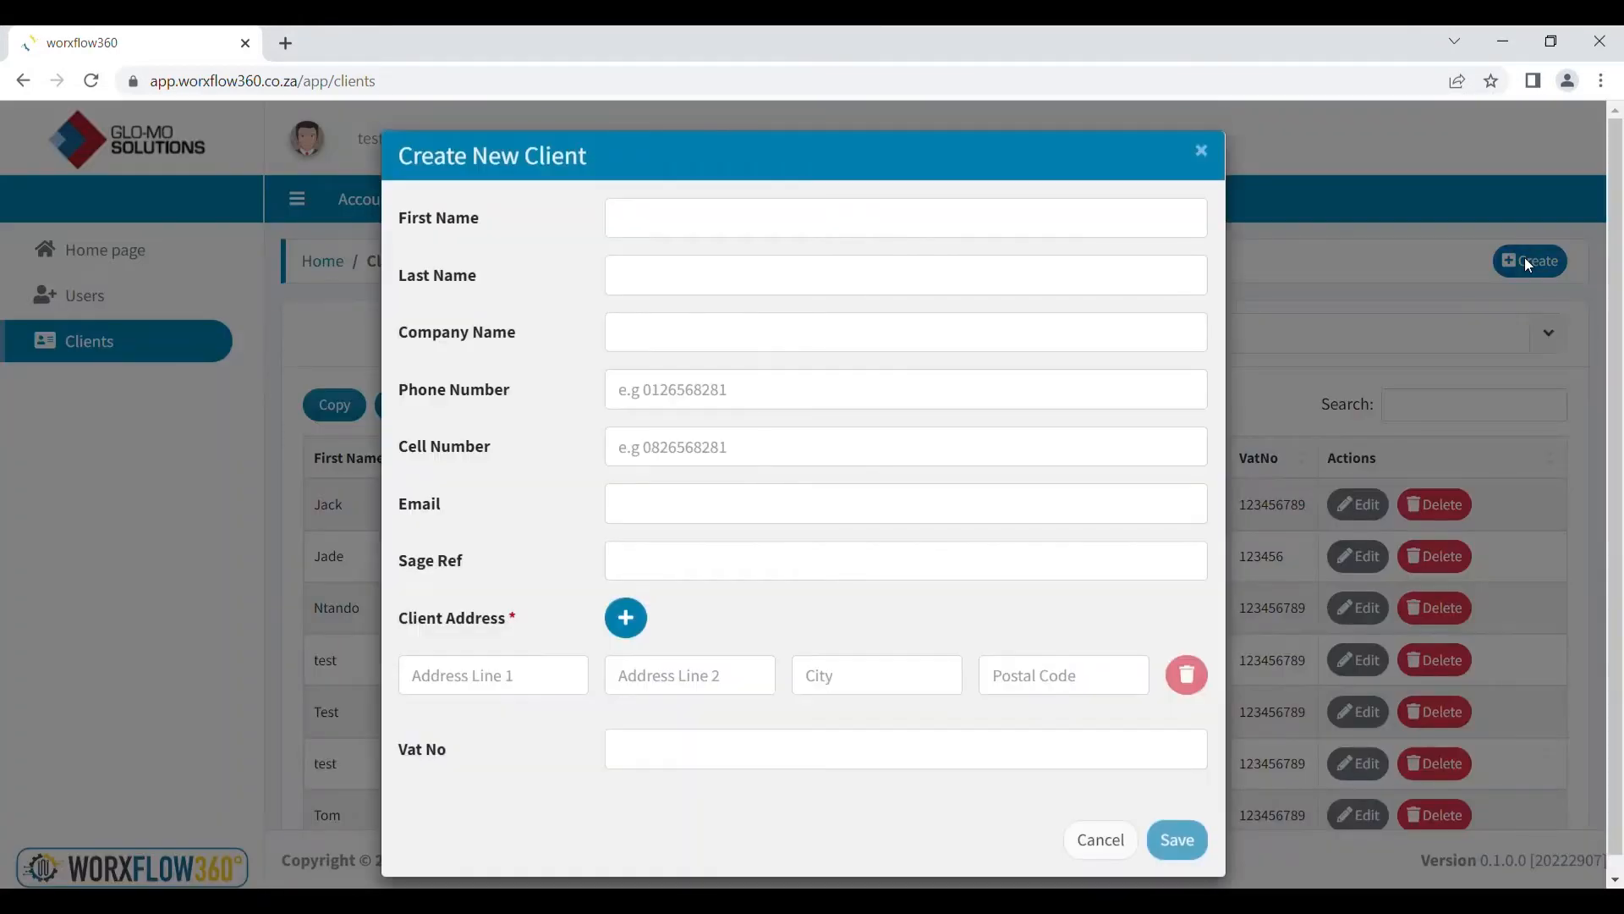
left_click(765, 218)
type("Name")
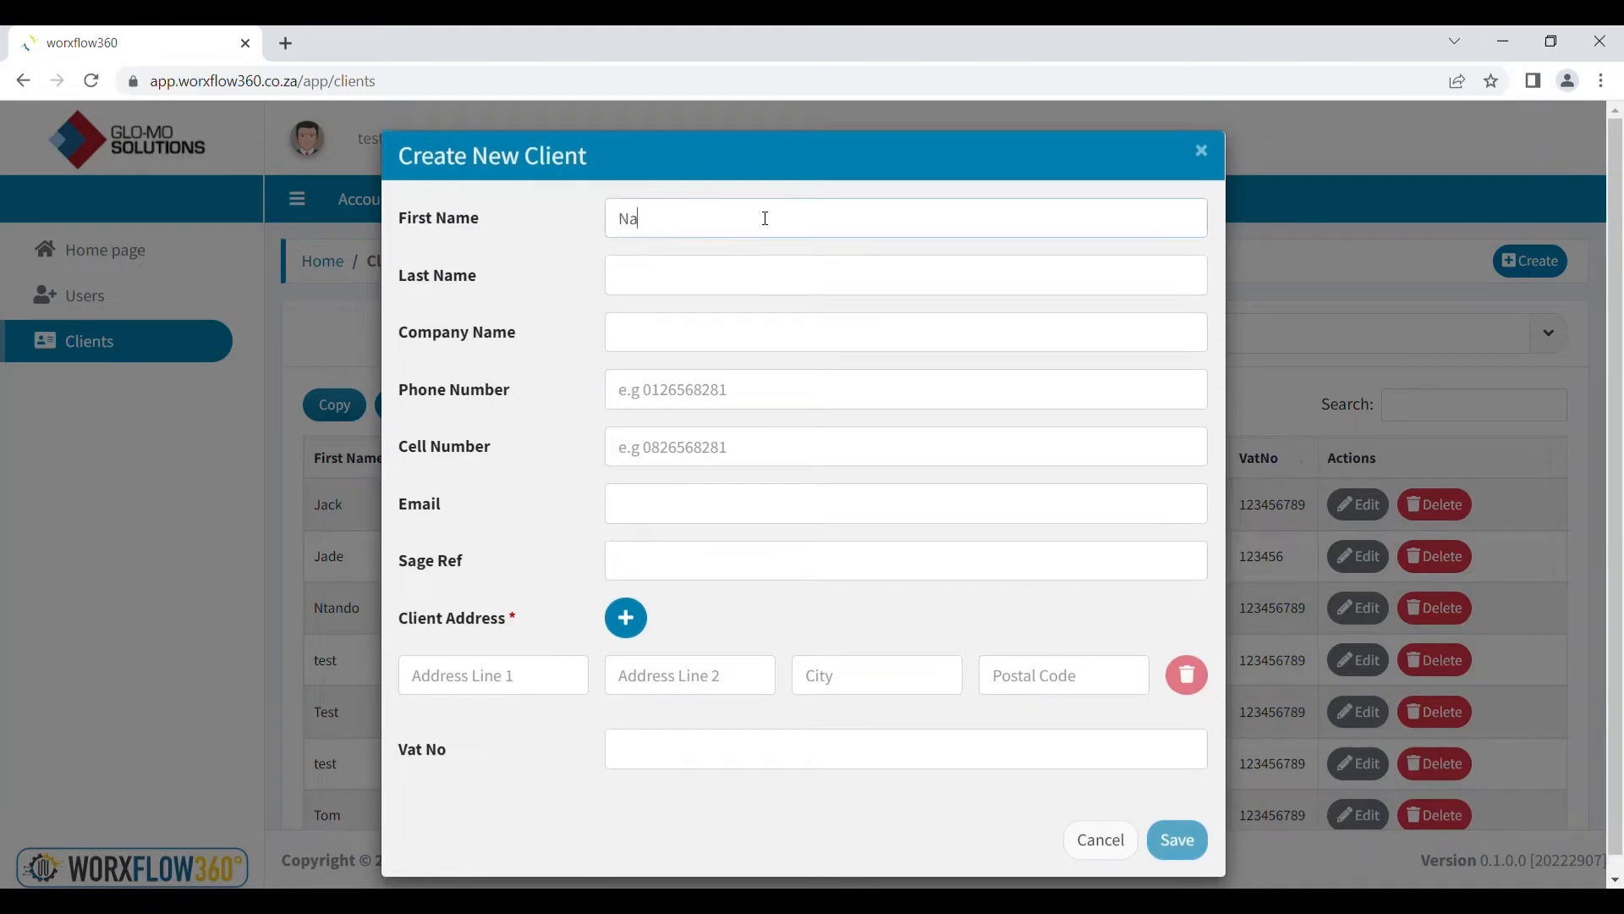
left_click(741, 273)
type("Name")
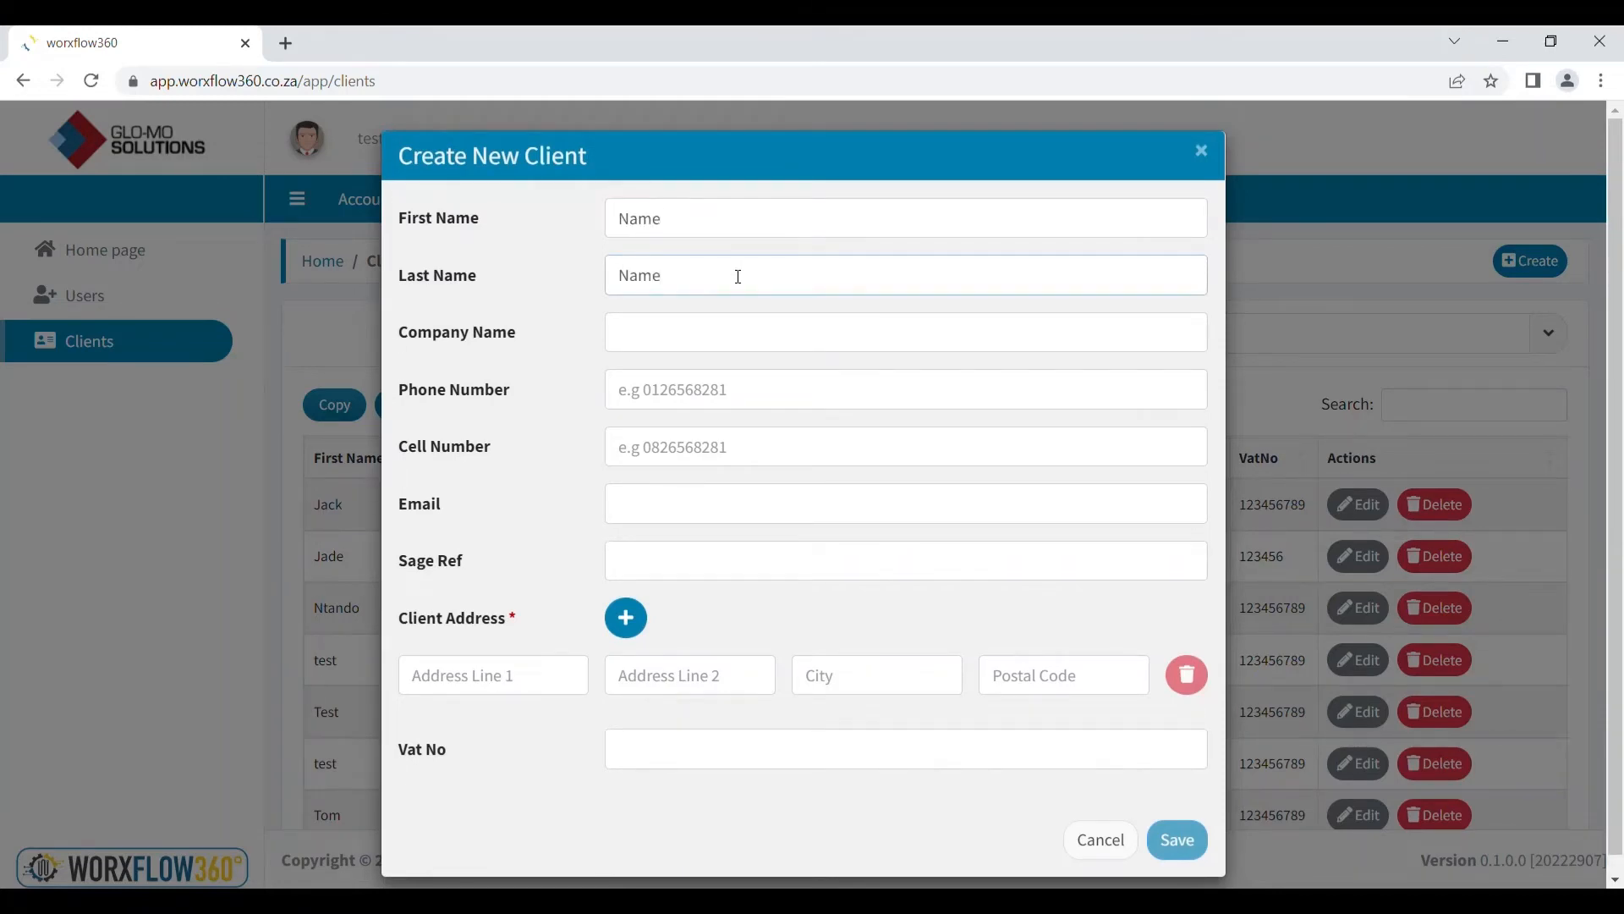
left_click(692, 343)
type("Company")
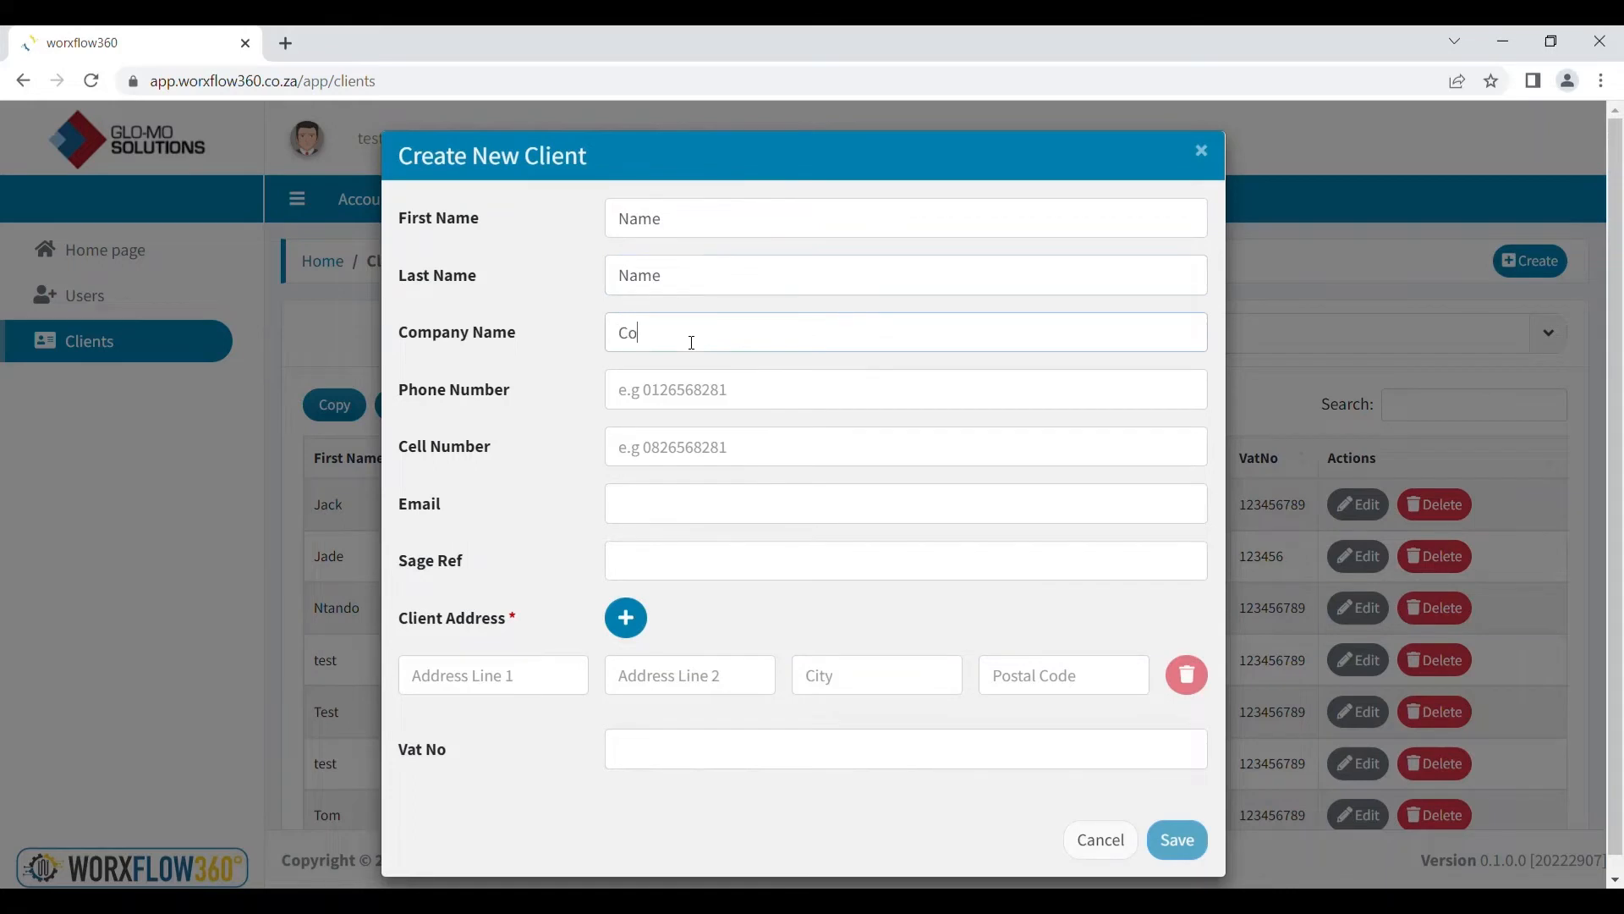
Enter the client's phone number, cell number and e-mail address
left_click(697, 390)
type("013")
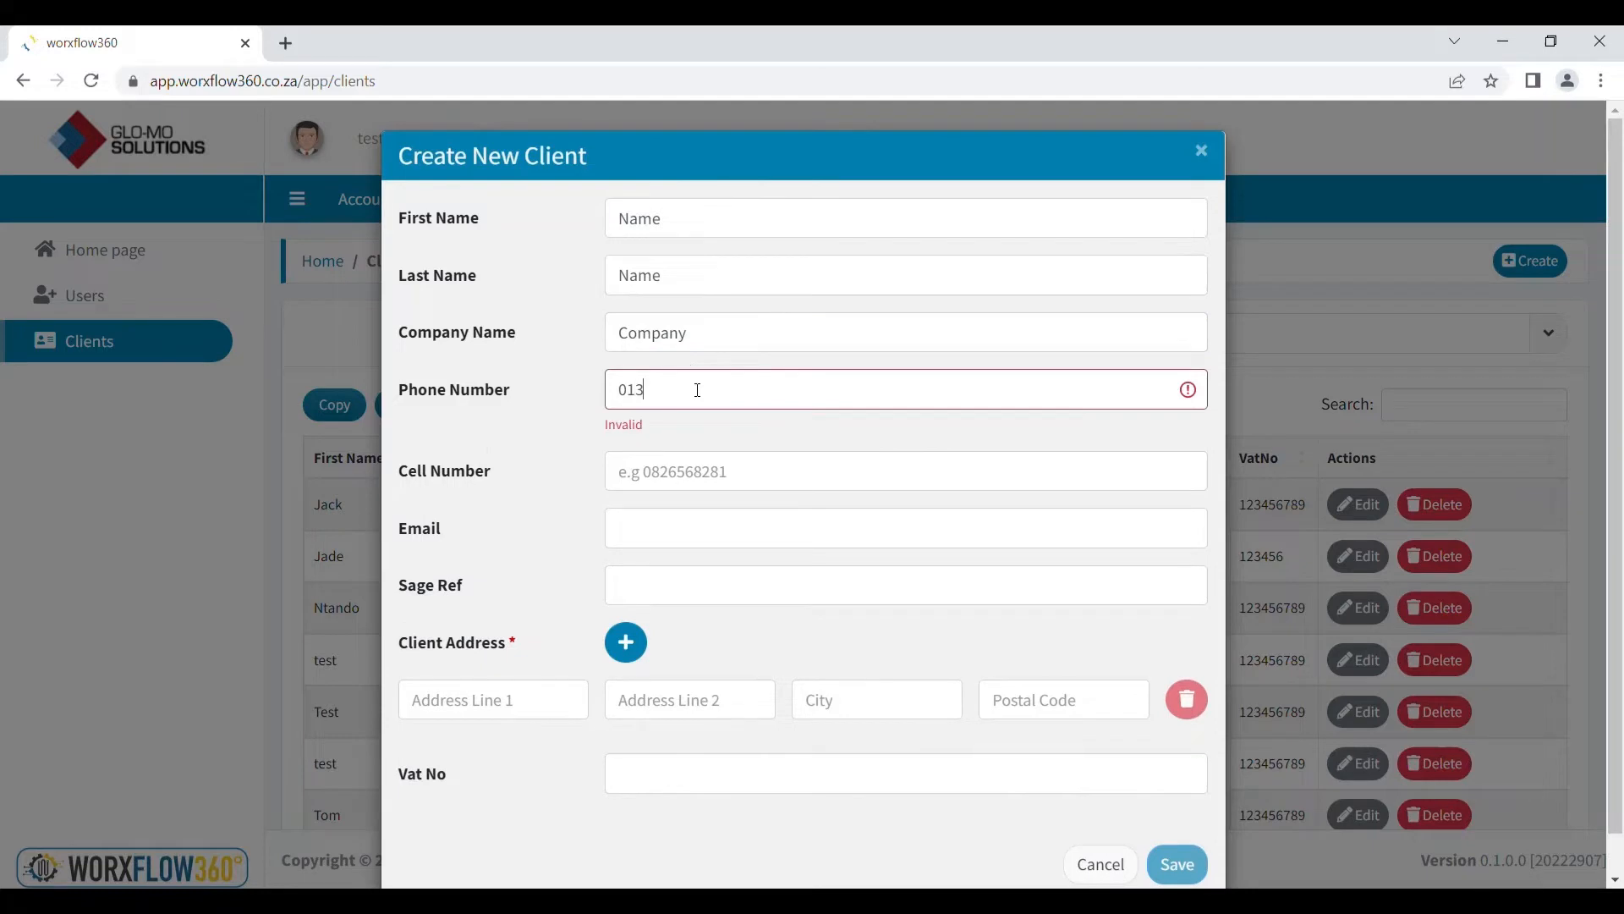
key("BackSpace")
type("23456789")
left_click(718, 442)
type("0123456789")
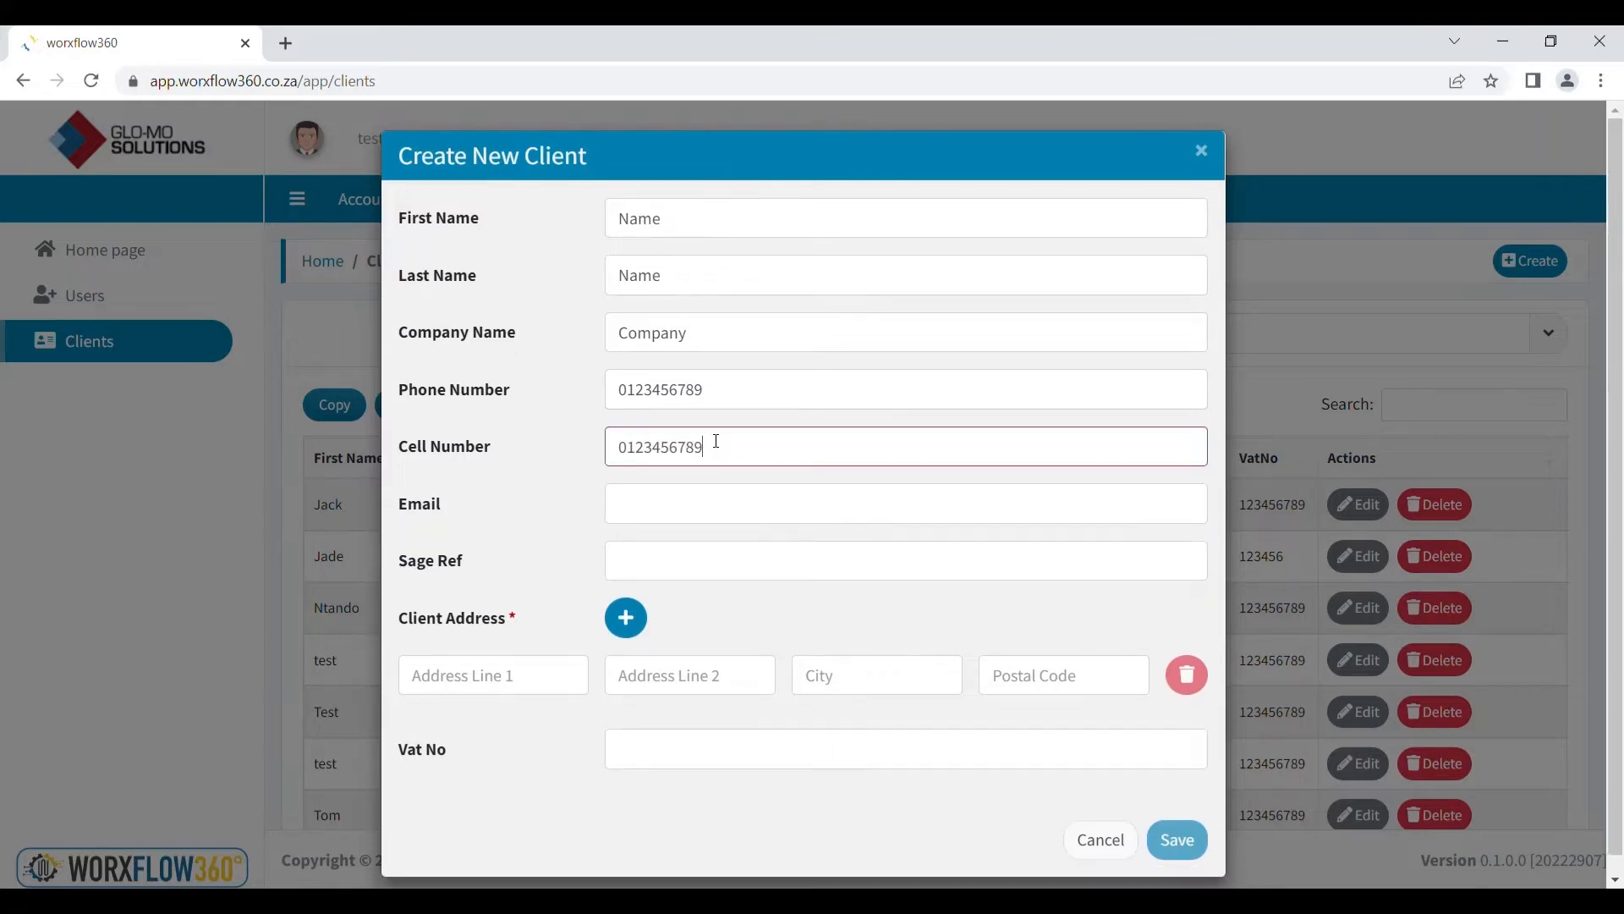
left_click(722, 522)
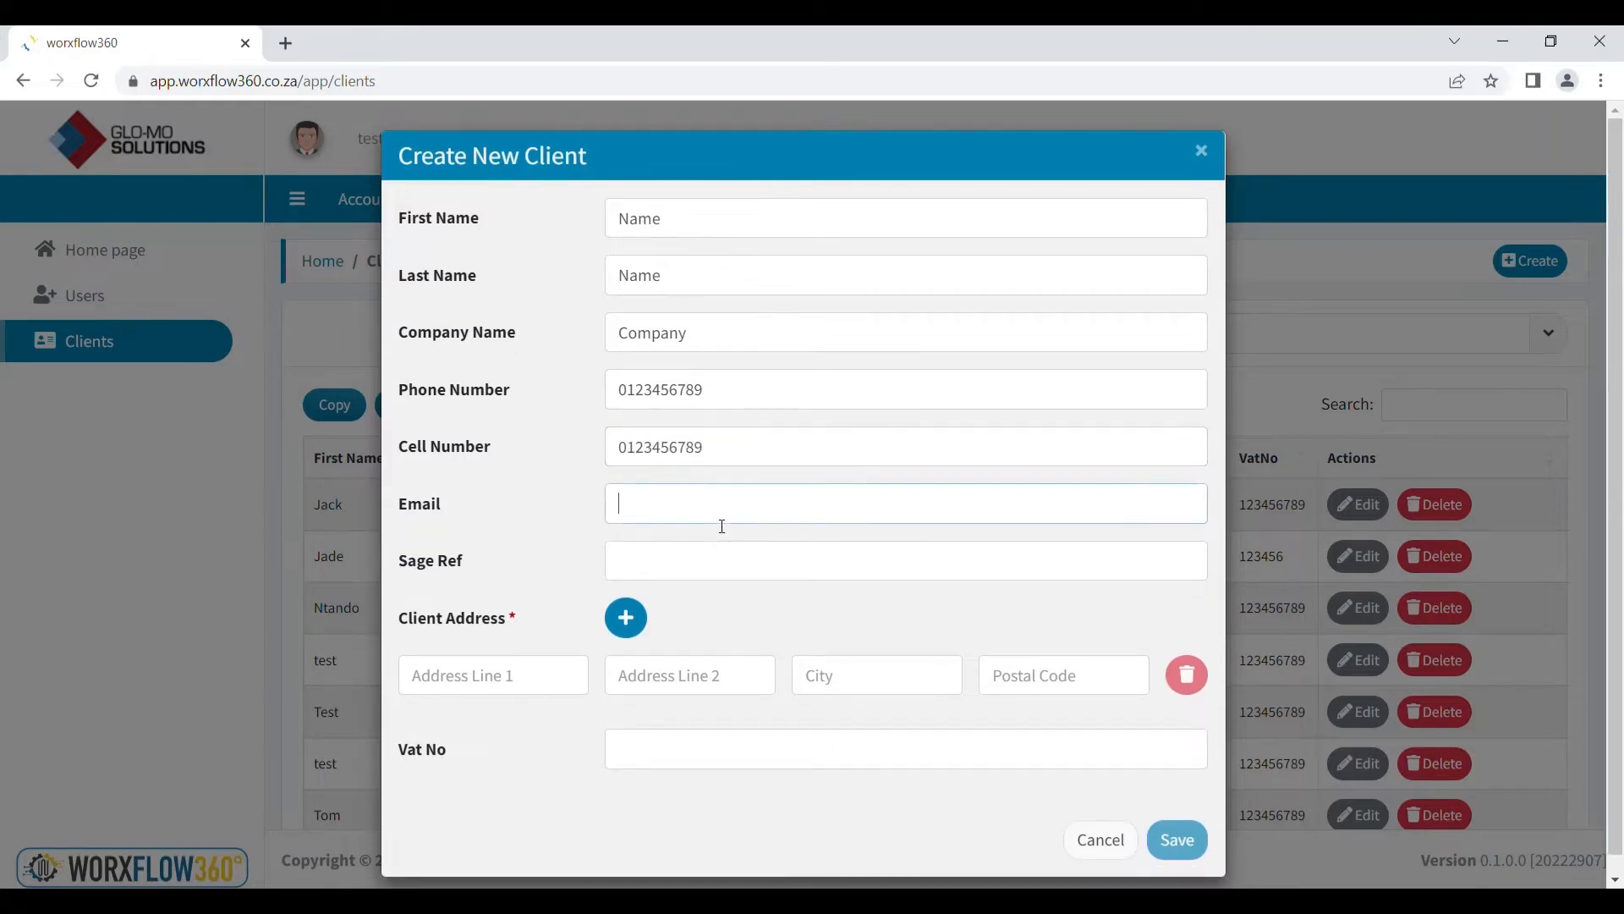
type("comn")
key("BackSpace")
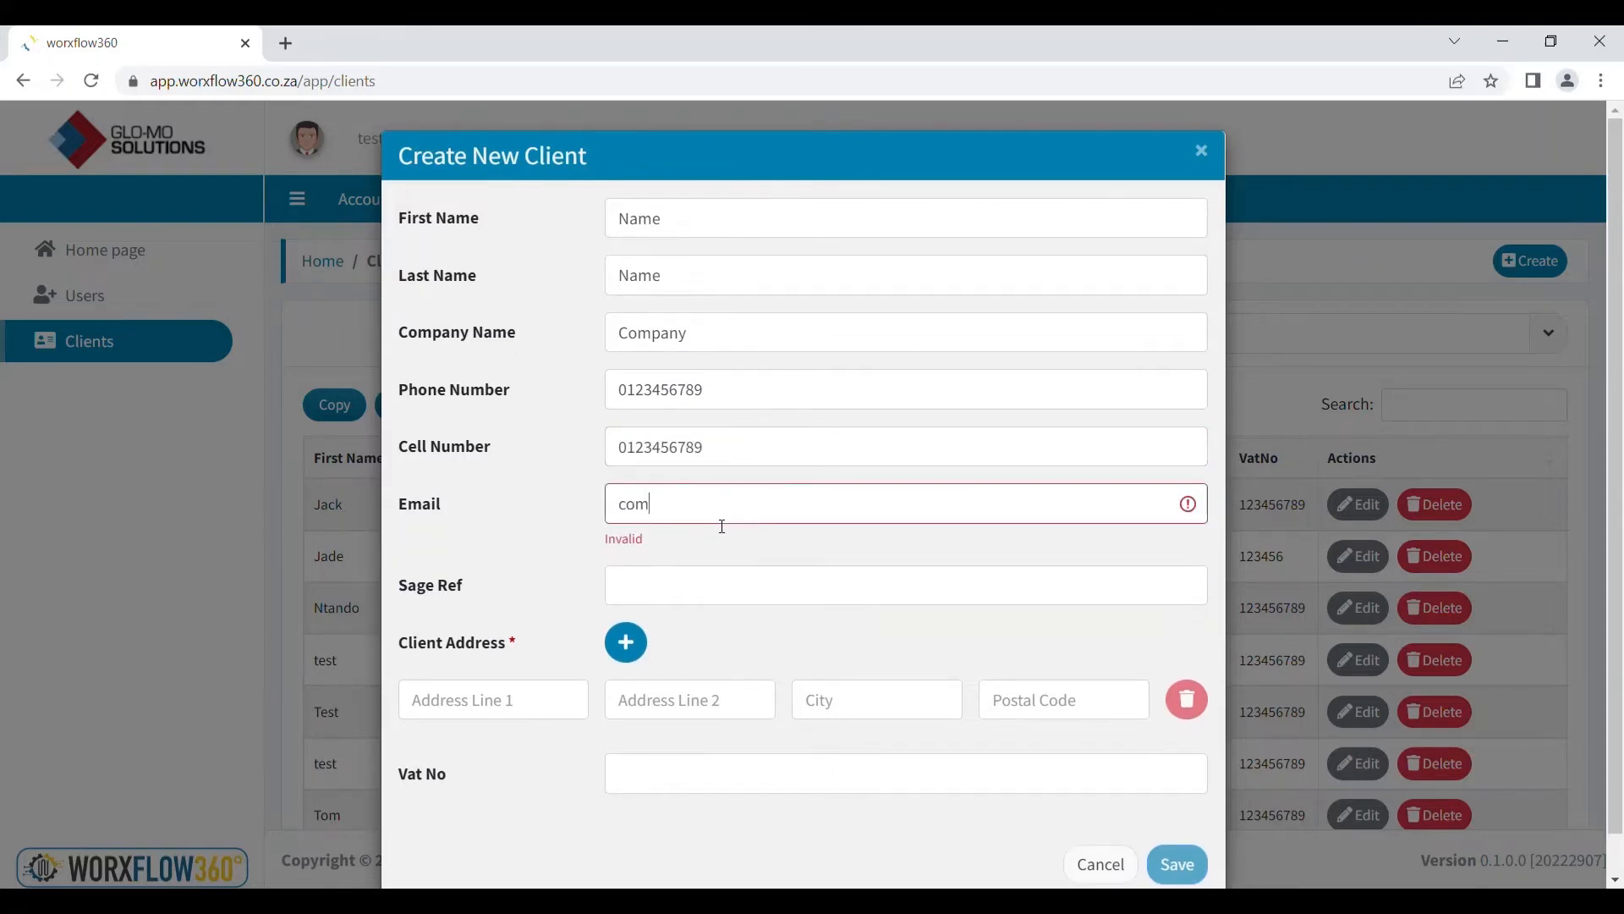
type("pany@company.co.za")
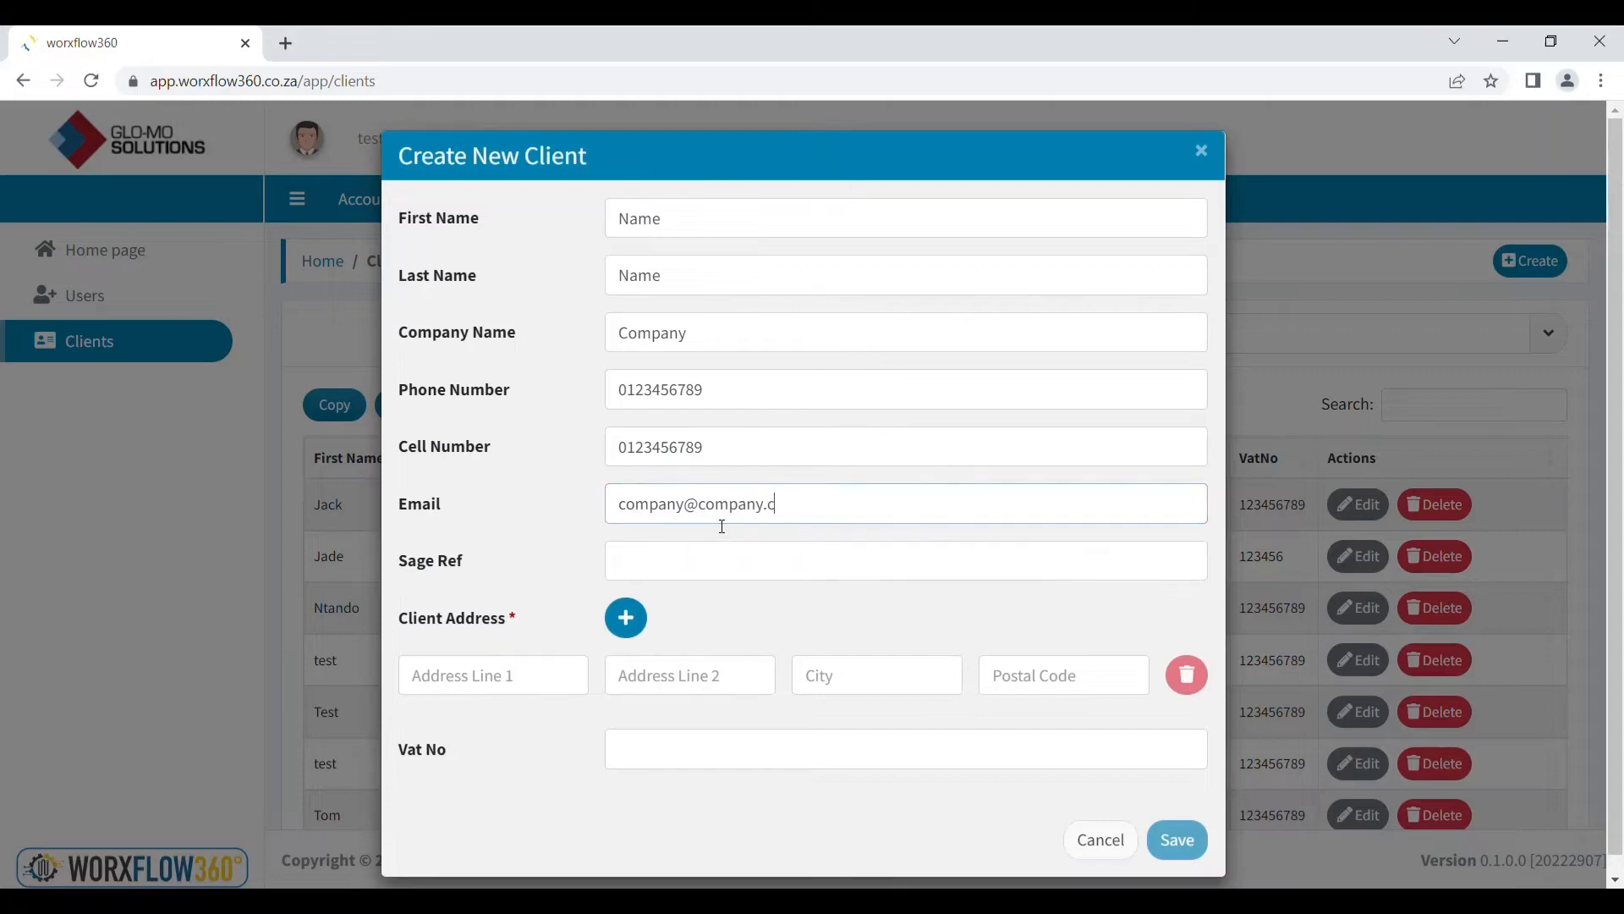
Fill in the Sage Ref, address, city, postal code and VAT number, then save the client
left_click(725, 557)
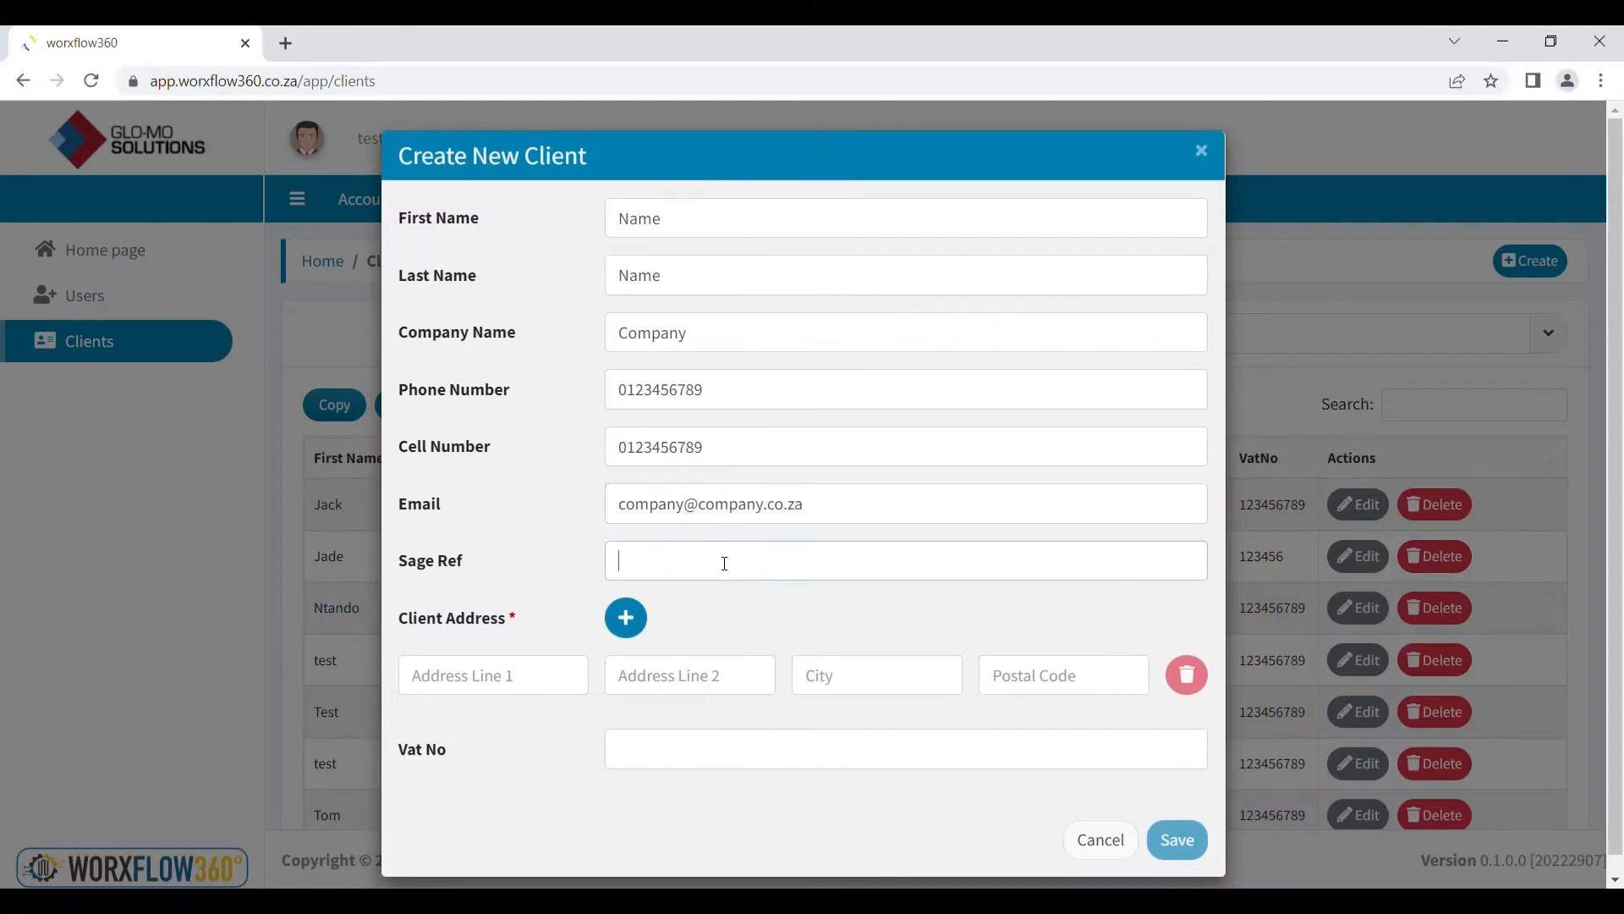
type("0000")
type("Address")
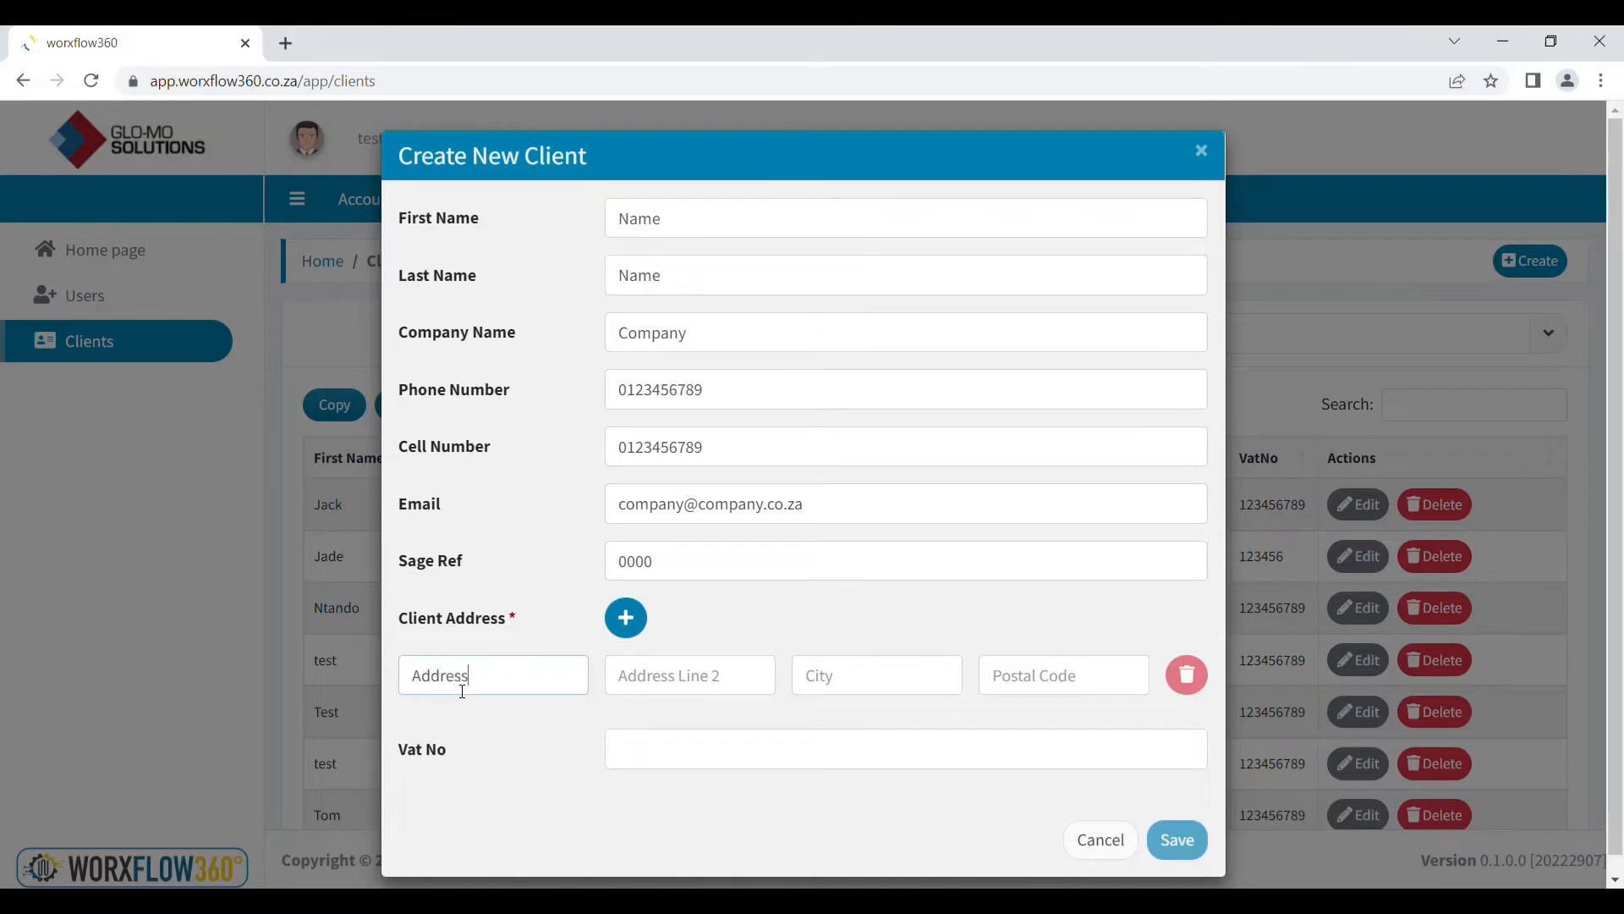
left_click(640, 679)
type("Address")
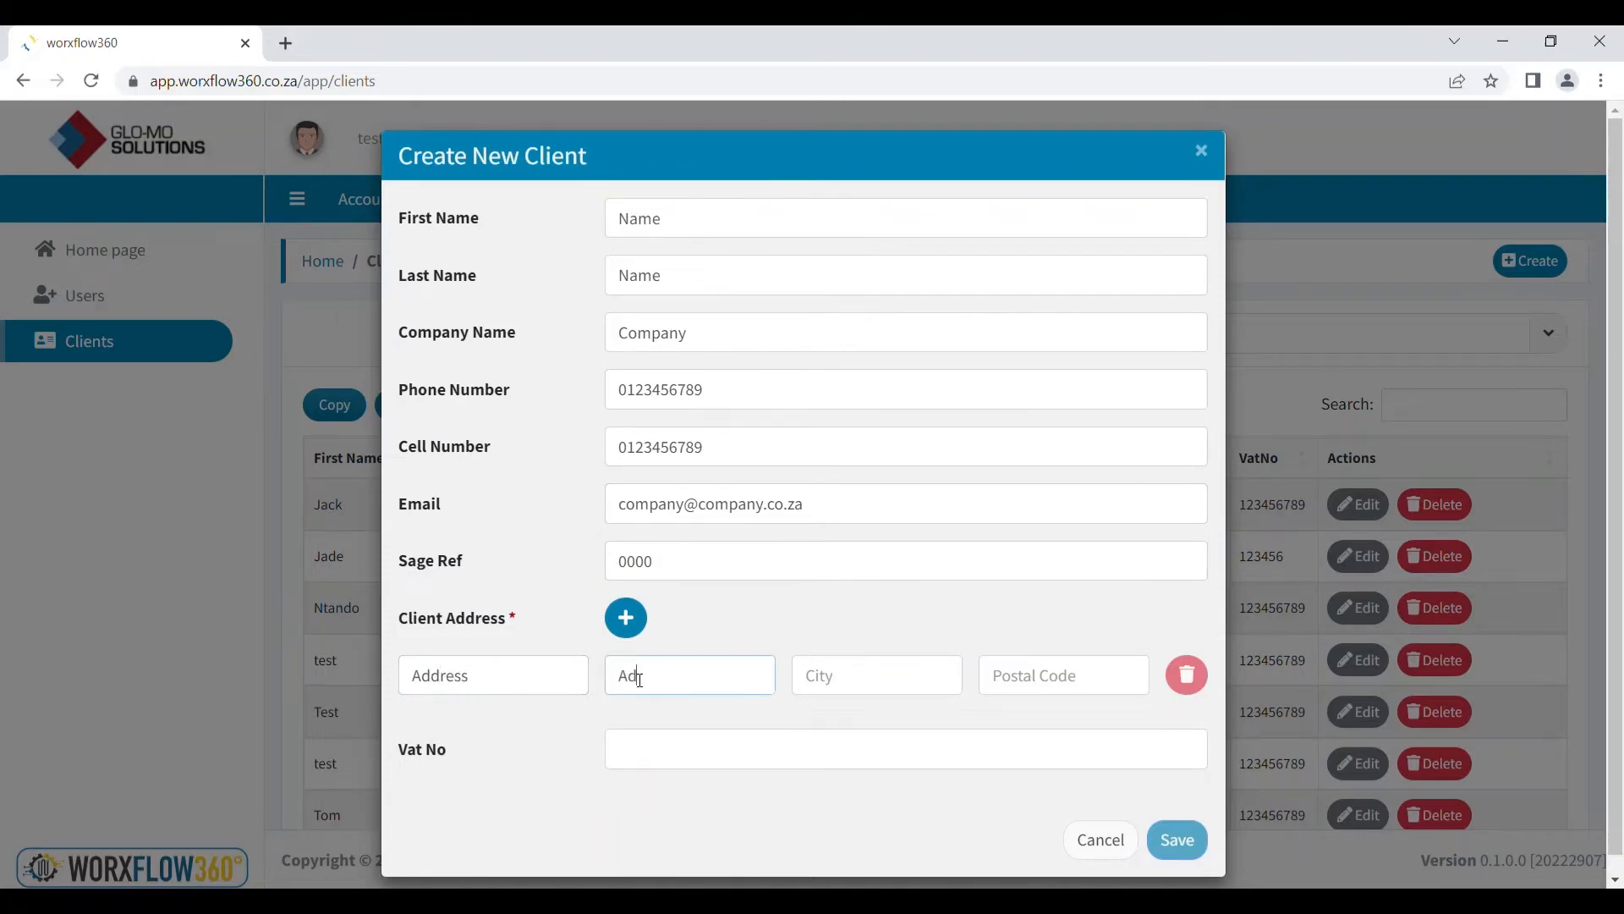
left_click(853, 678)
type("Addres")
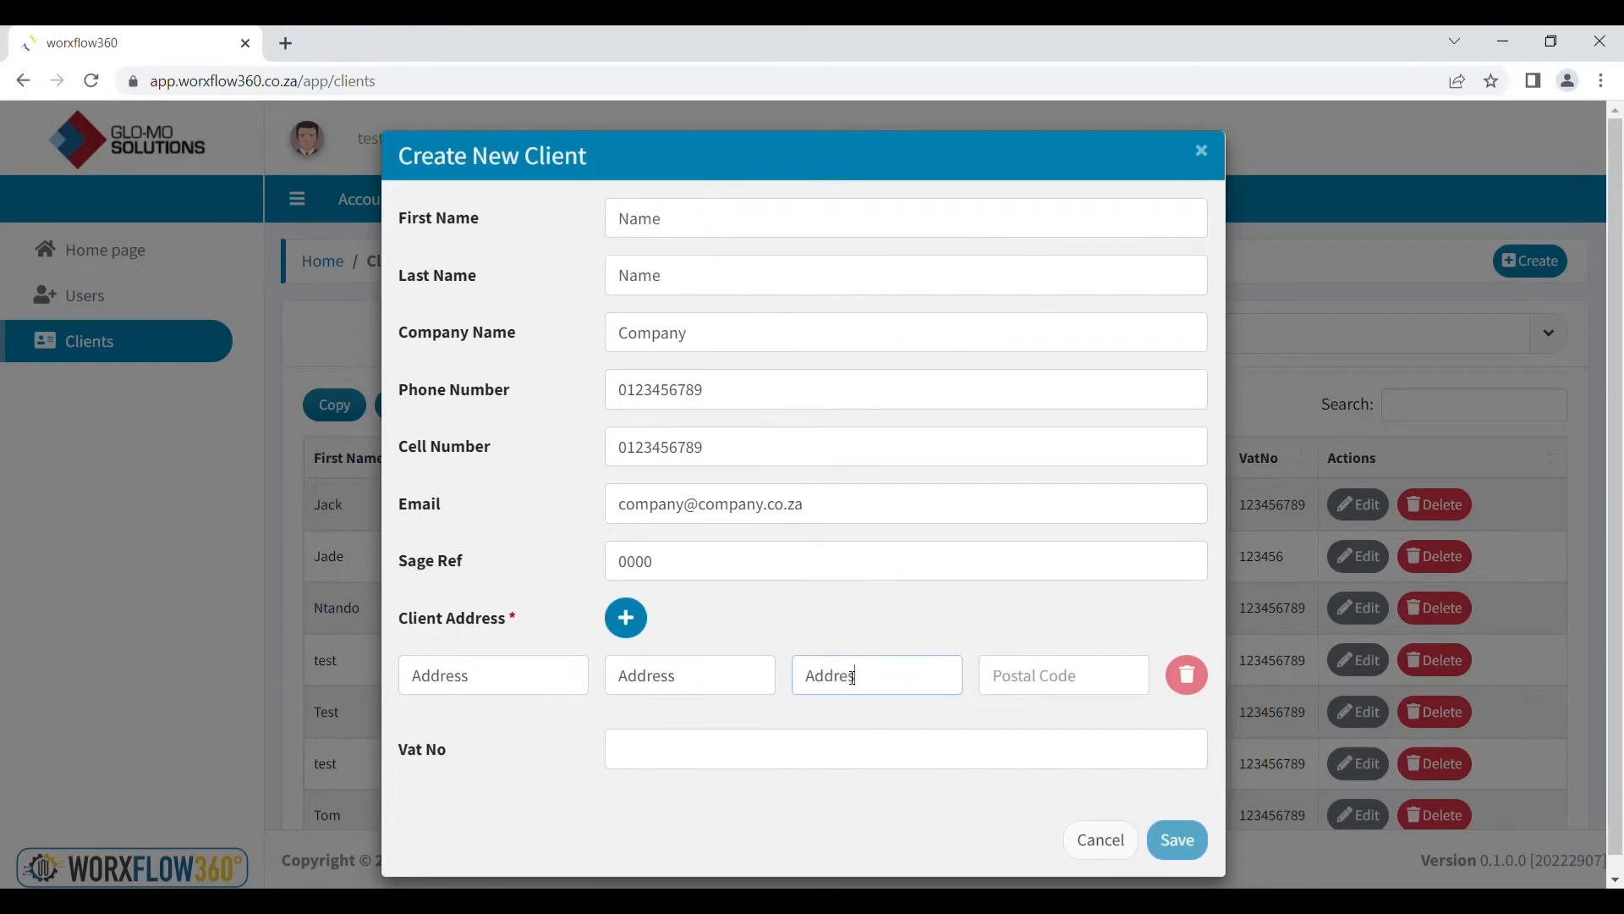
type("s")
left_click(1040, 677)
type("000")
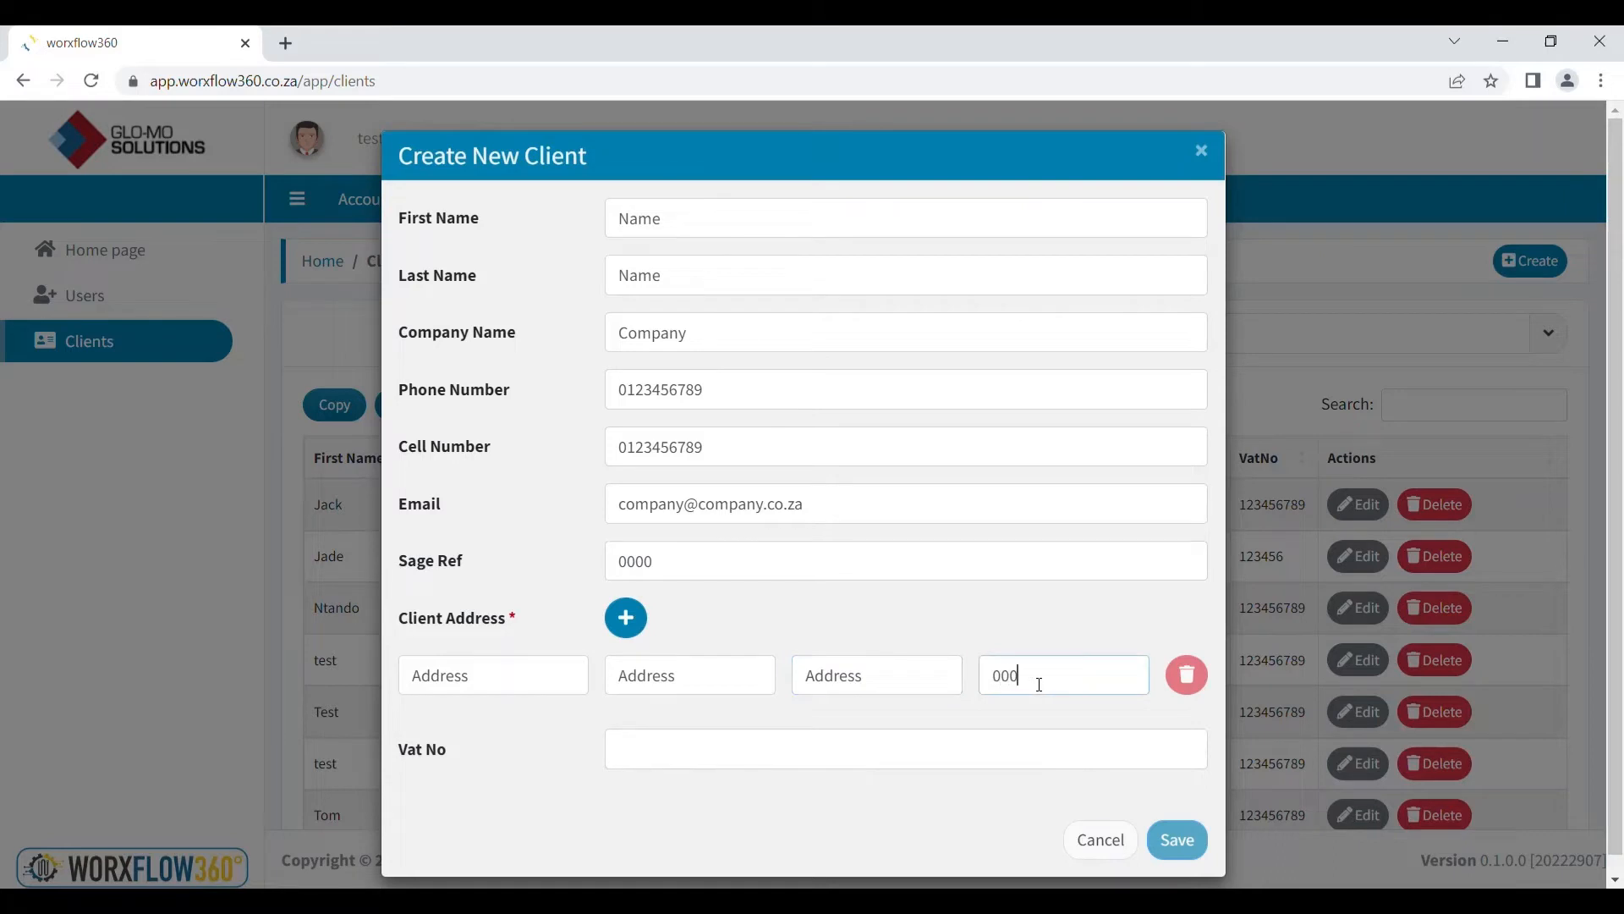
left_click(691, 760)
type("0")
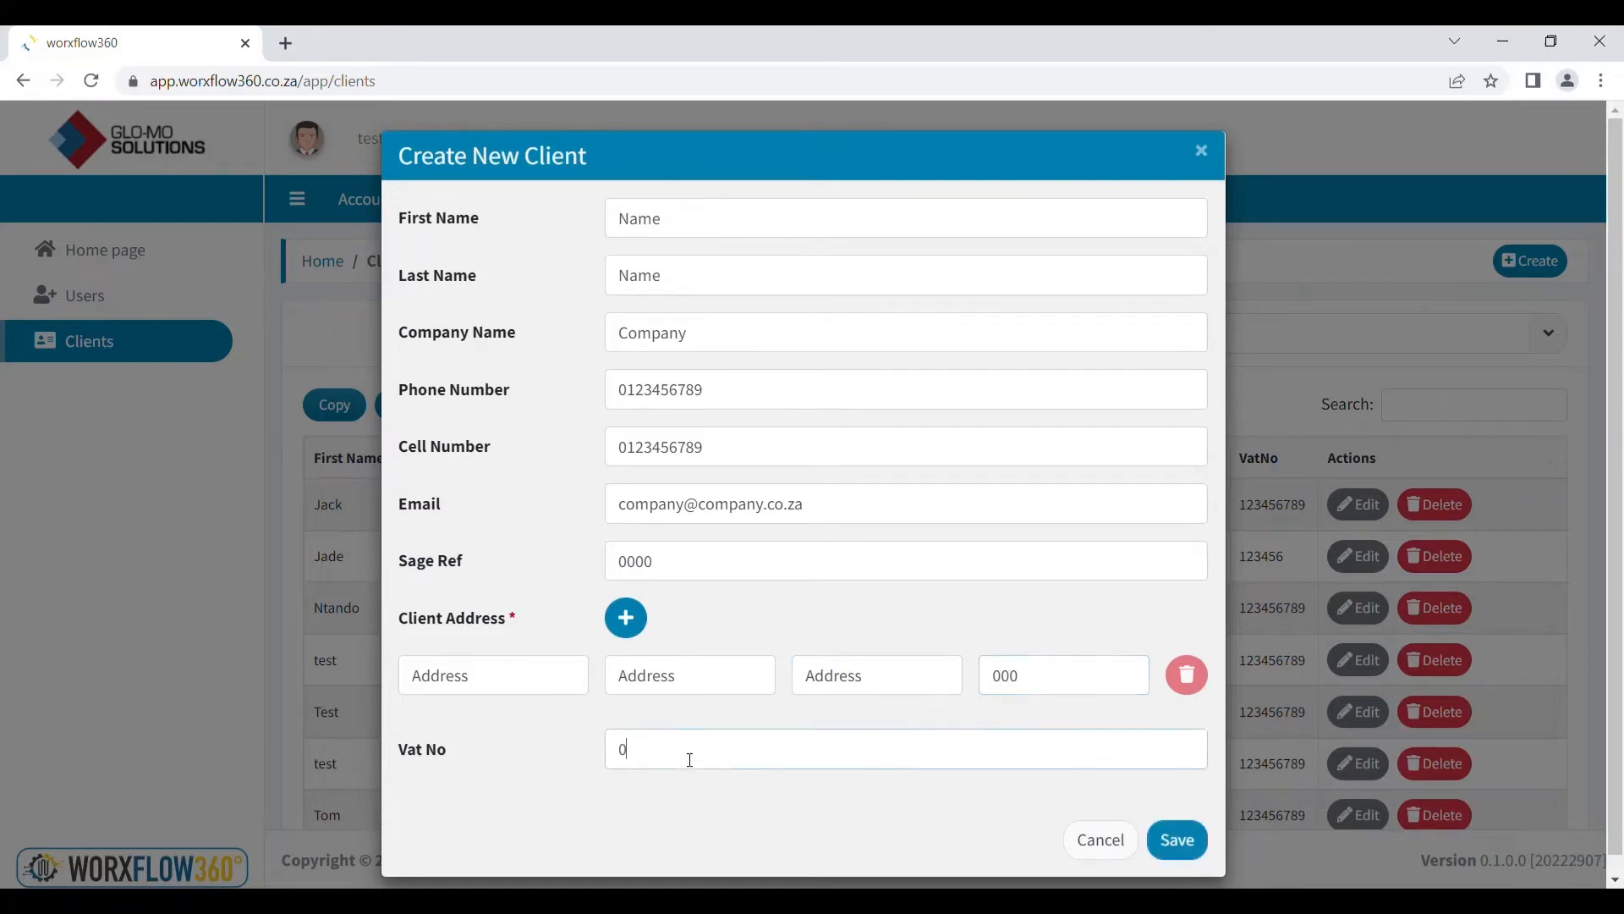
type("000000000")
left_click(1178, 840)
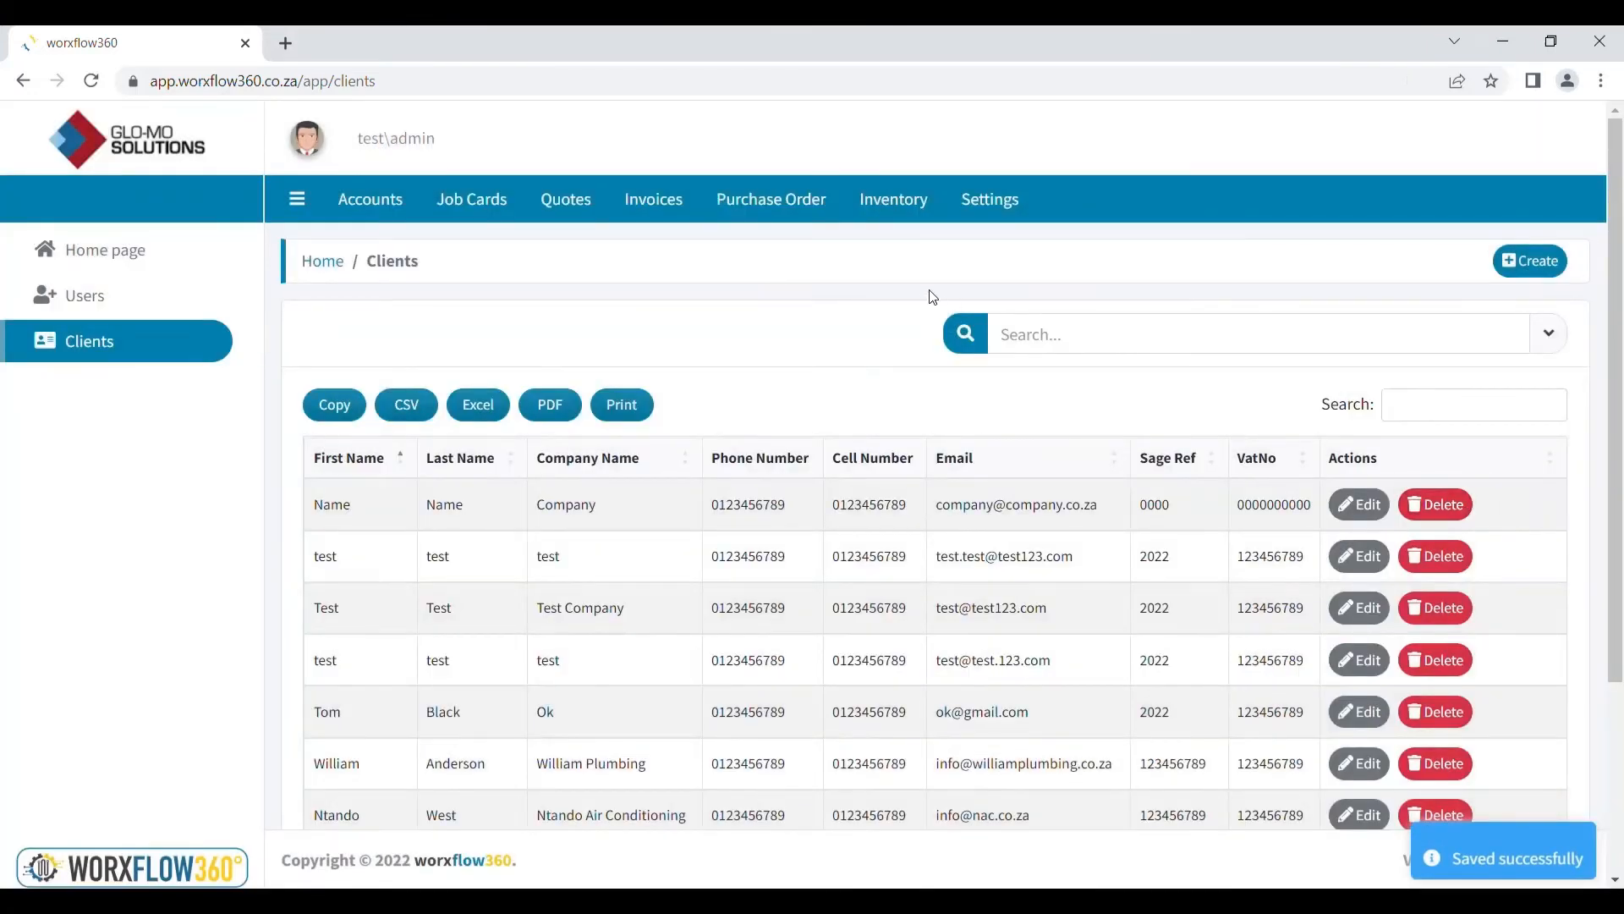
Create a 'Packaging' job type under Job Cards and go to the Quotes list
left_click(473, 204)
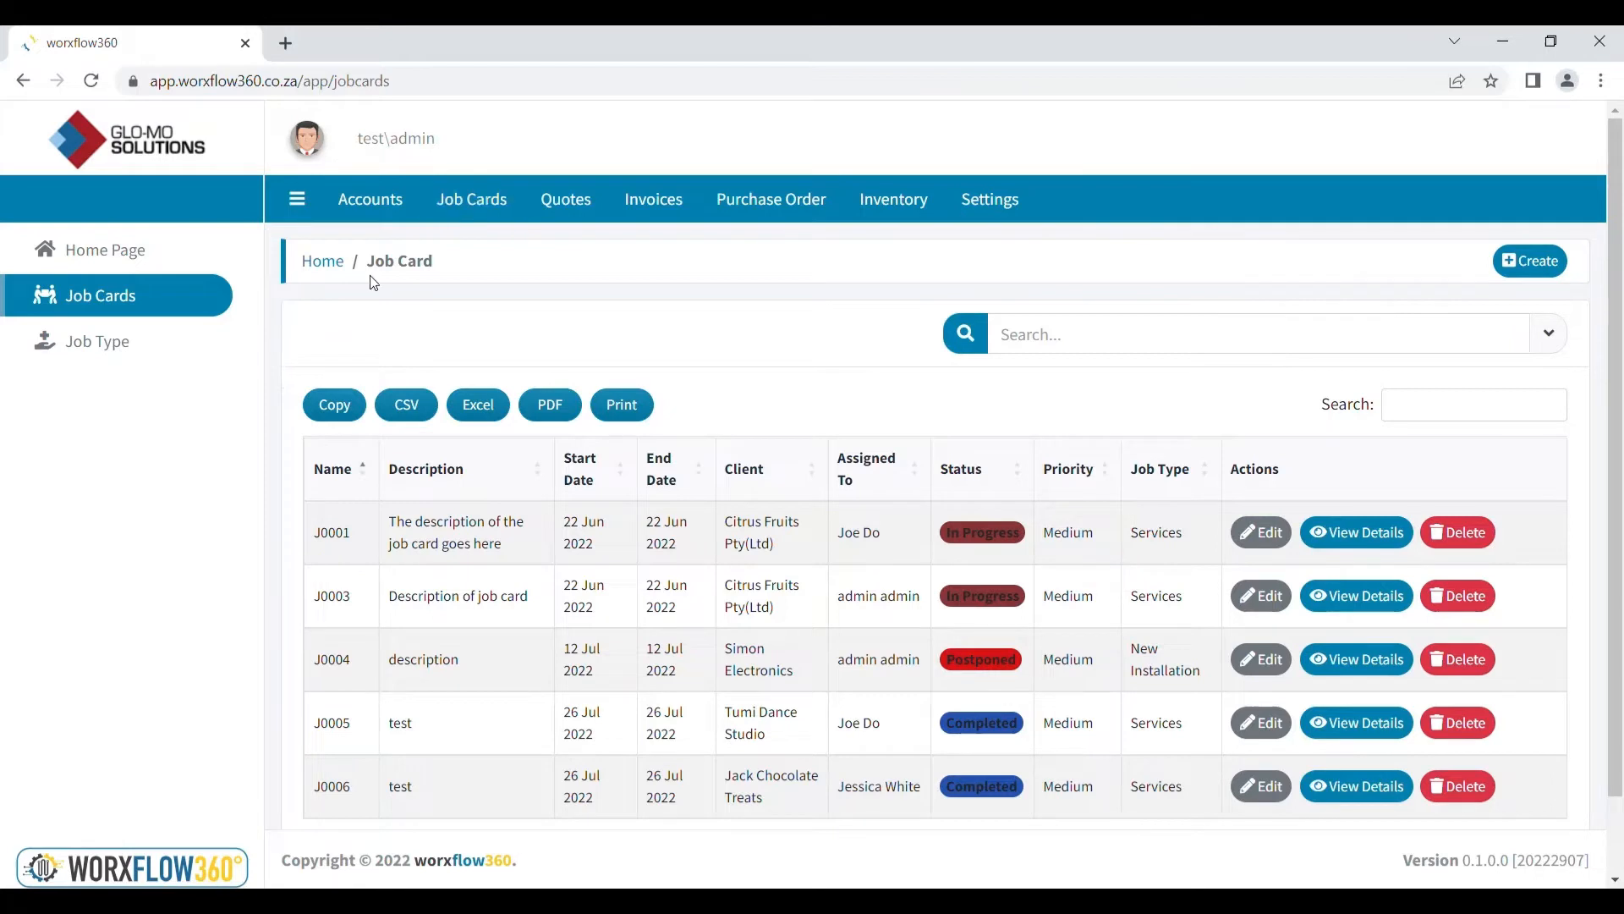
left_click(135, 362)
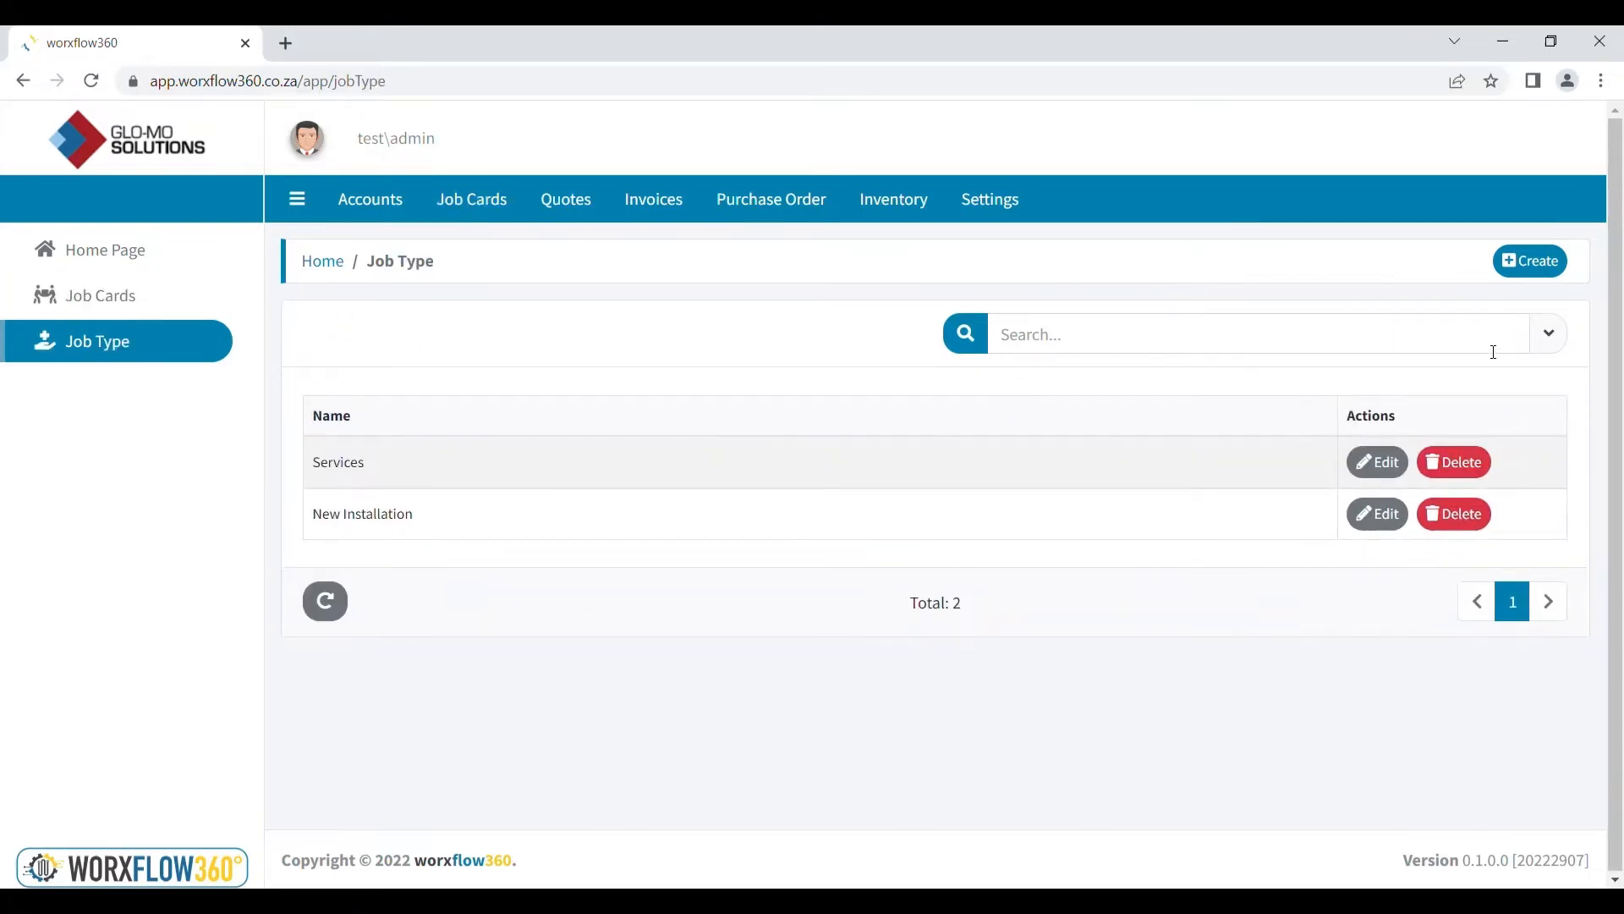
left_click(1545, 273)
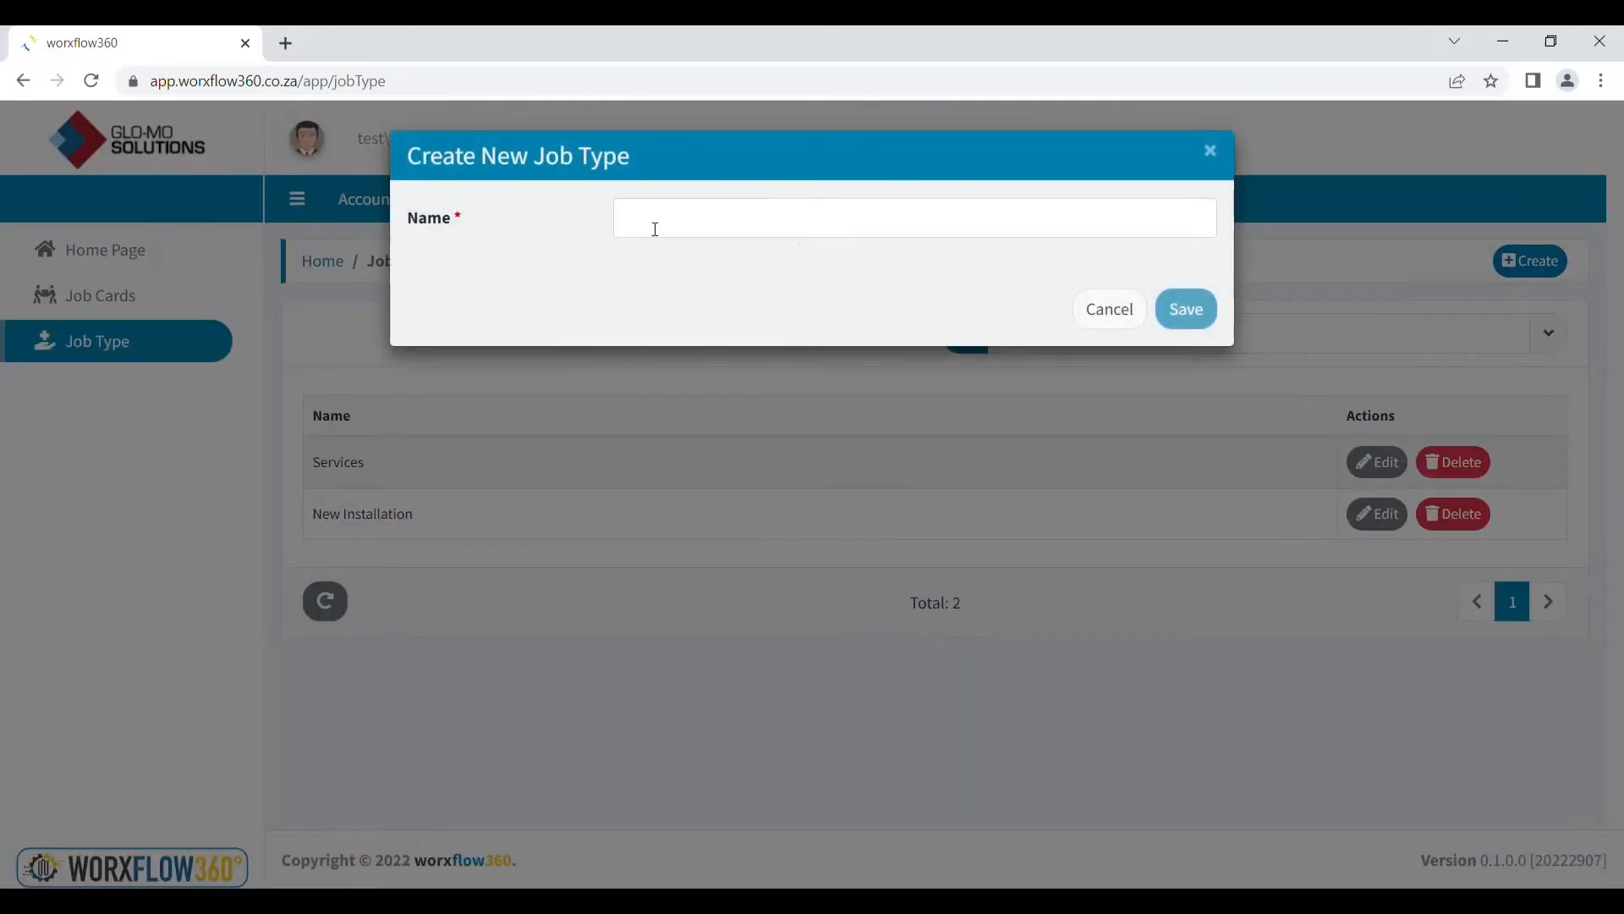
left_click(654, 229)
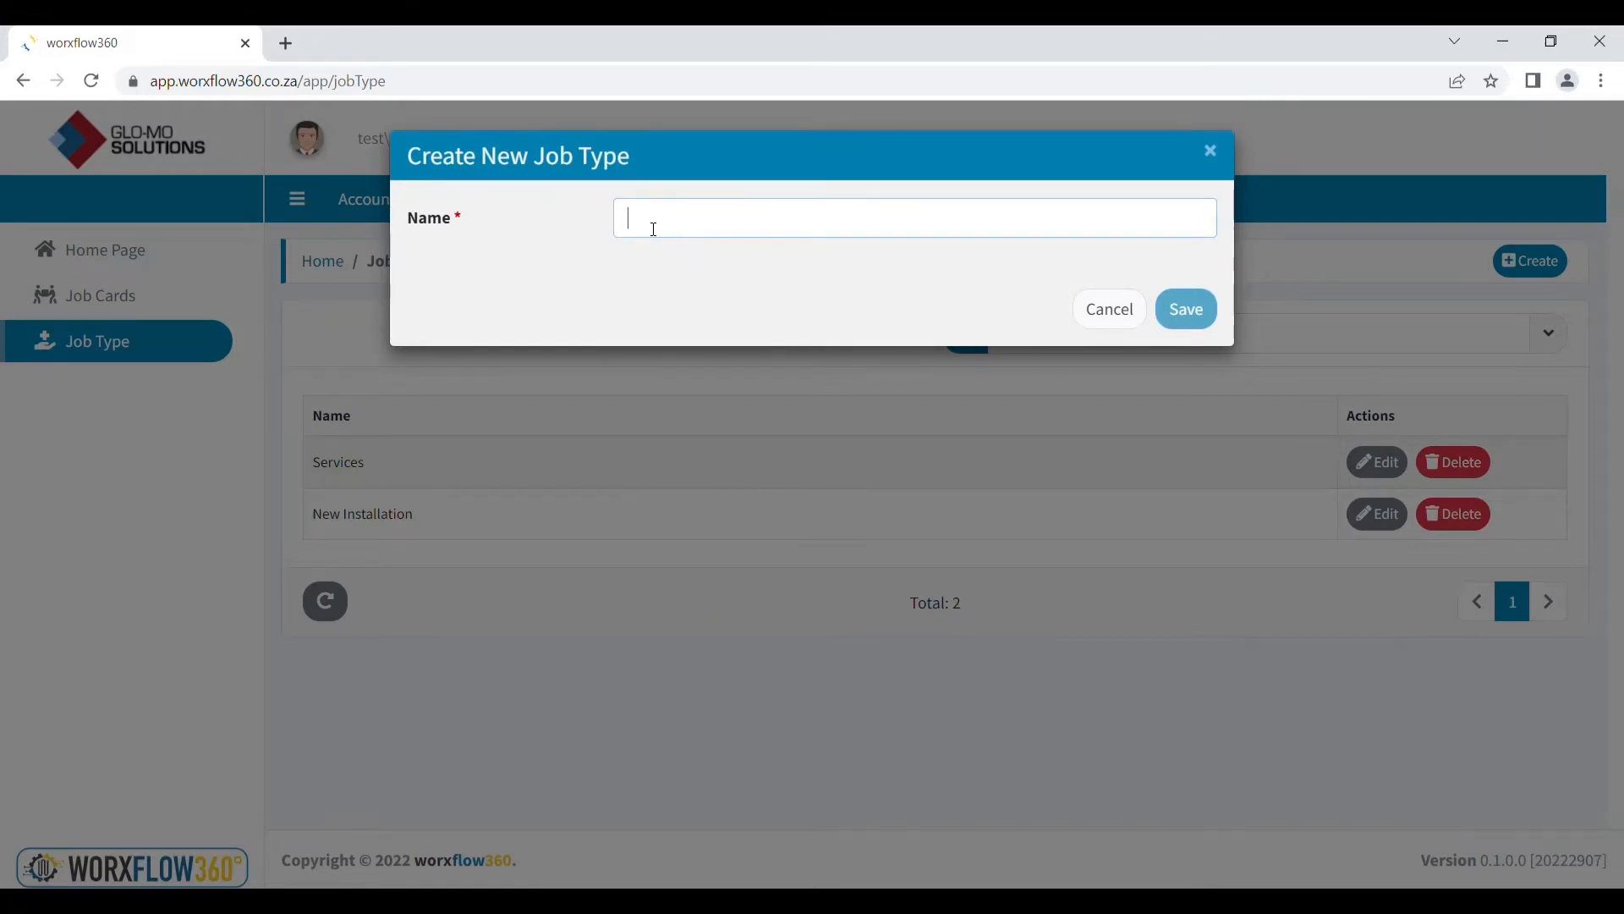
type("Packaging")
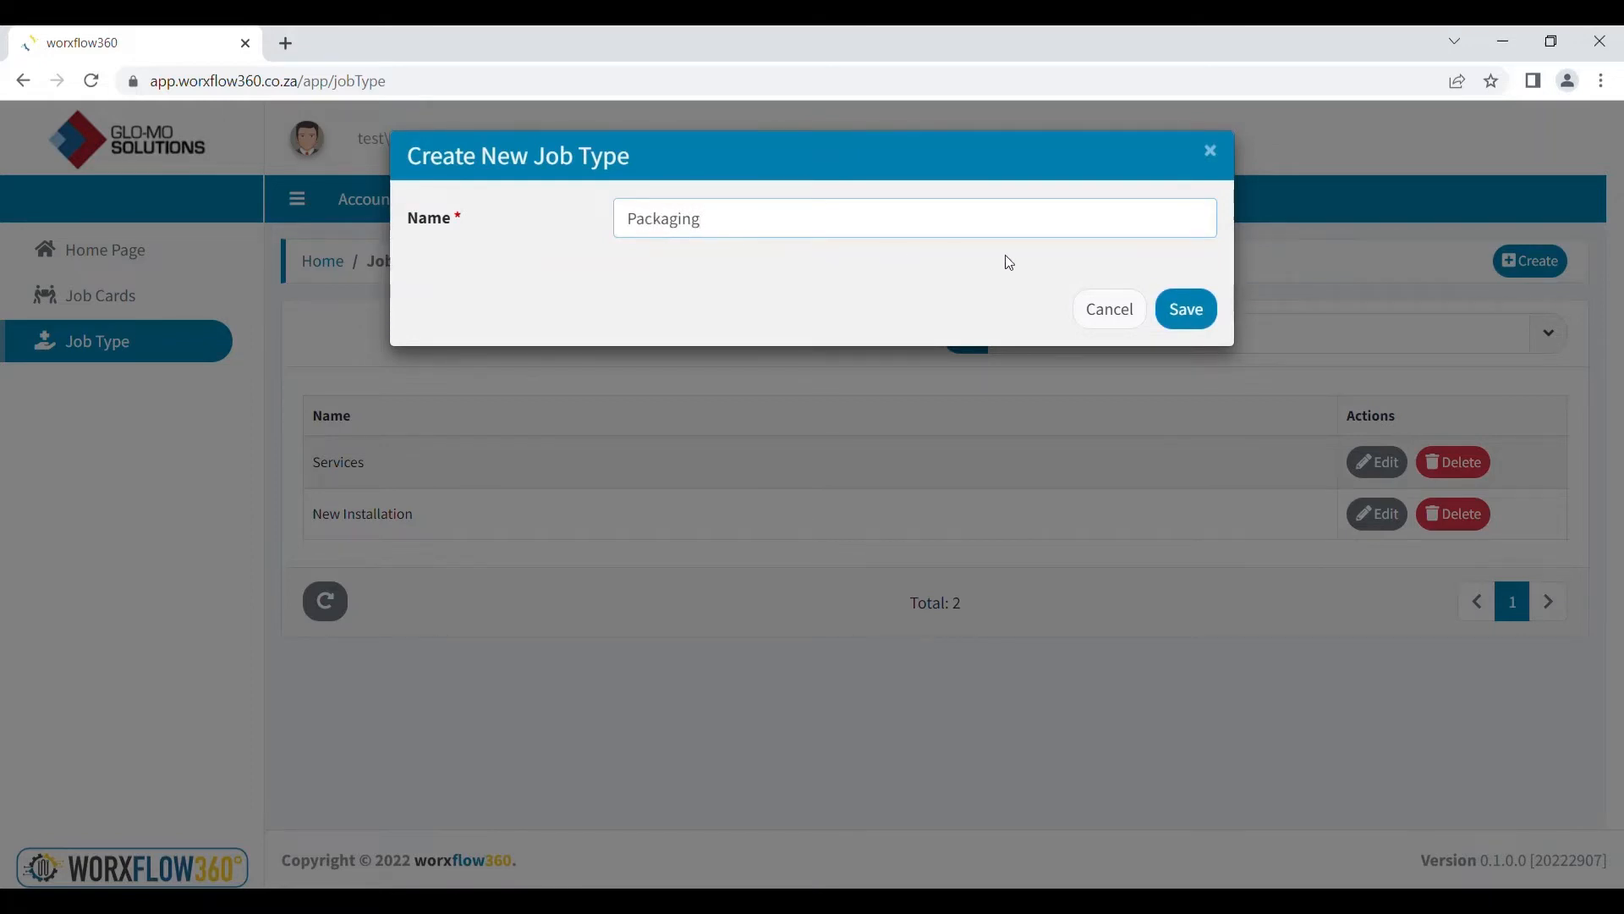
left_click(1193, 311)
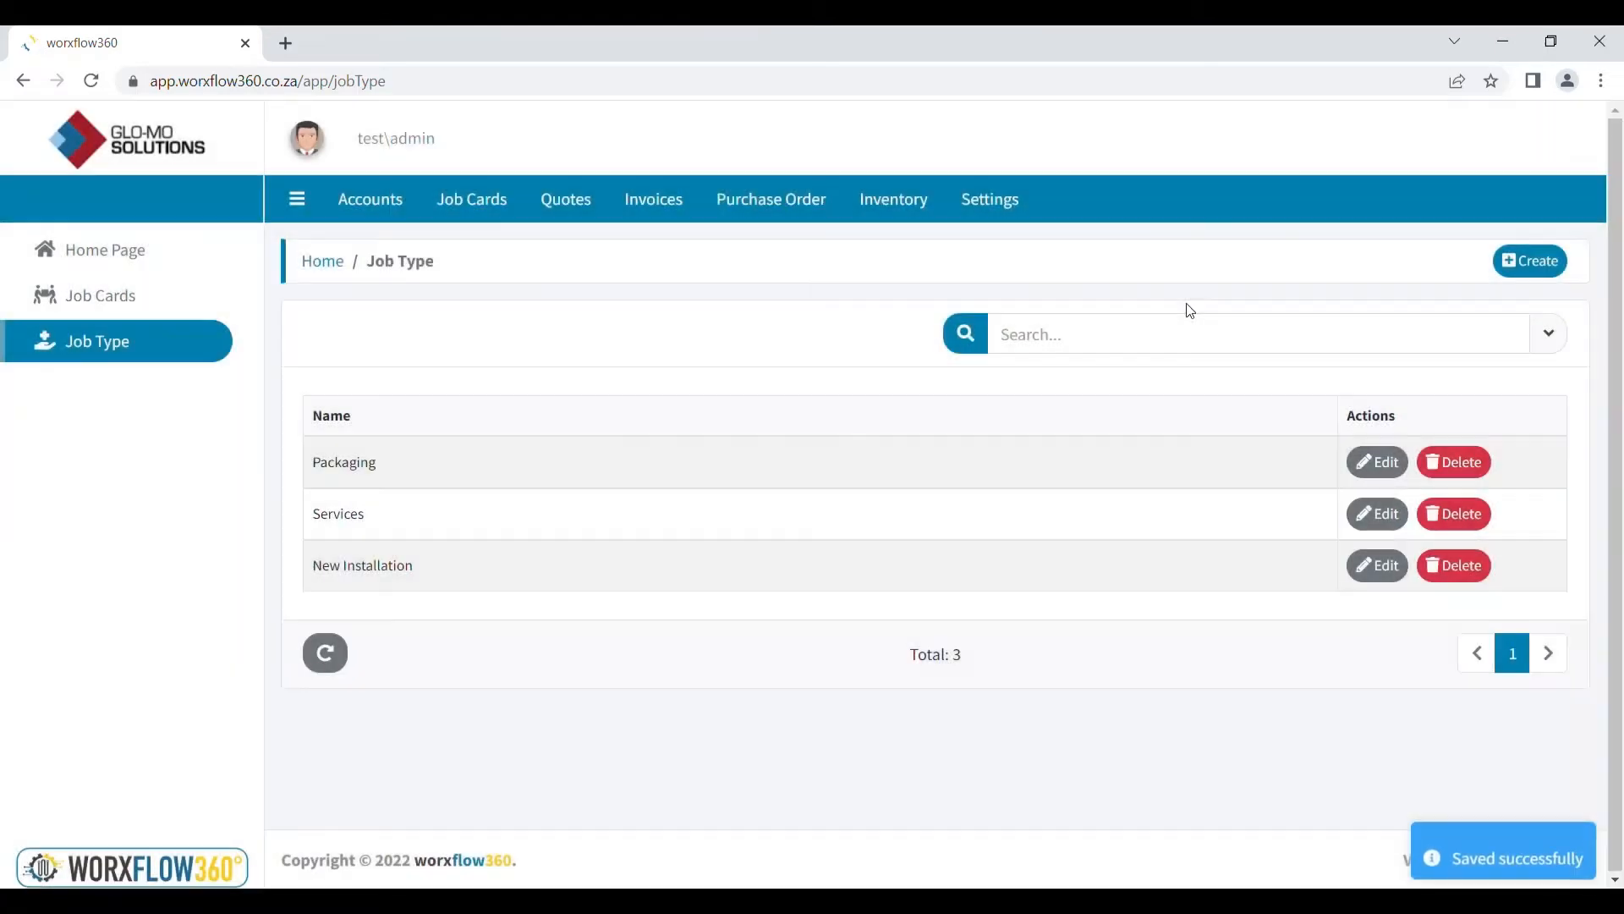
left_click(572, 208)
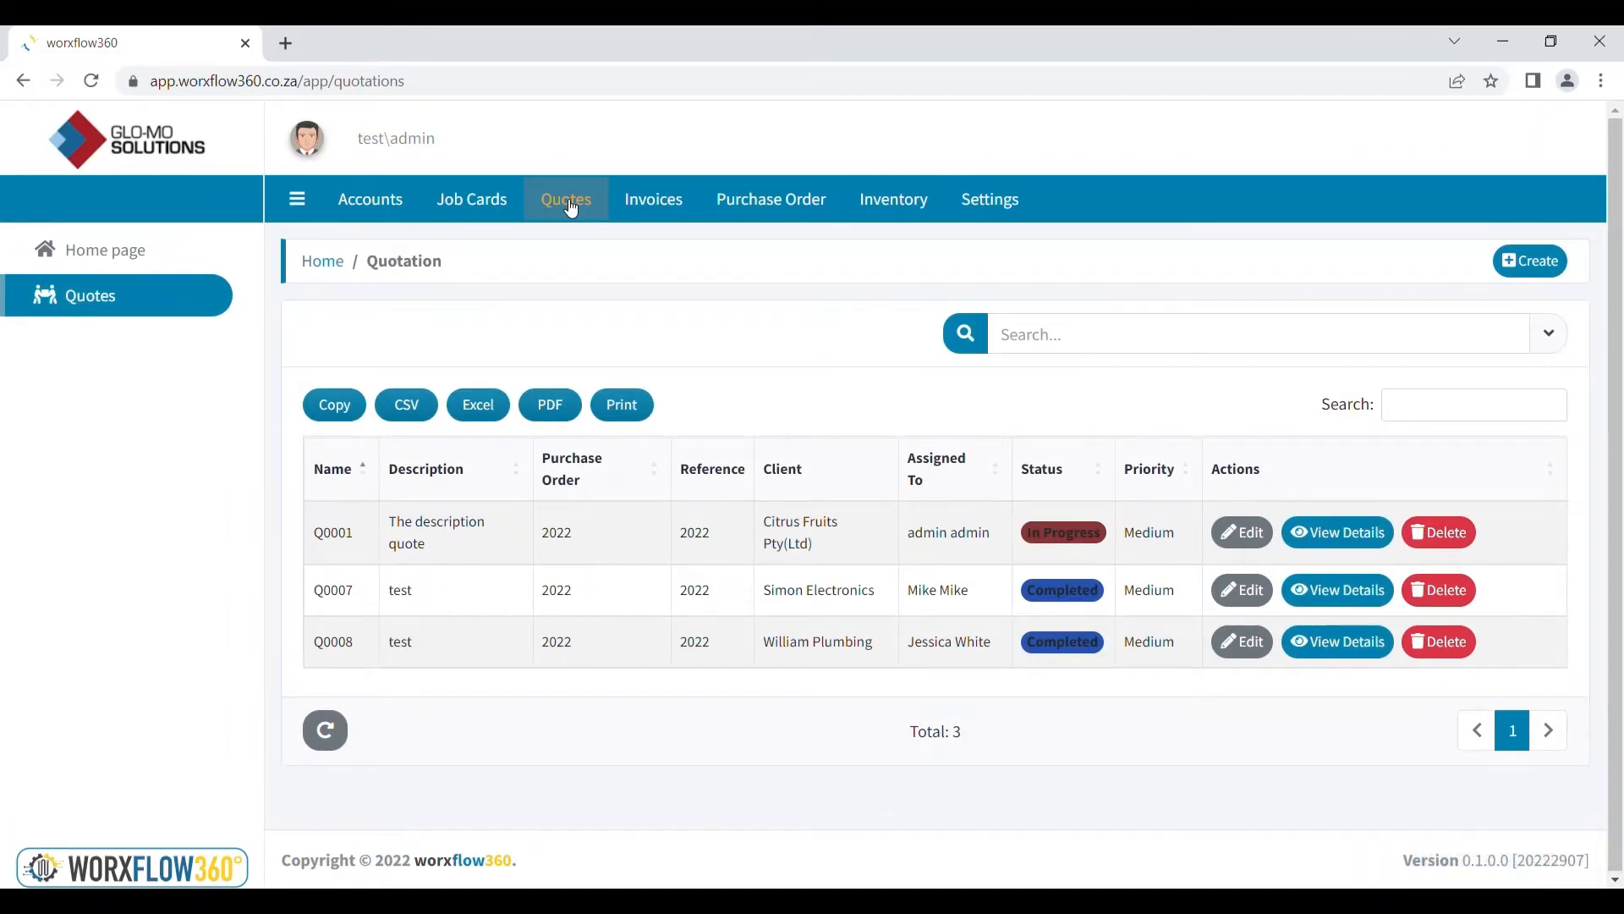
Go through Invoices and Purchase Order to Suppliers and start a new supplier
left_click(657, 214)
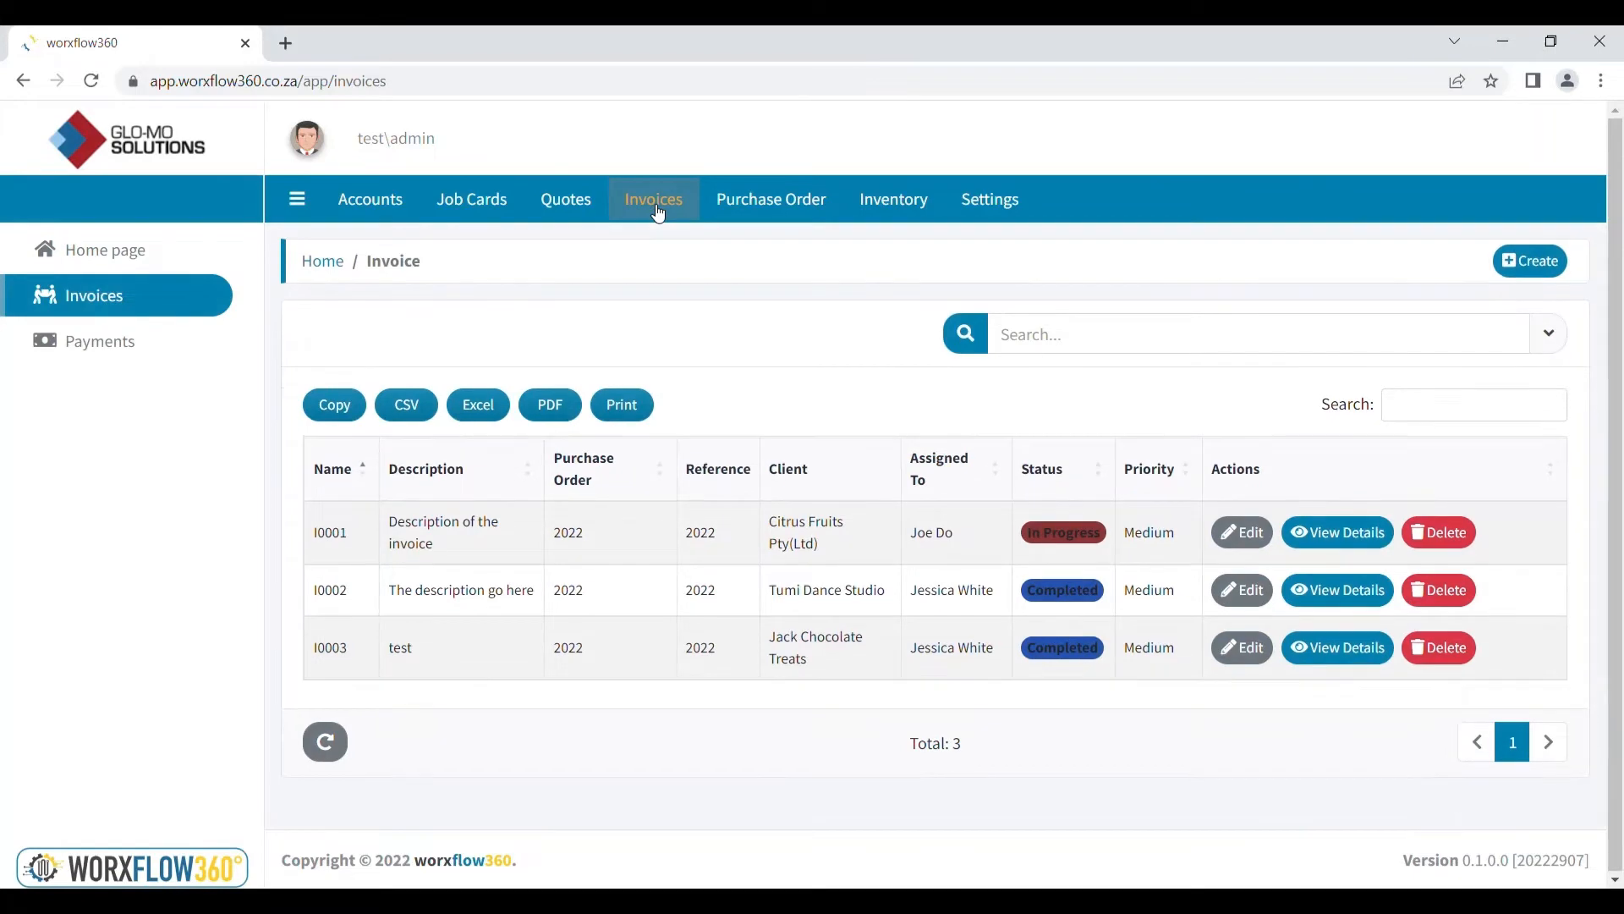
left_click(747, 209)
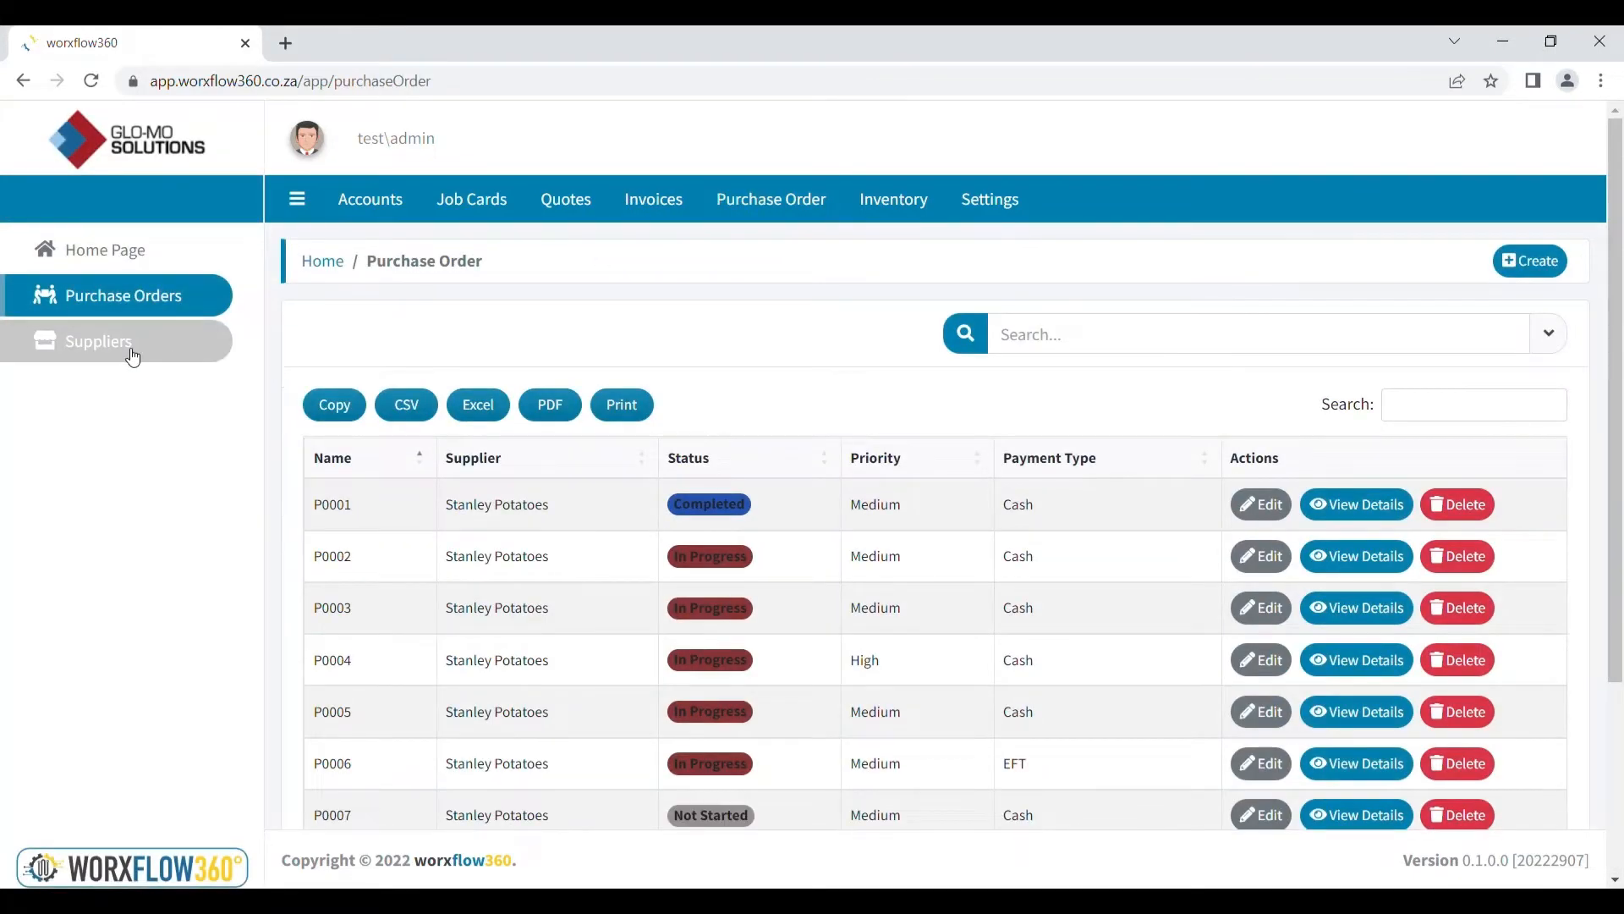
left_click(133, 358)
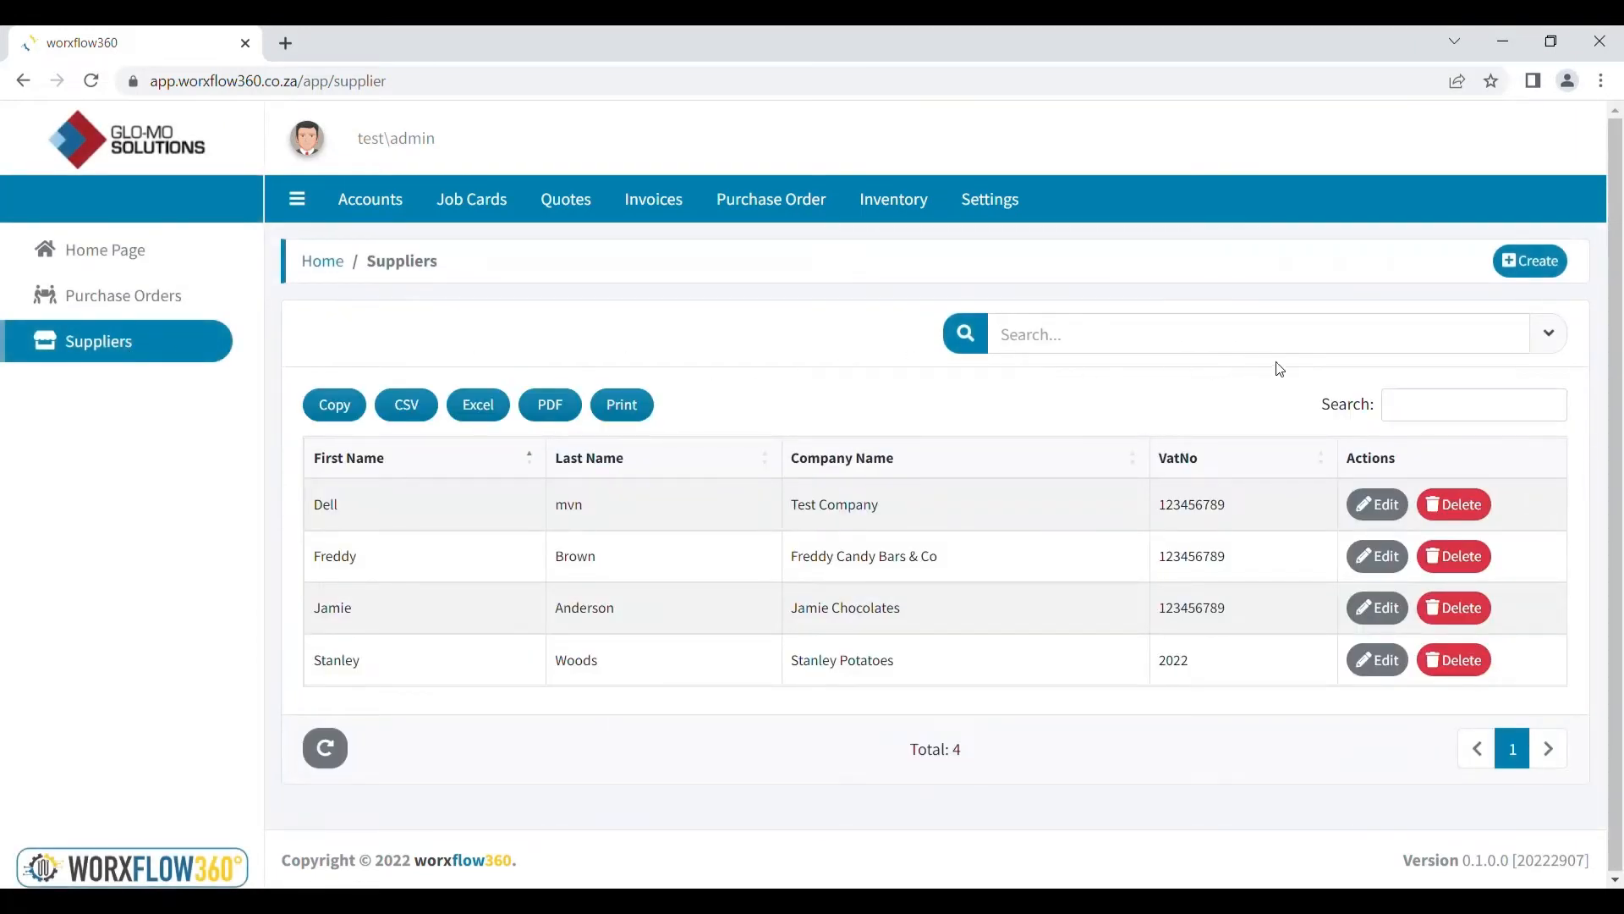
left_click(1531, 264)
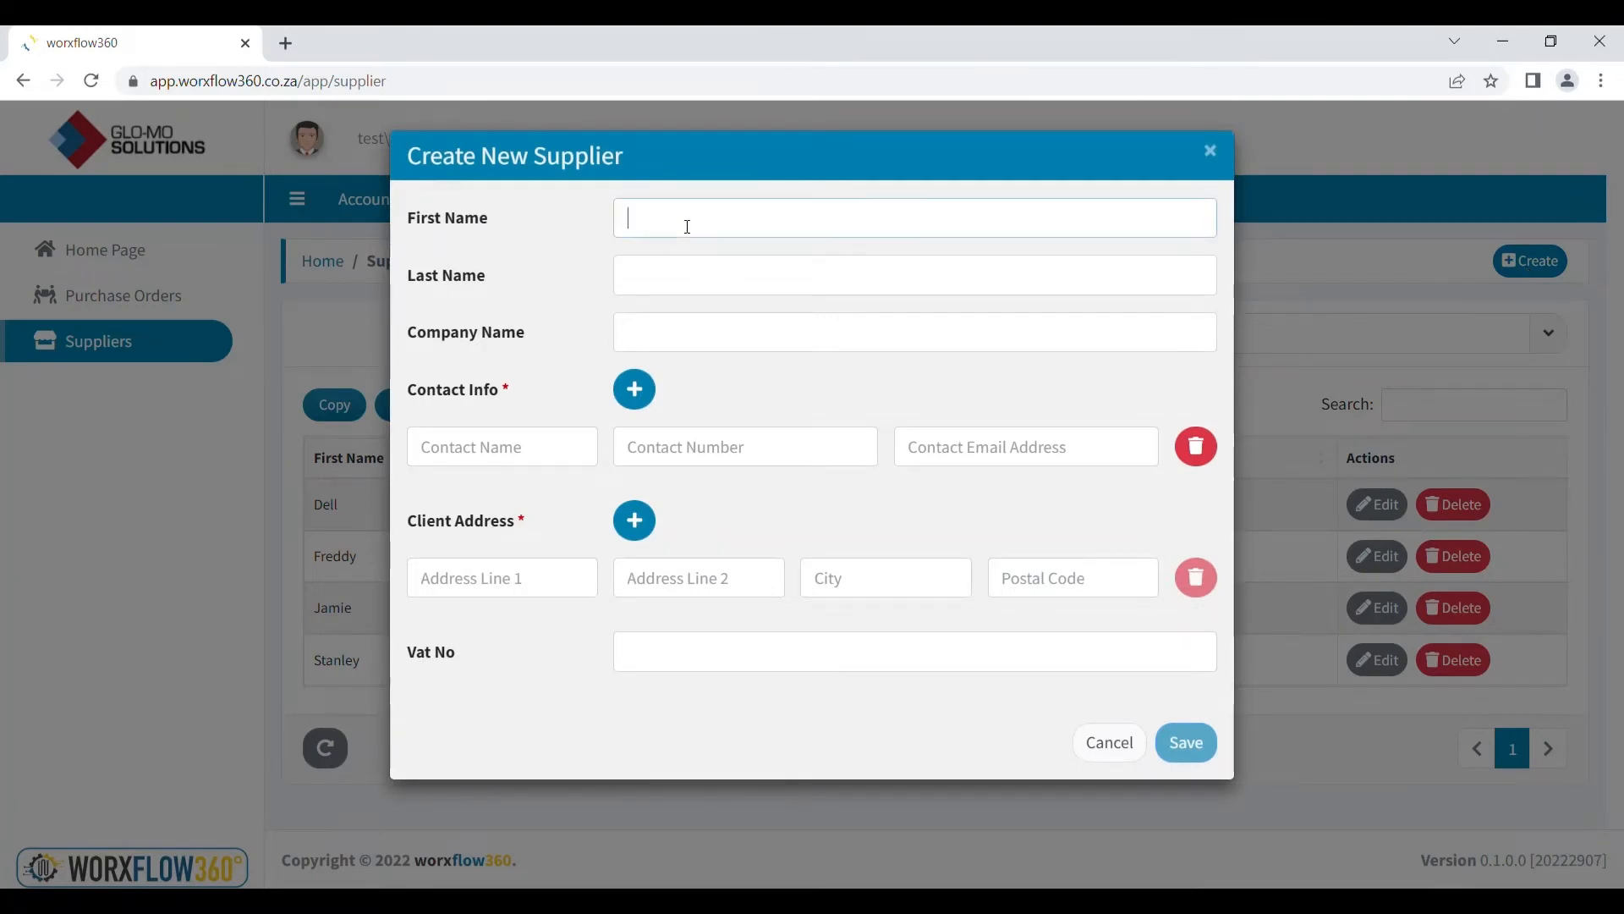
Enter the supplier's first and last name 'Name' and company 'Company'
type("Name")
left_click(688, 277)
type("Name")
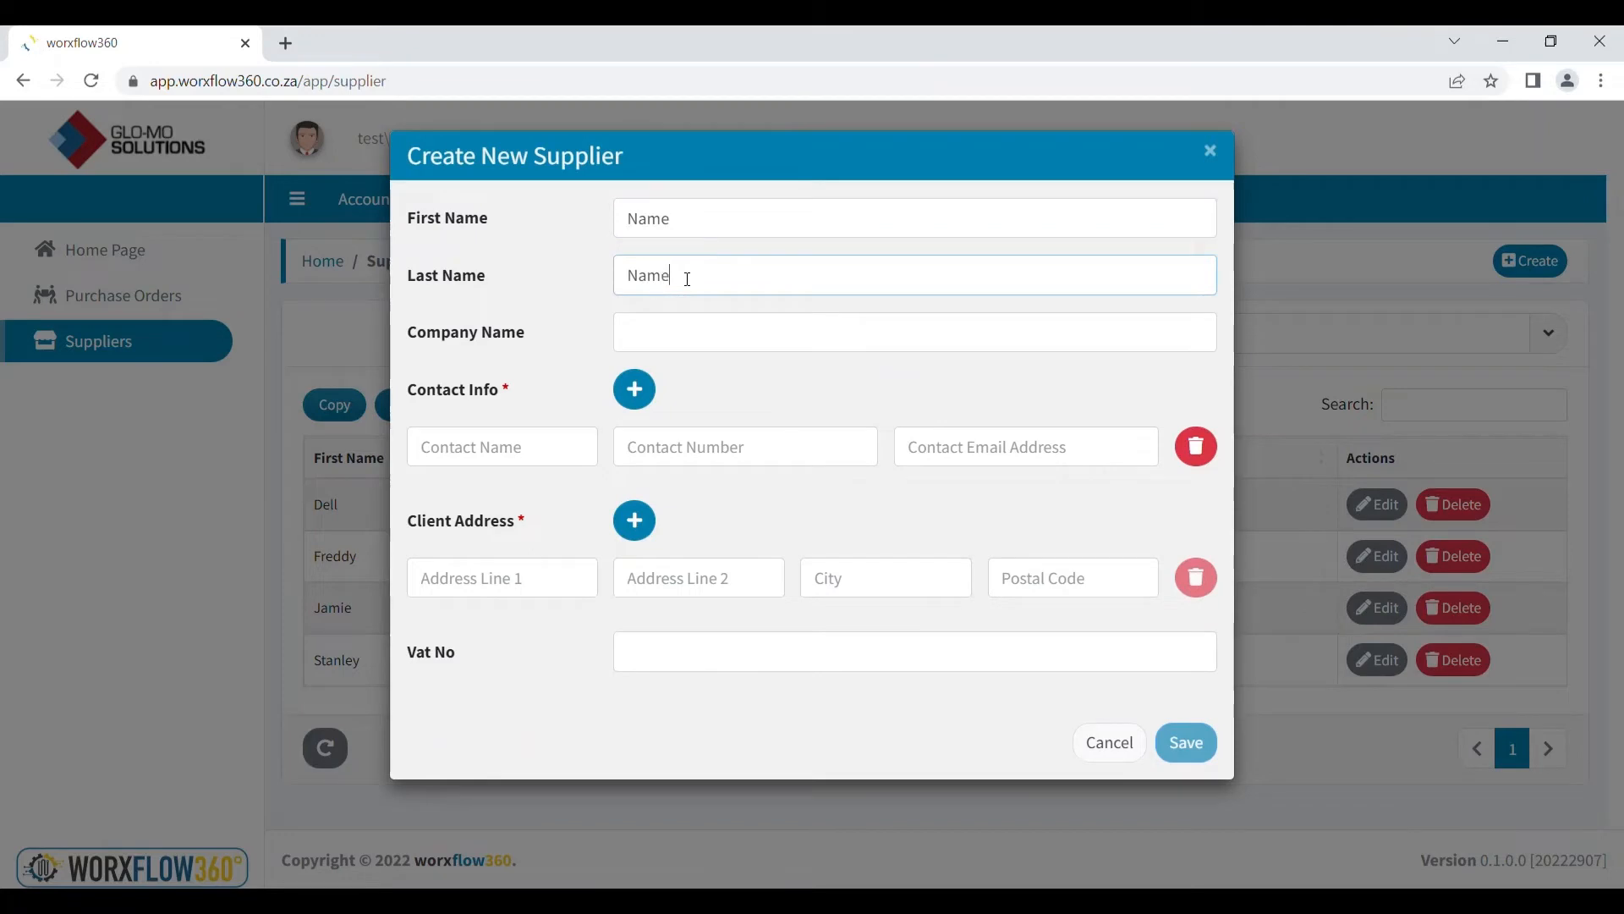
left_click(665, 338)
type("C")
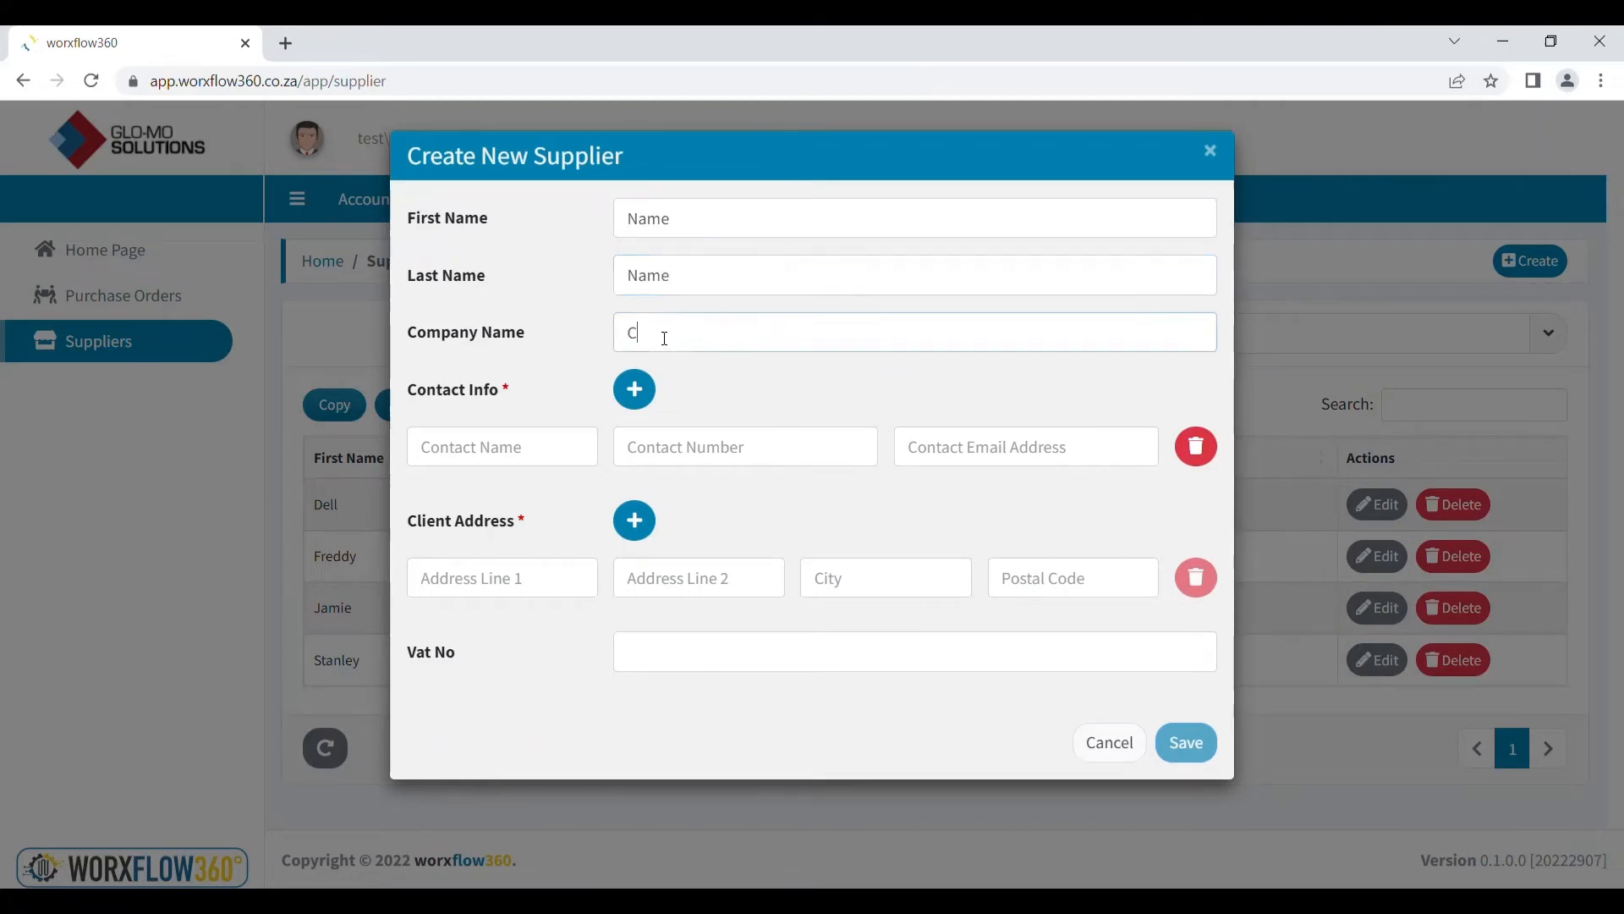
type("ompany")
Add the supplier contact's name, phone number and e-mail address
left_click(498, 447)
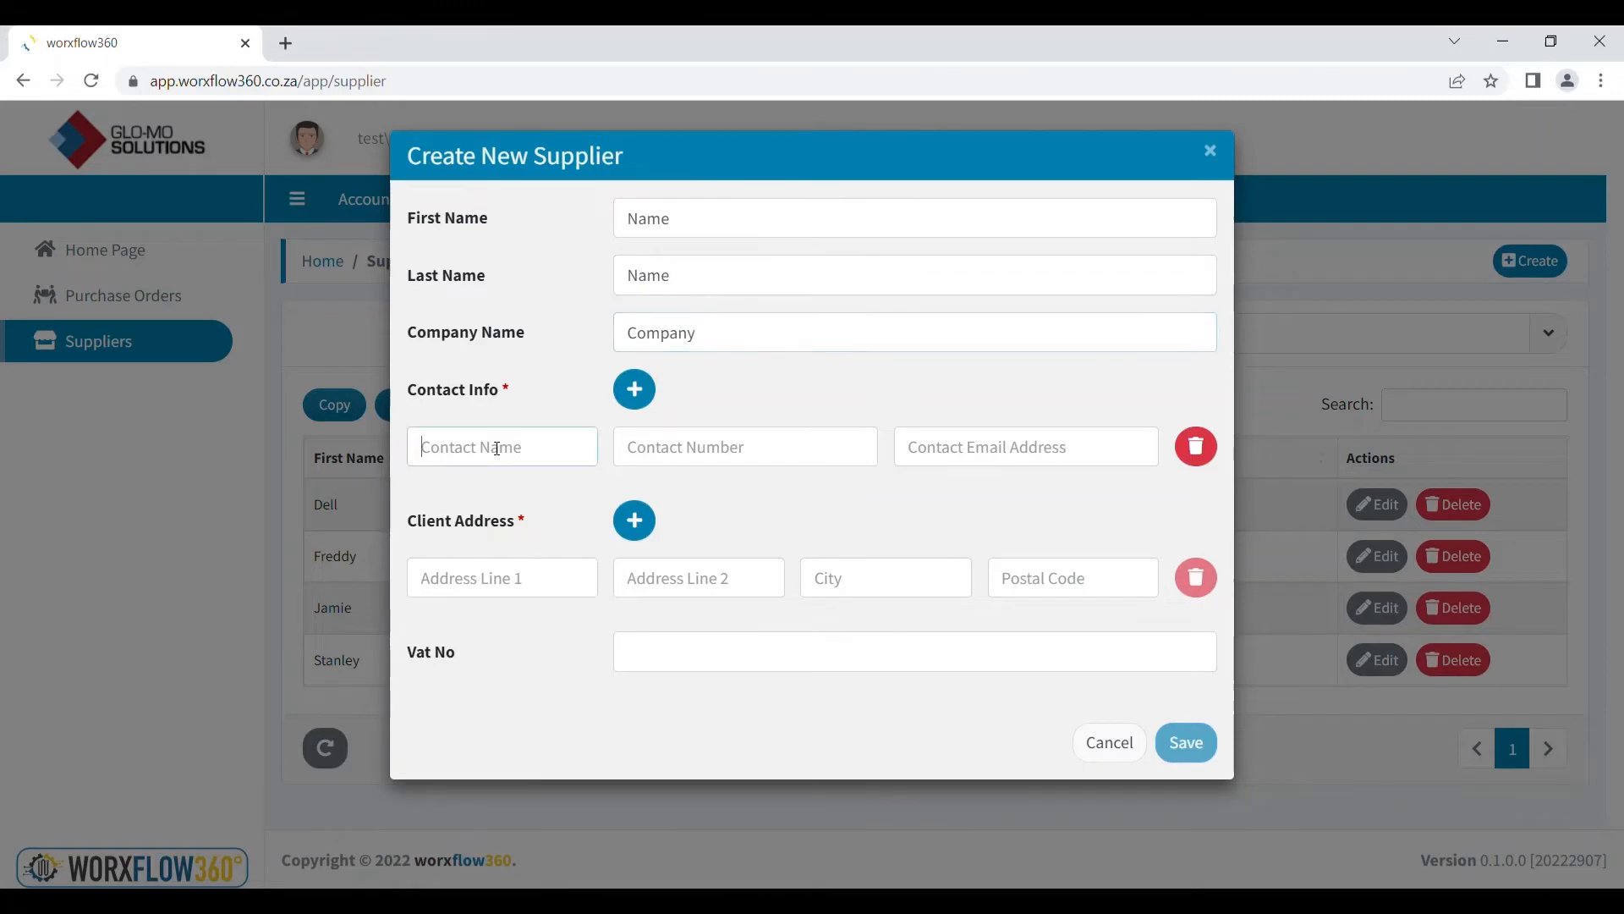
type("Name")
left_click(655, 442)
type("0123456789")
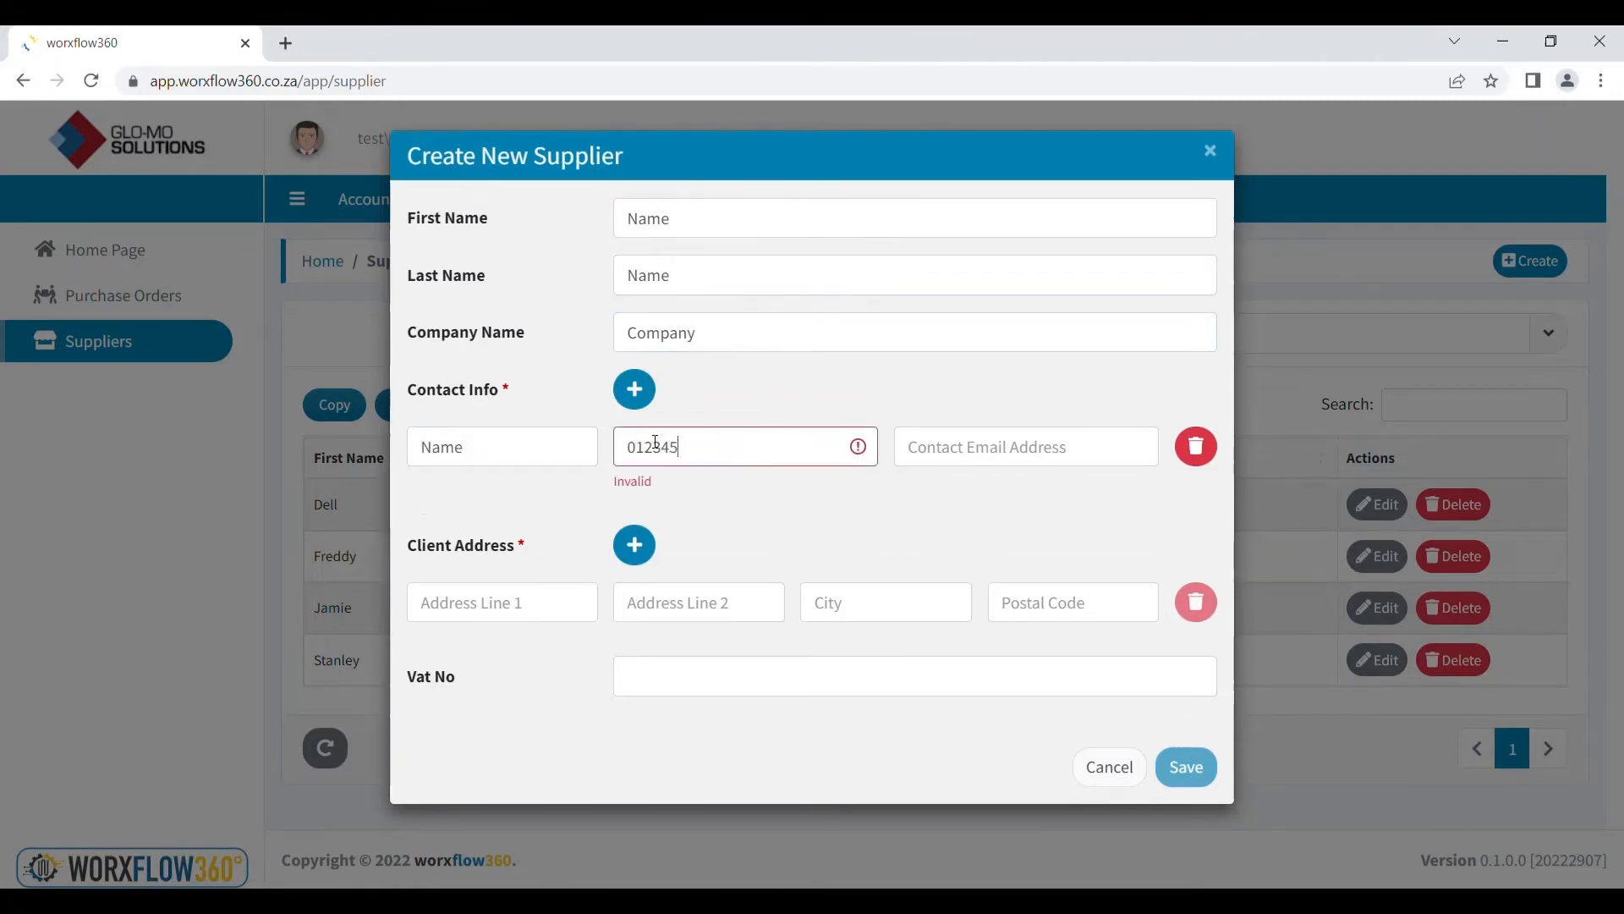
left_click(1007, 453)
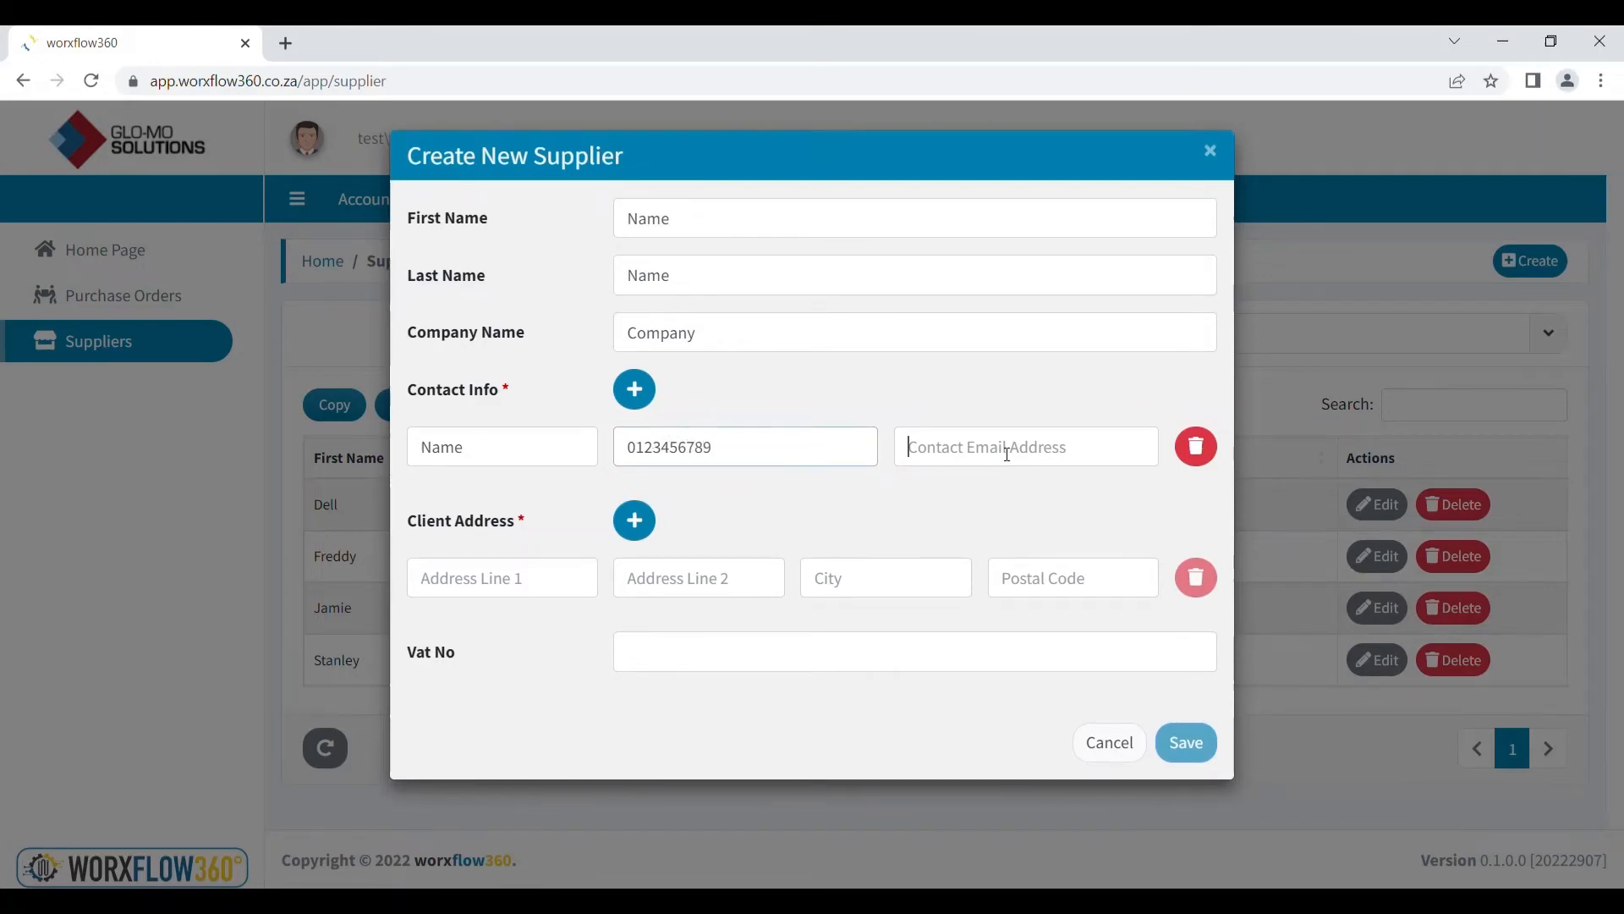
type("suppli")
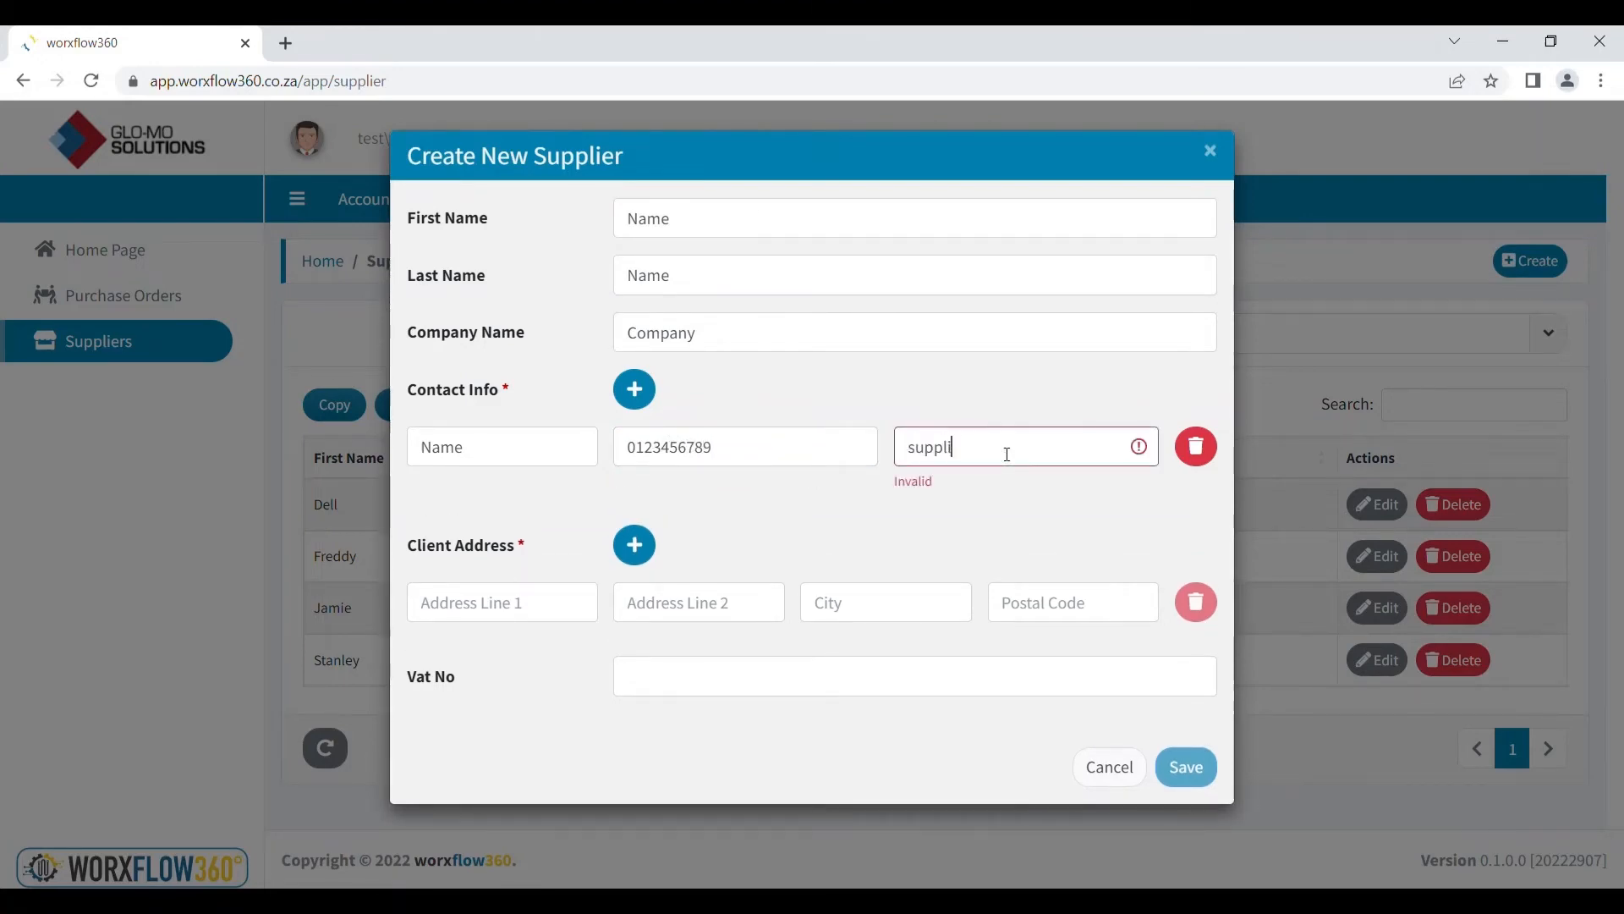
type("er@supplier.com")
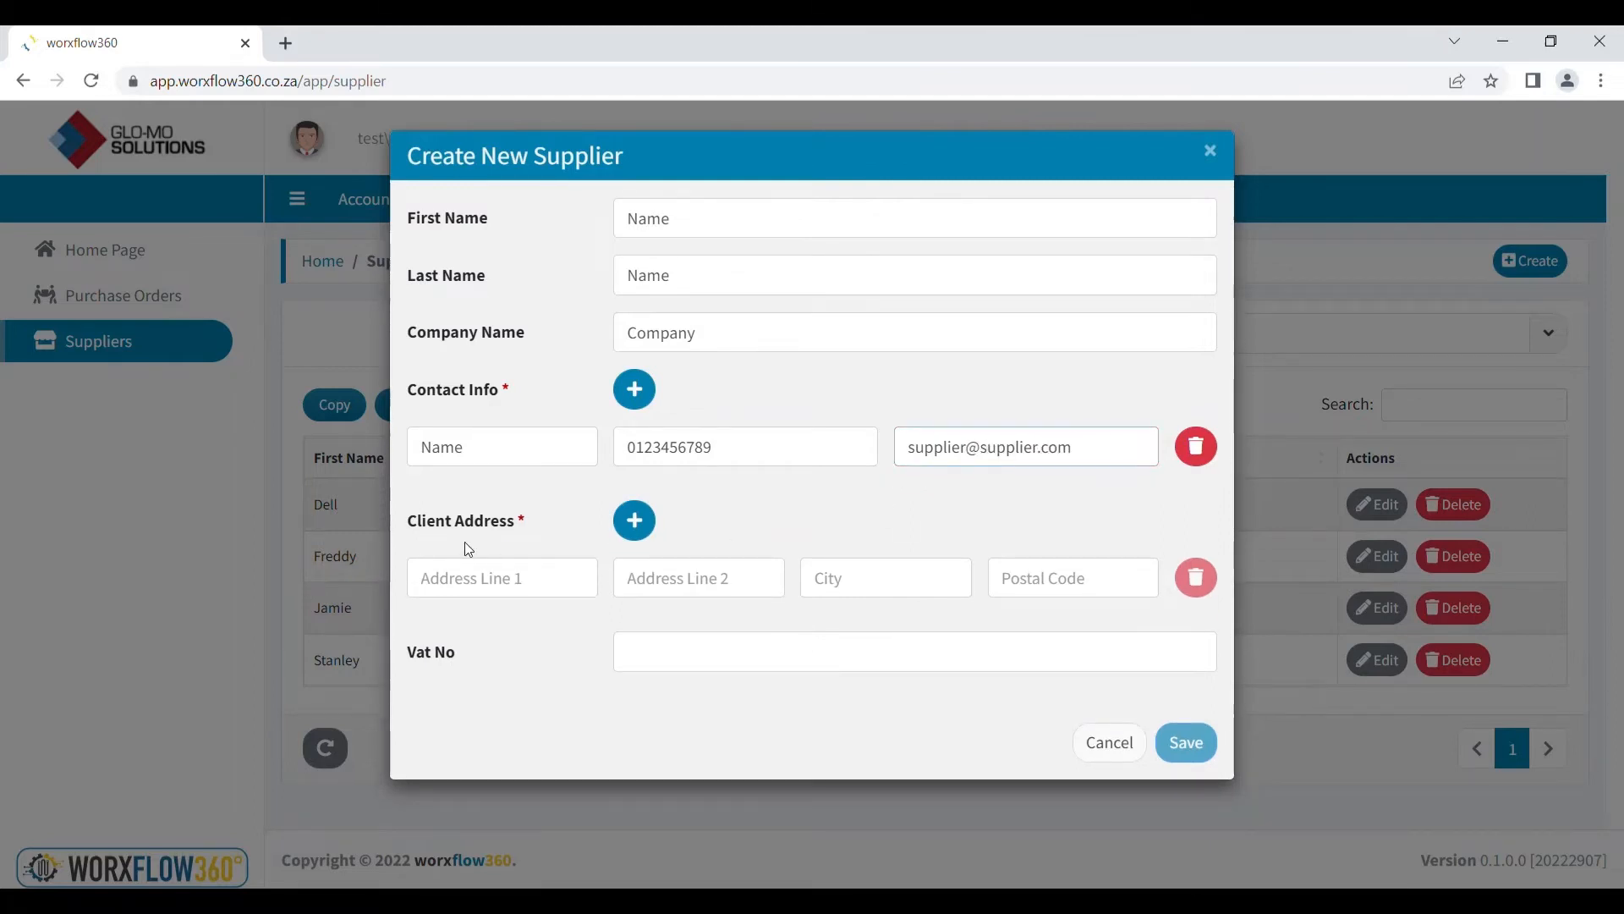
Enter the supplier's address lines, city, postal code and VAT number, then save
left_click(489, 579)
type("Address")
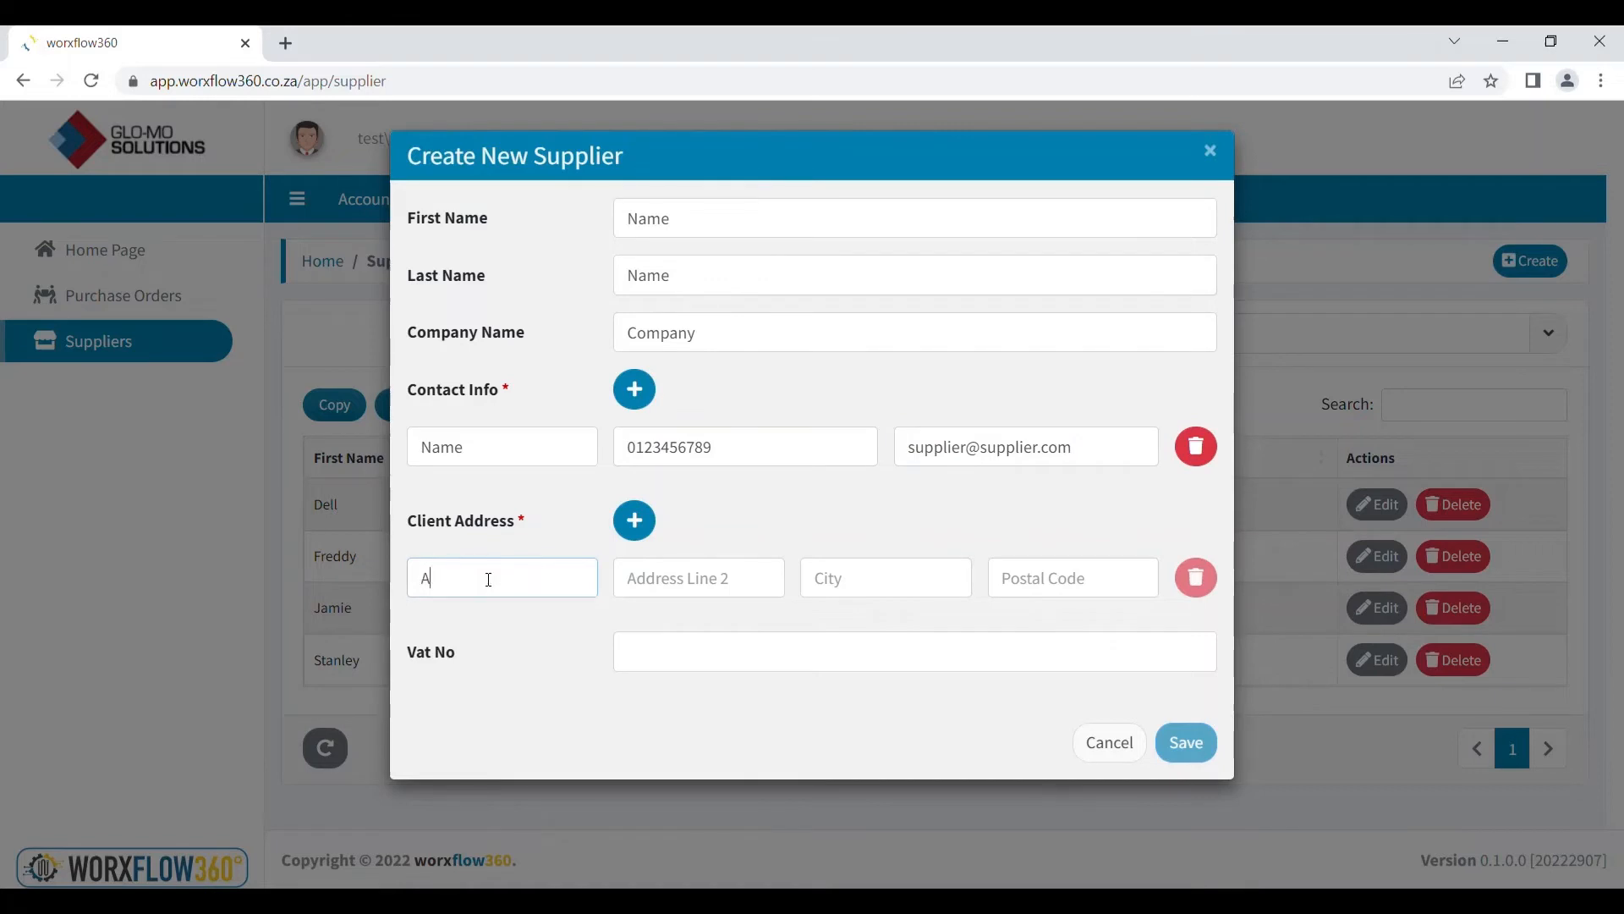
left_click(692, 594)
type("Address")
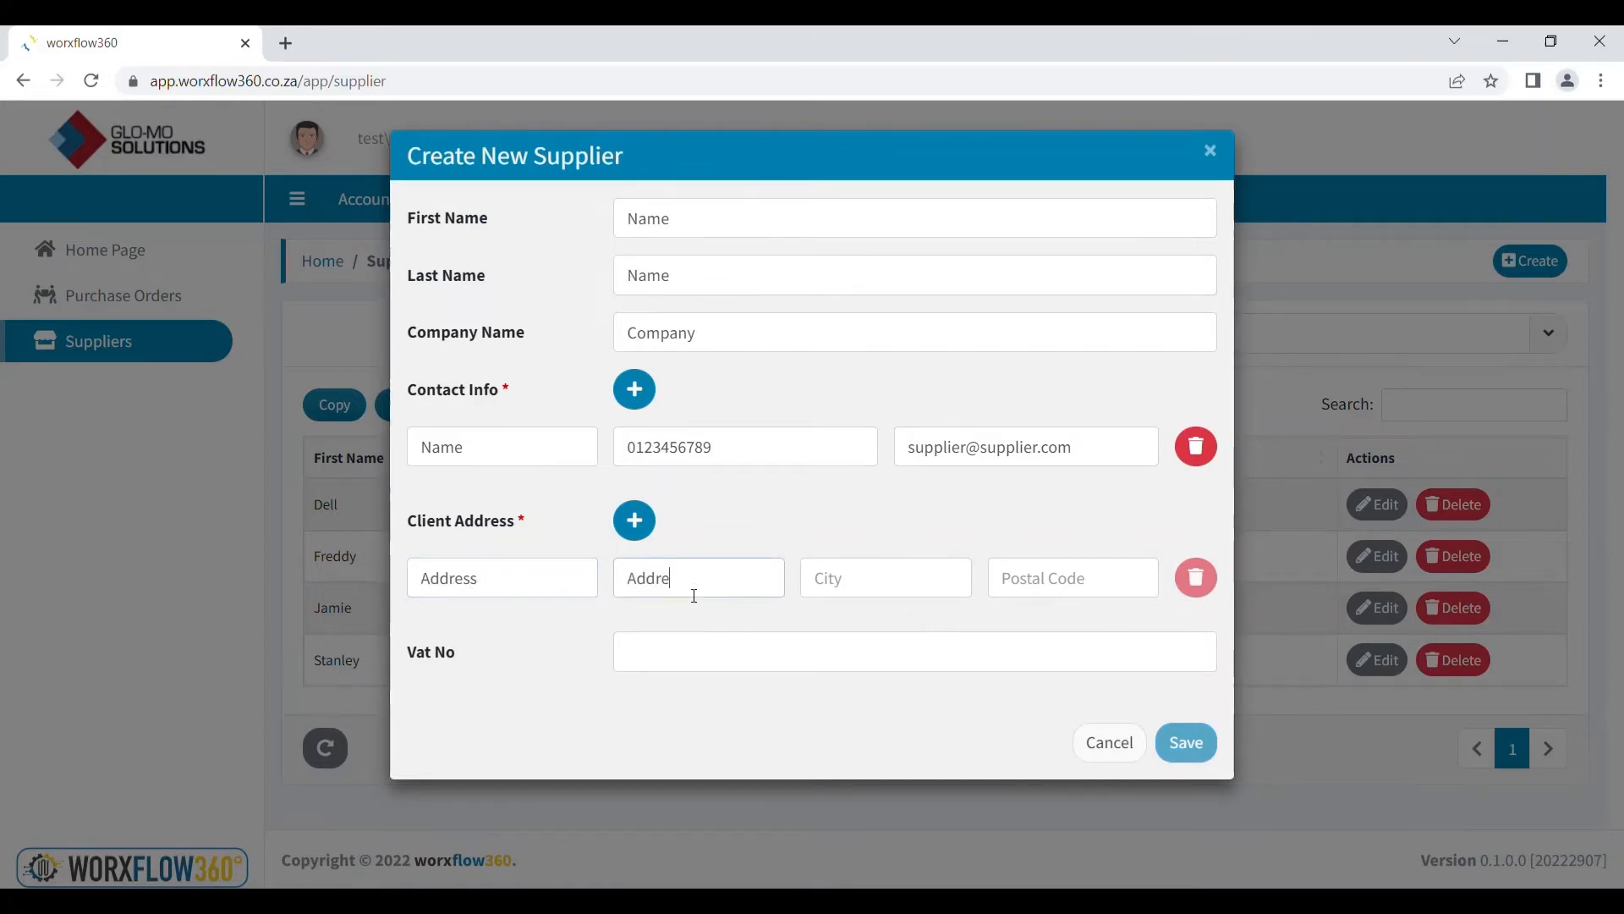
left_click(864, 595)
type("Address")
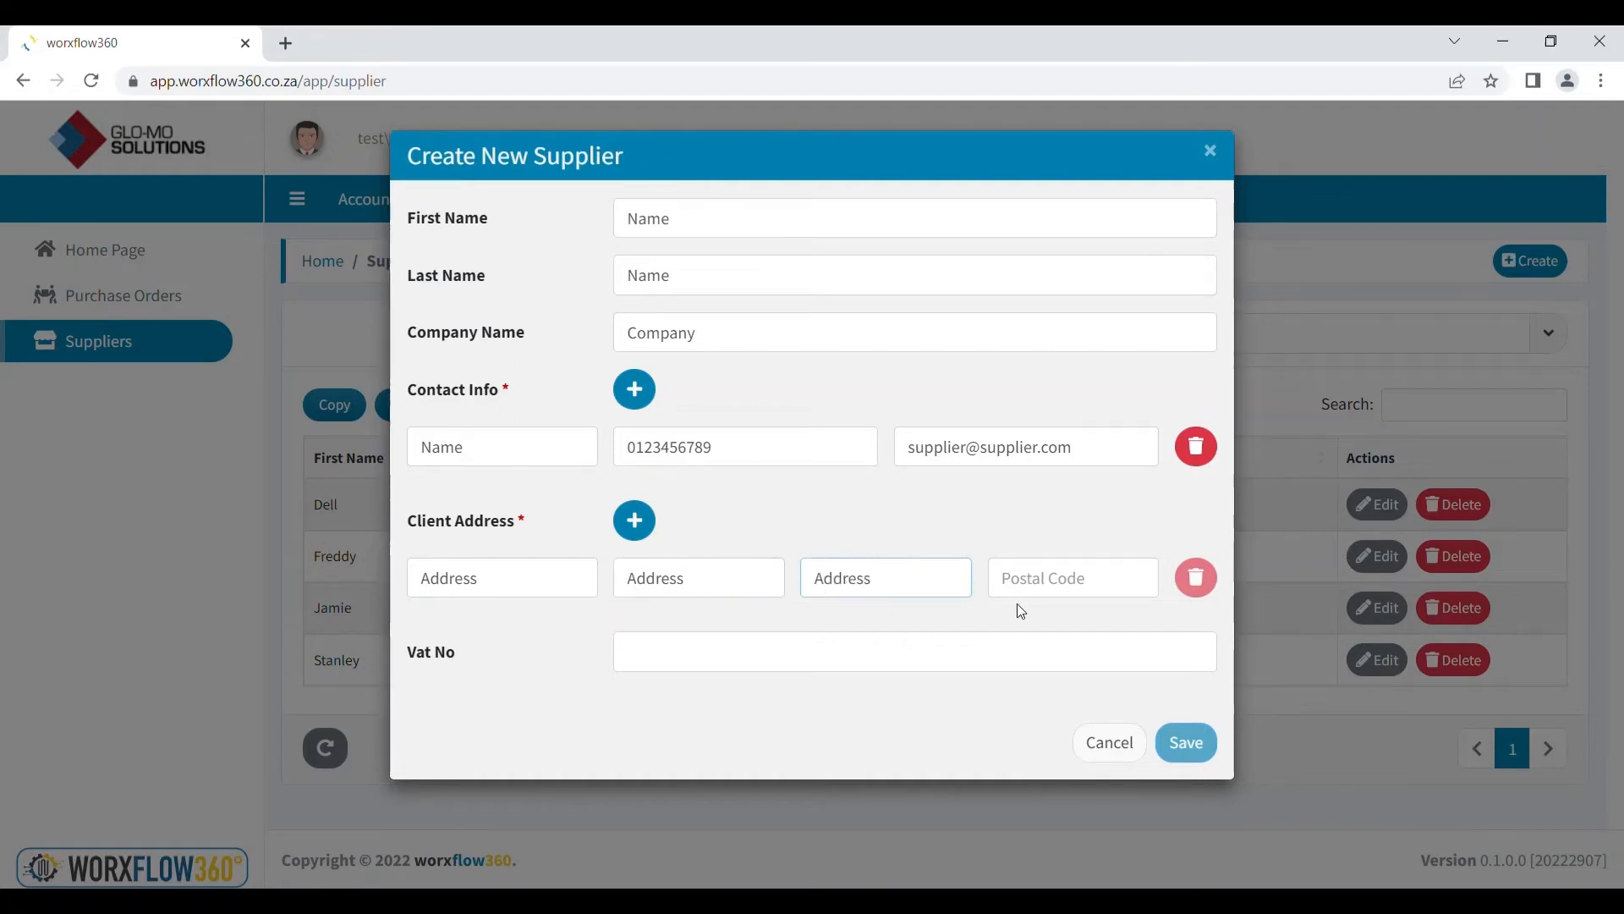
left_click(1072, 580)
type("0000")
left_click(748, 658)
type("0000000")
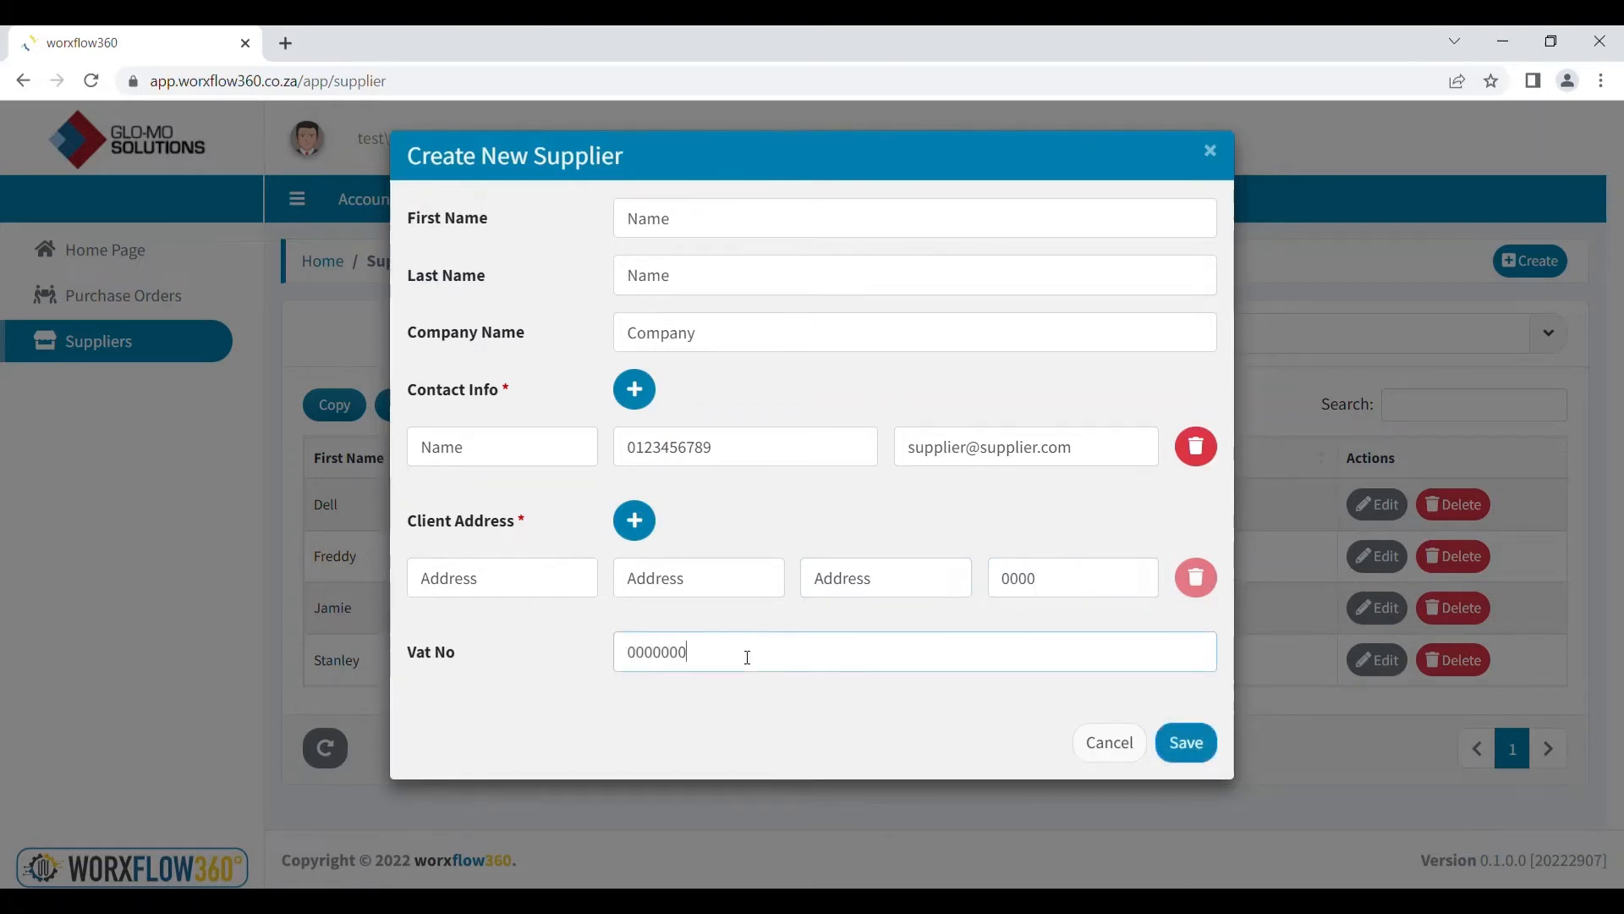
left_click(1186, 742)
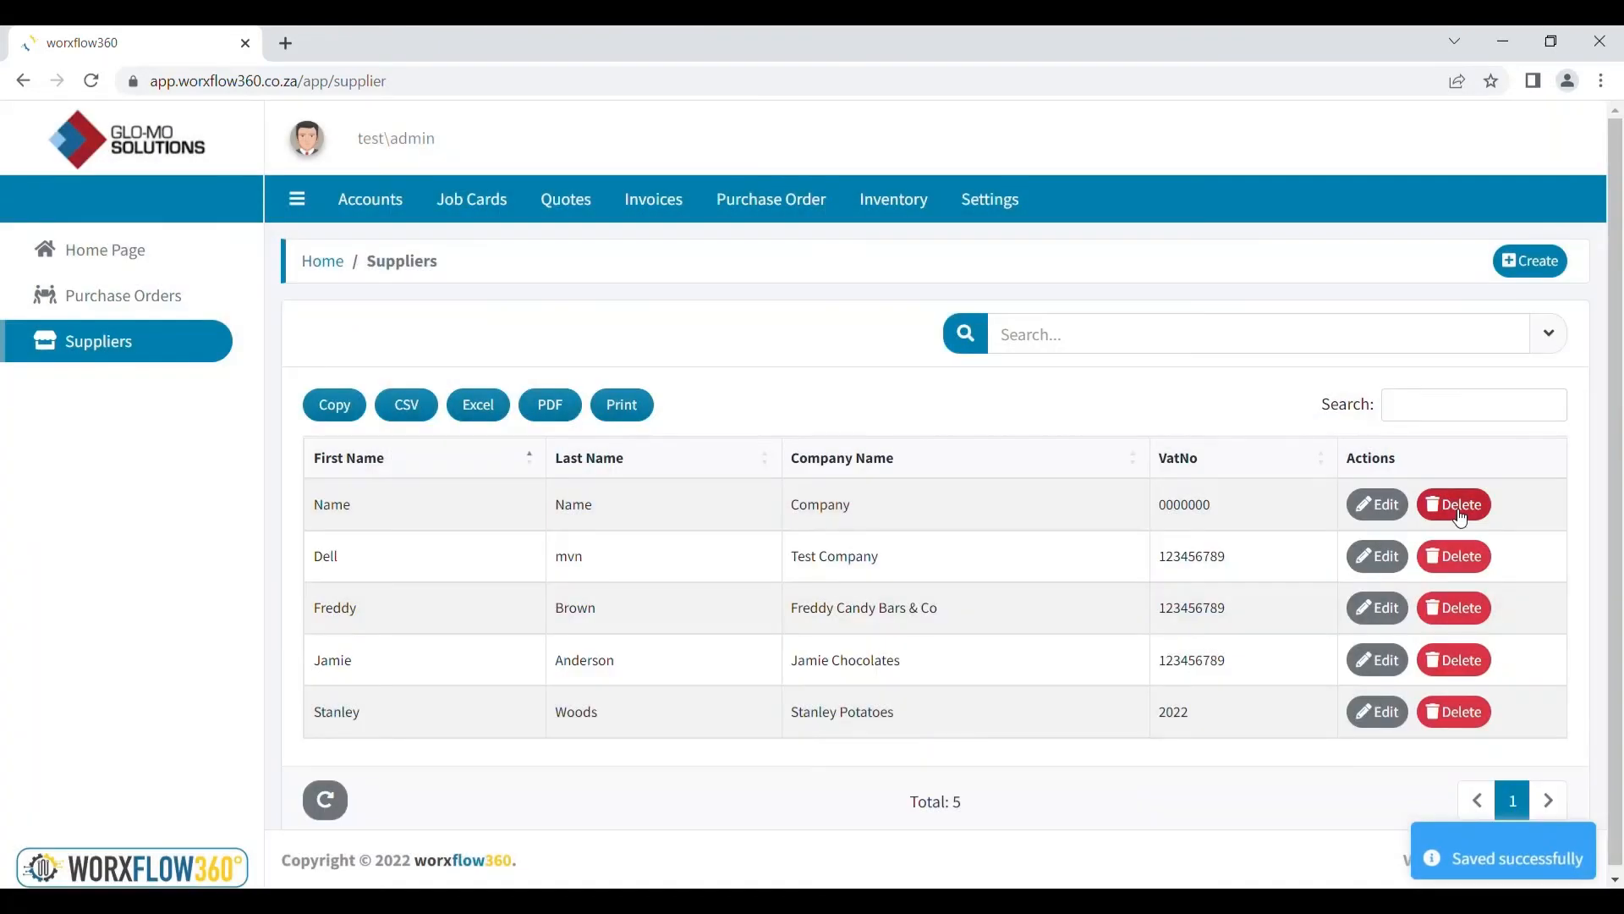
Start a new inventory item with stock code A123, description 'Description' and quantity 5
left_click(898, 207)
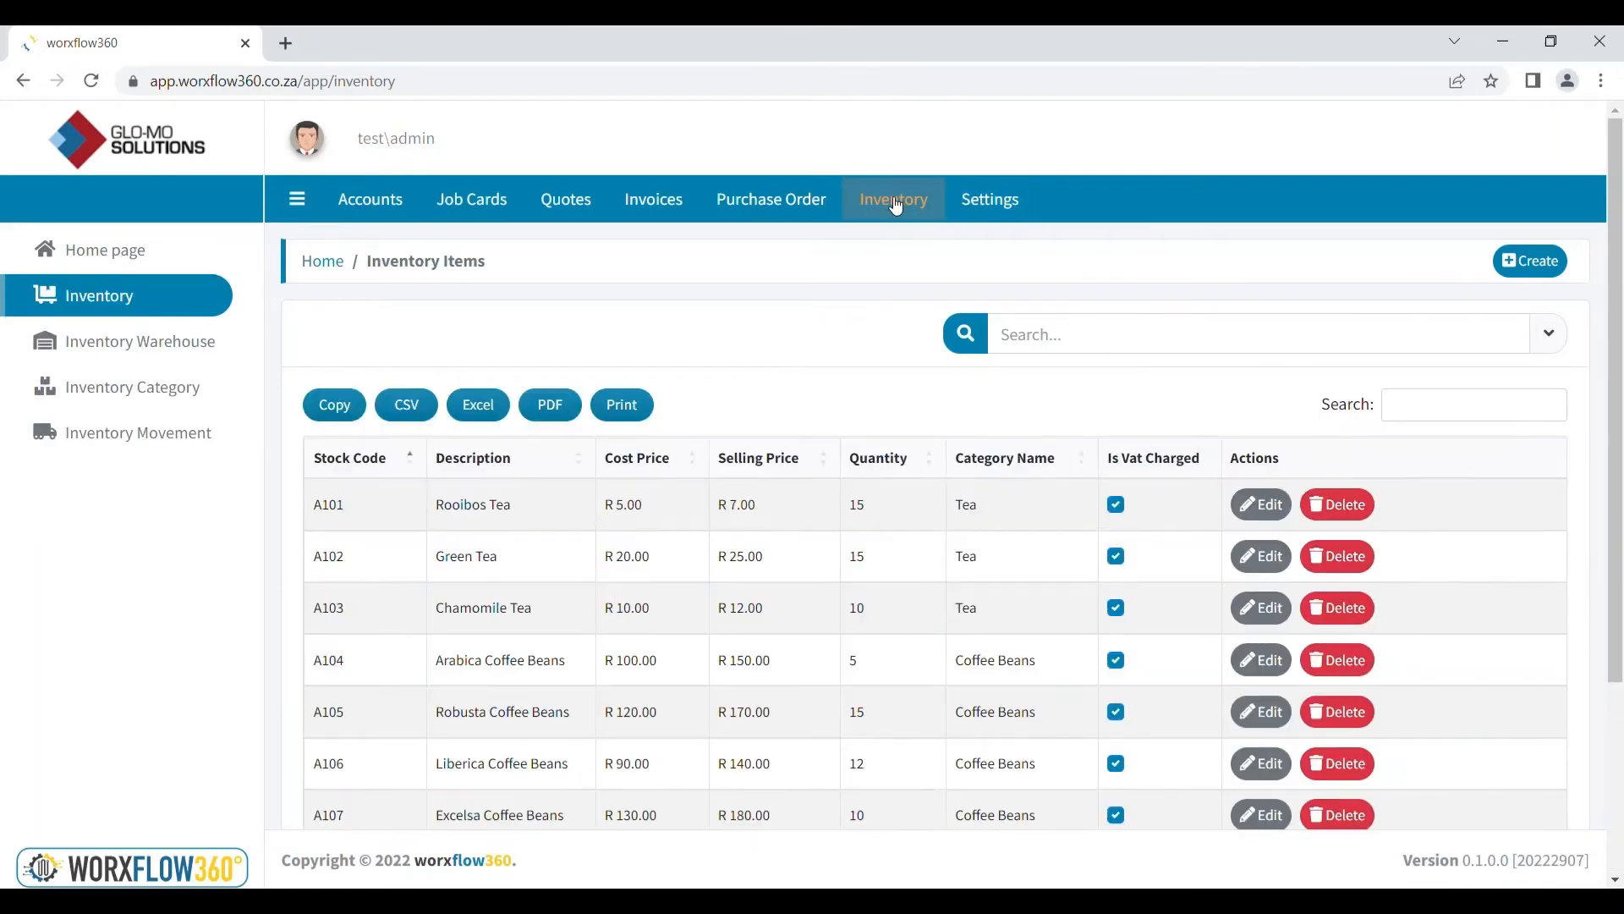
left_click(1533, 263)
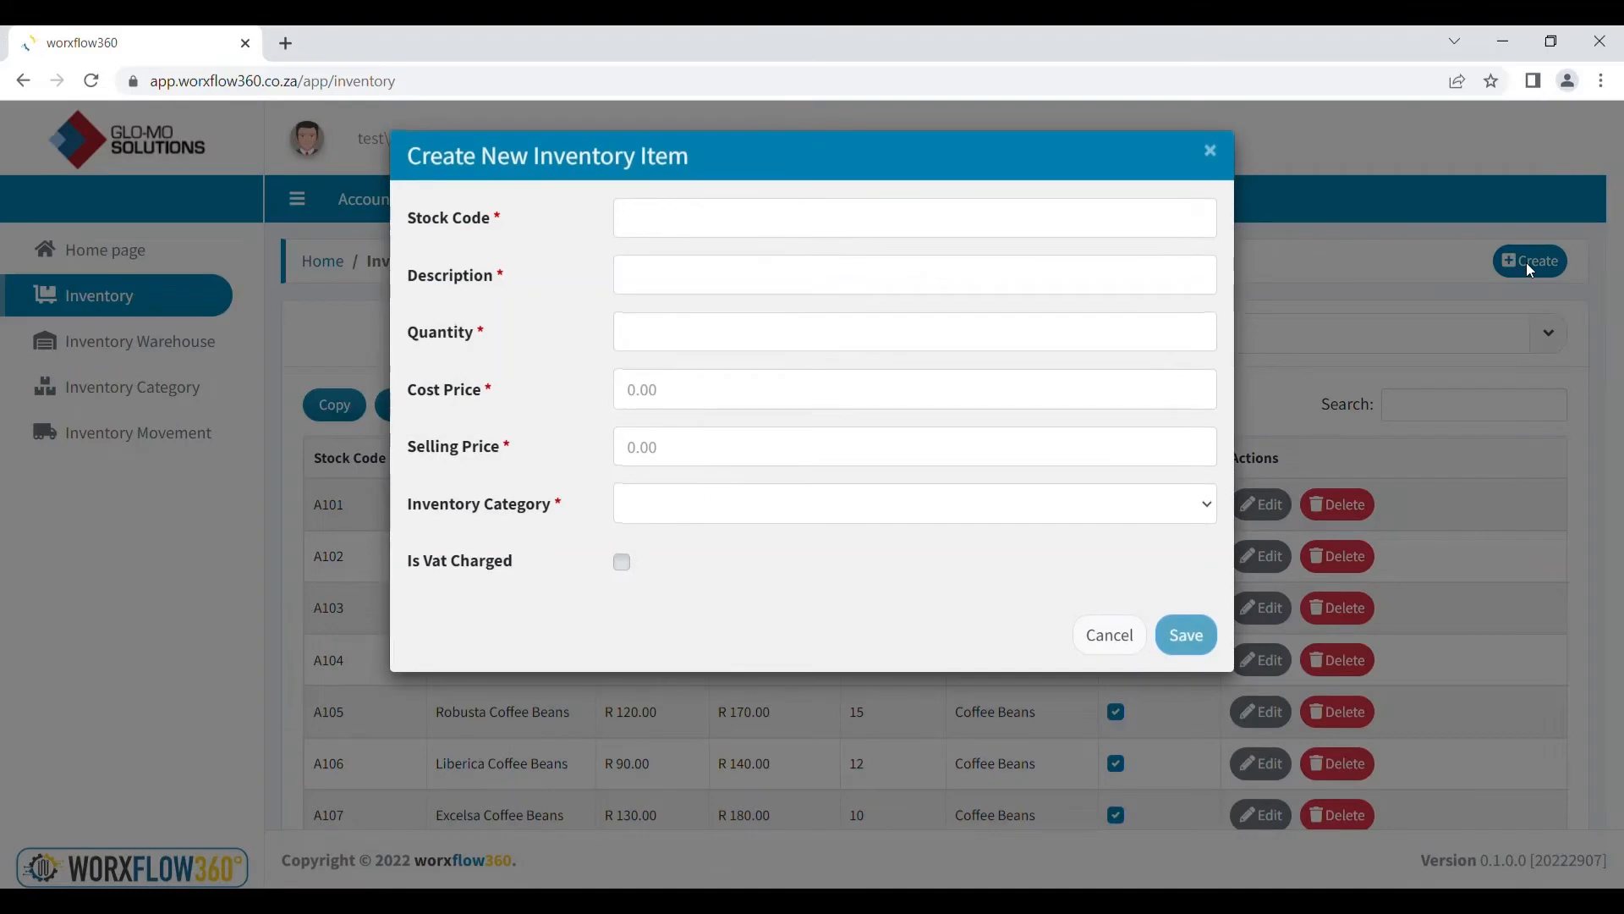
left_click(694, 229)
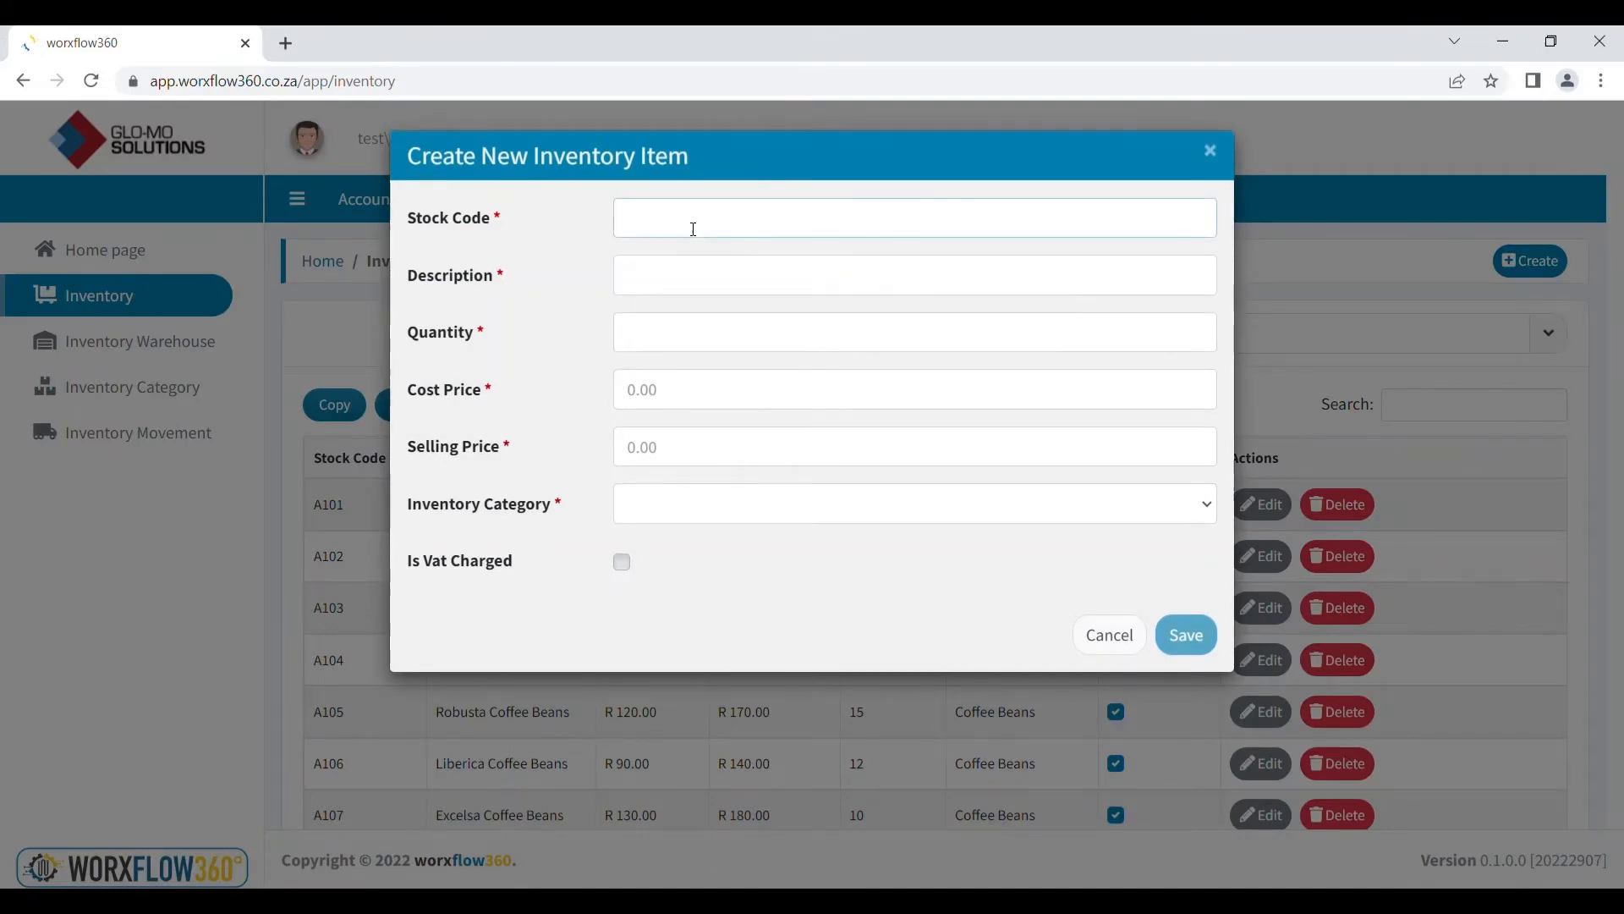
type("A123")
left_click(699, 284)
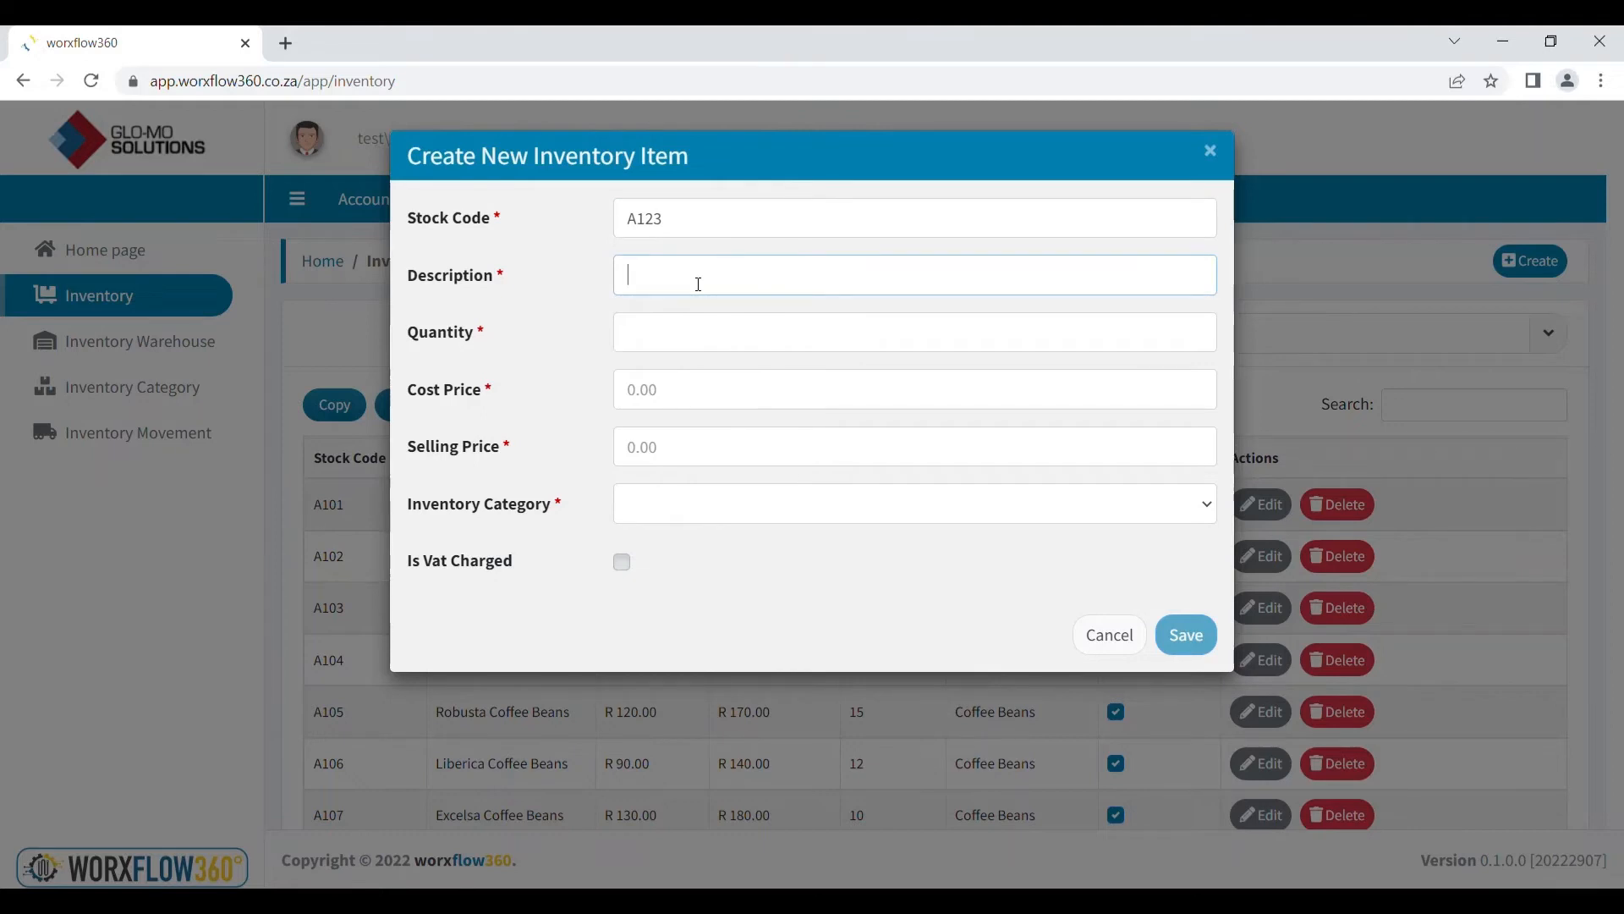
type("Description")
left_click(689, 342)
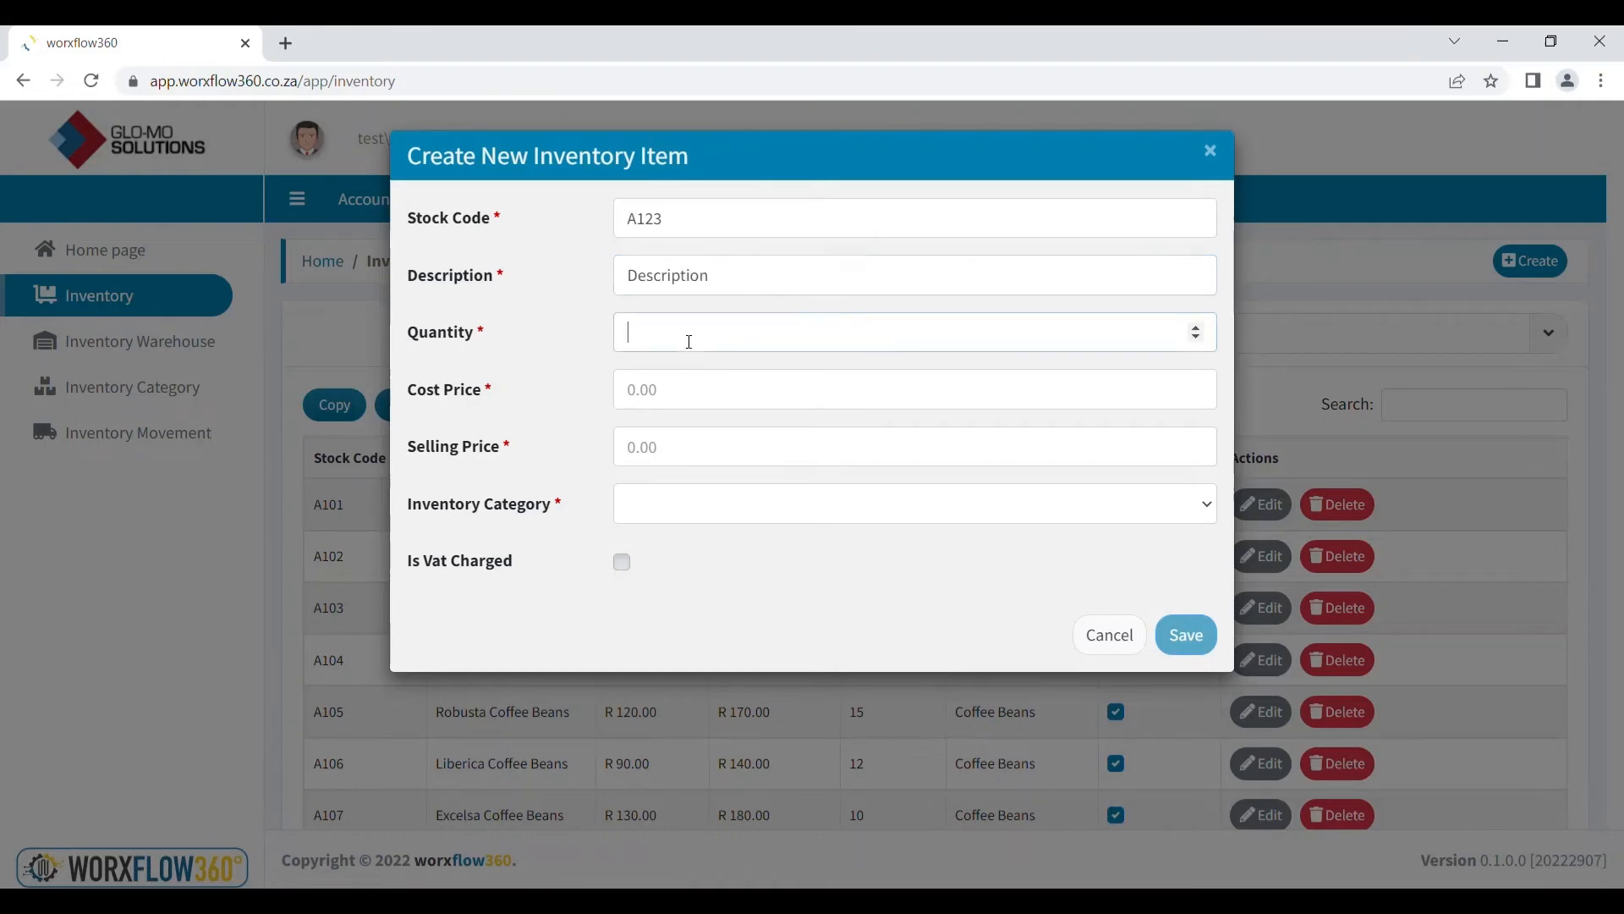
type("5")
Set cost price 17, selling price 20, category Tea, VAT charged, and save the item
left_click(690, 409)
type("17")
left_click(681, 453)
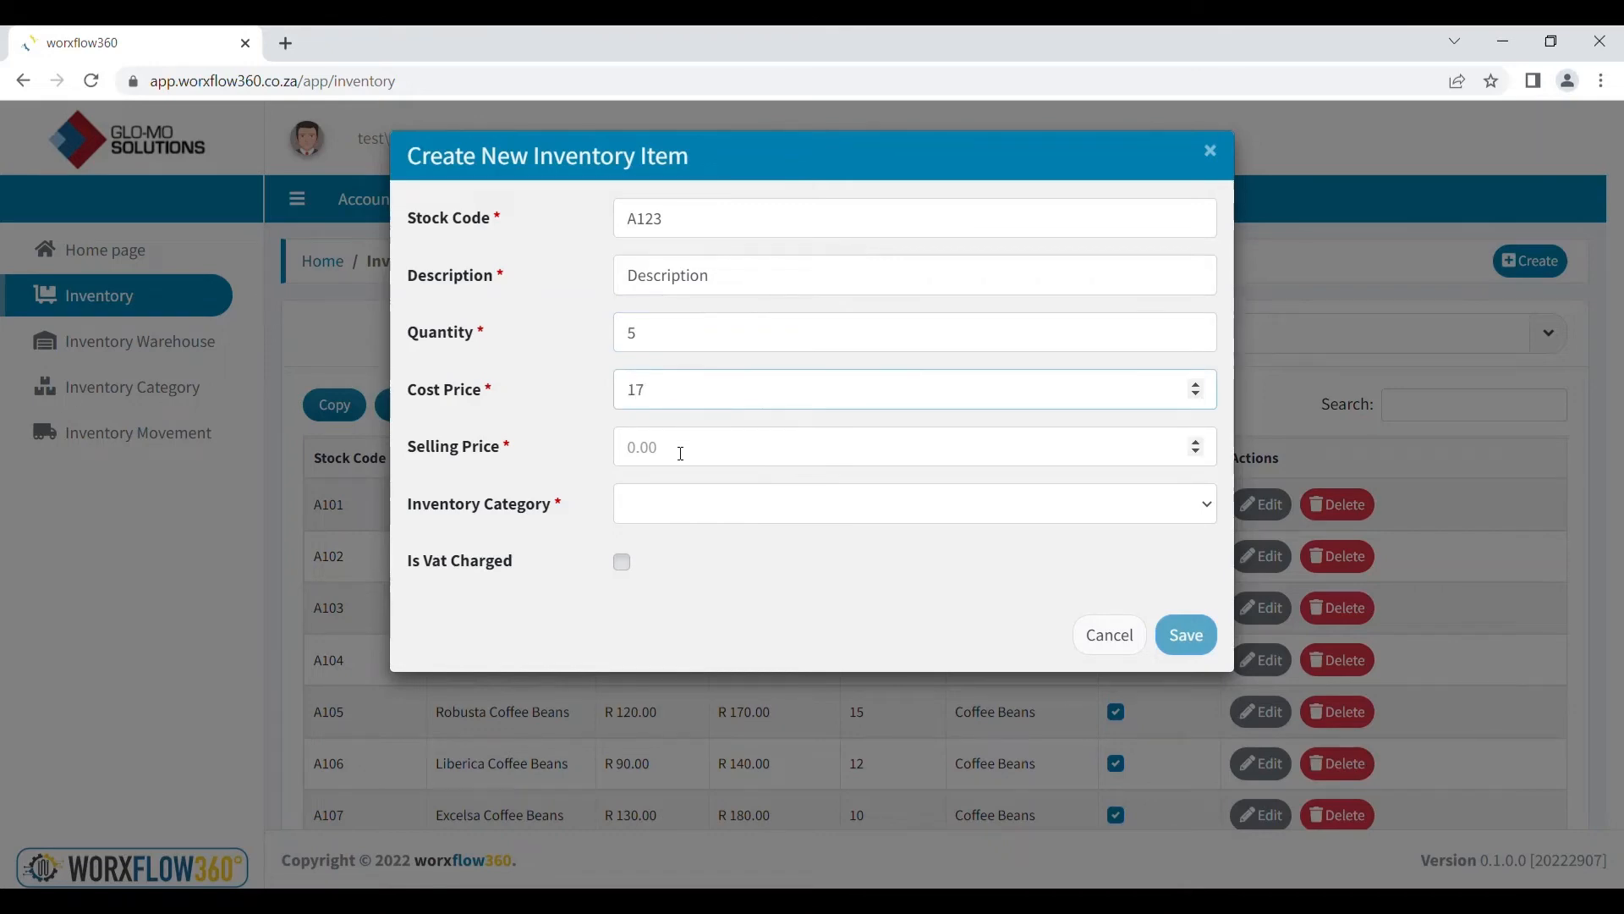
type("20")
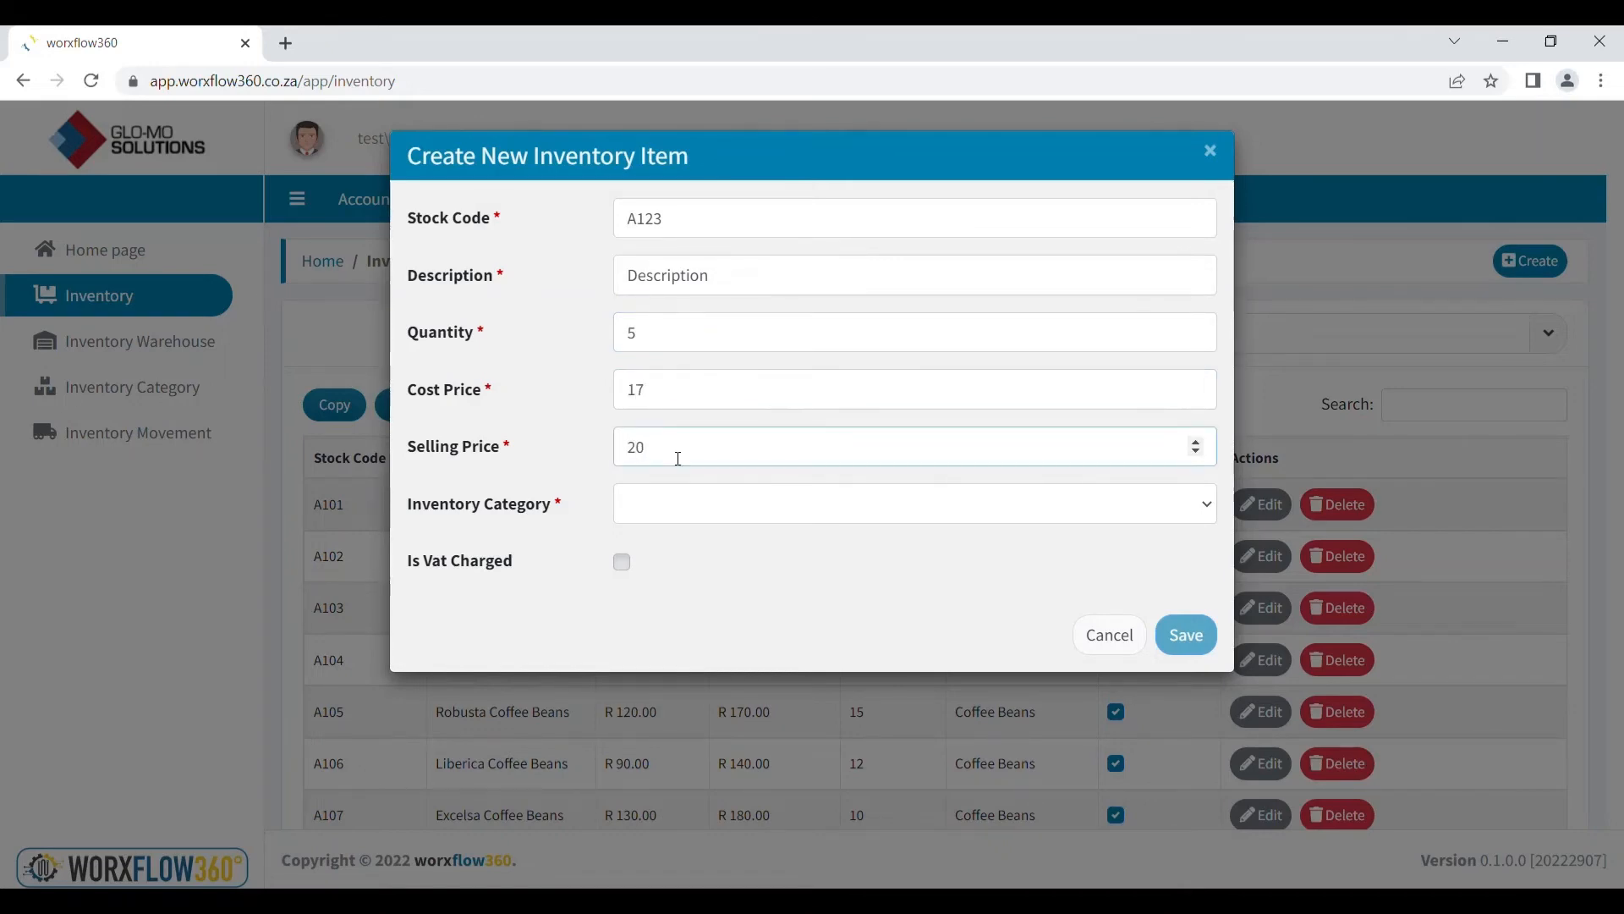
key("Tab")
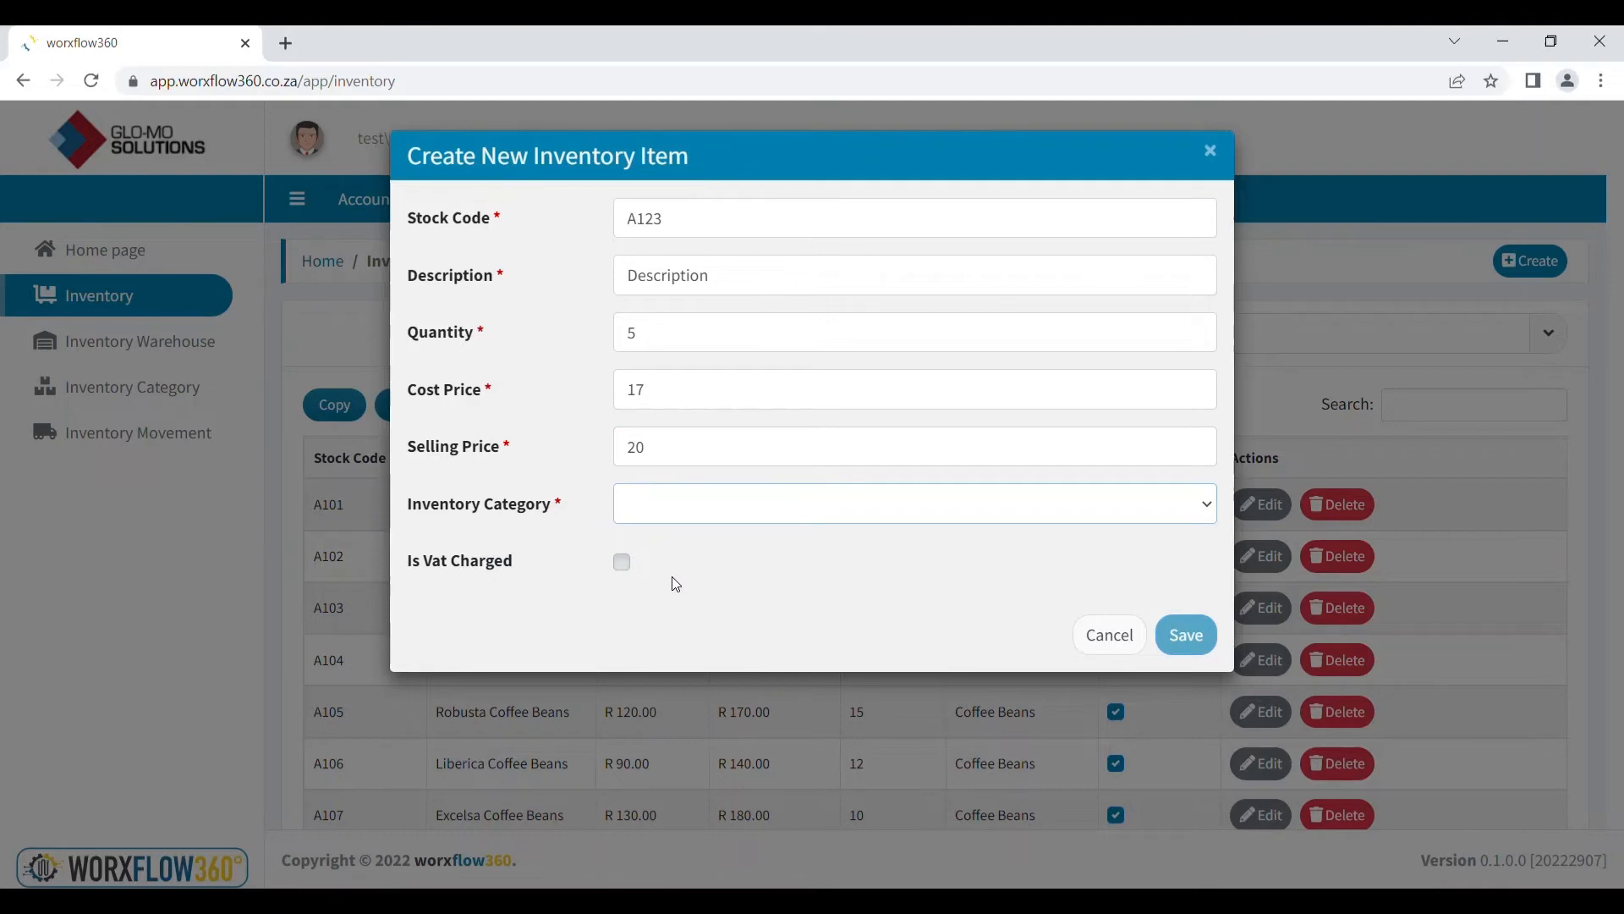
key("t")
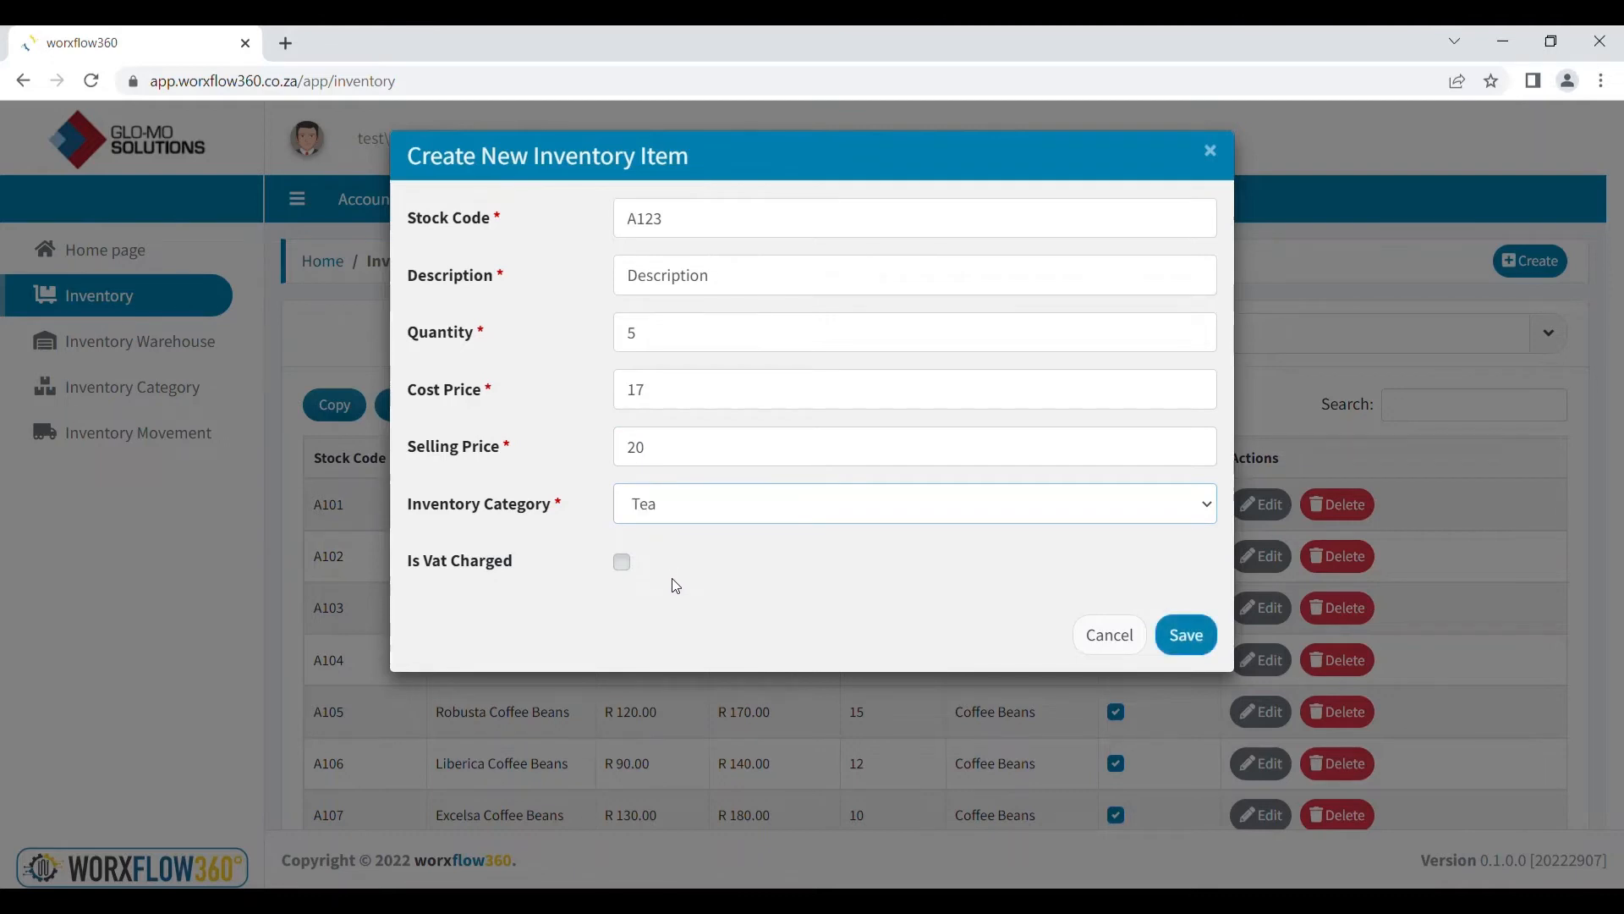
left_click(622, 563)
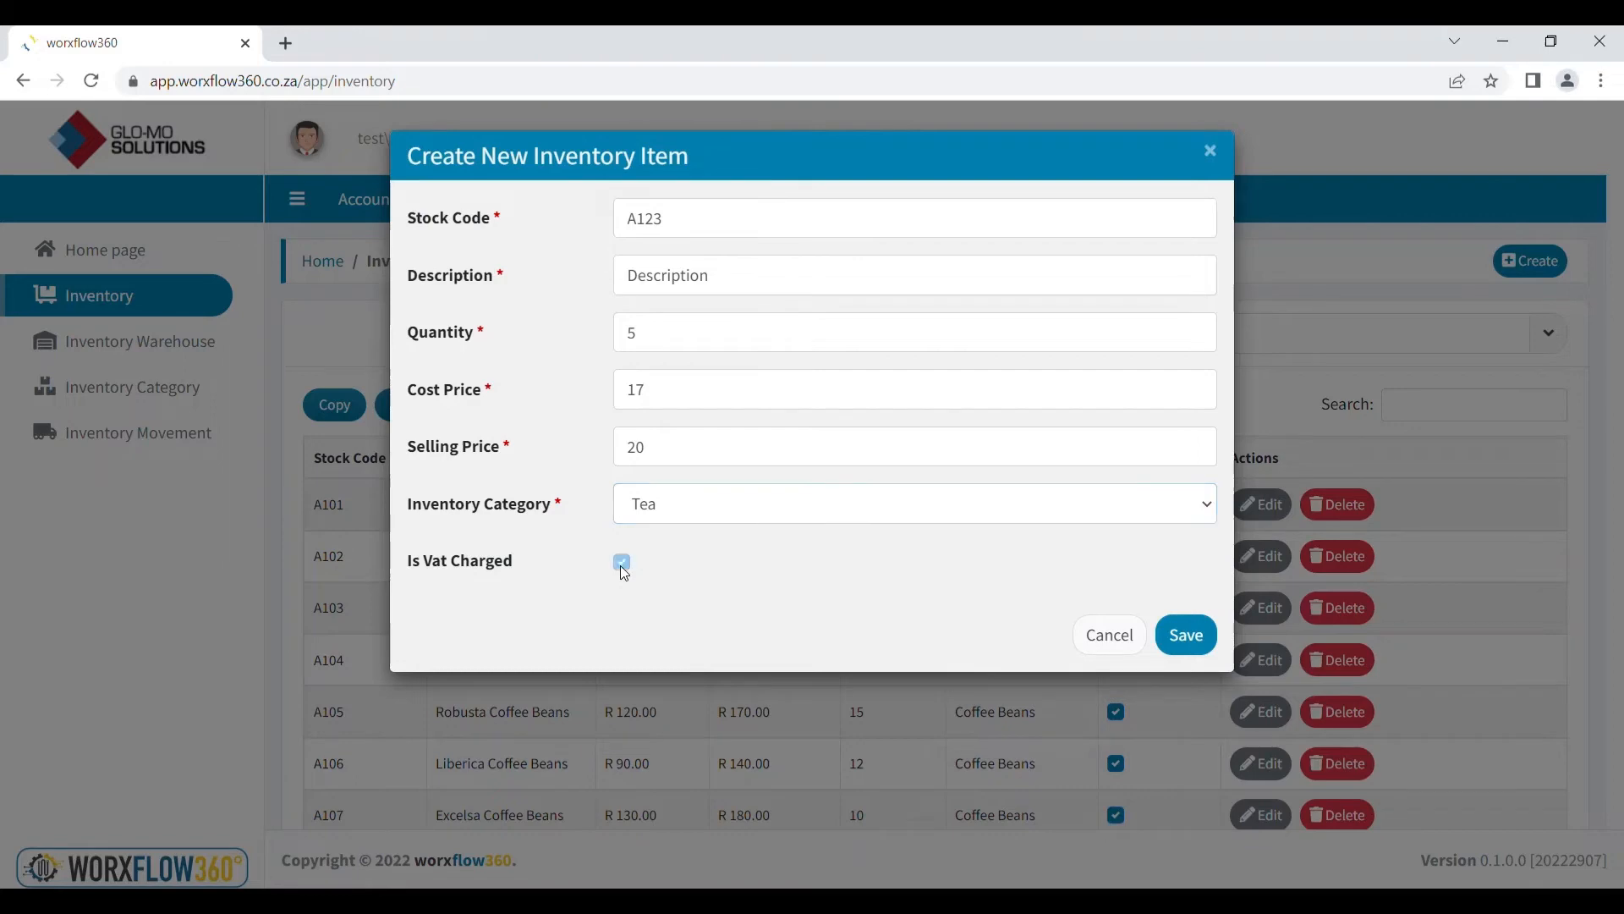
left_click(1191, 651)
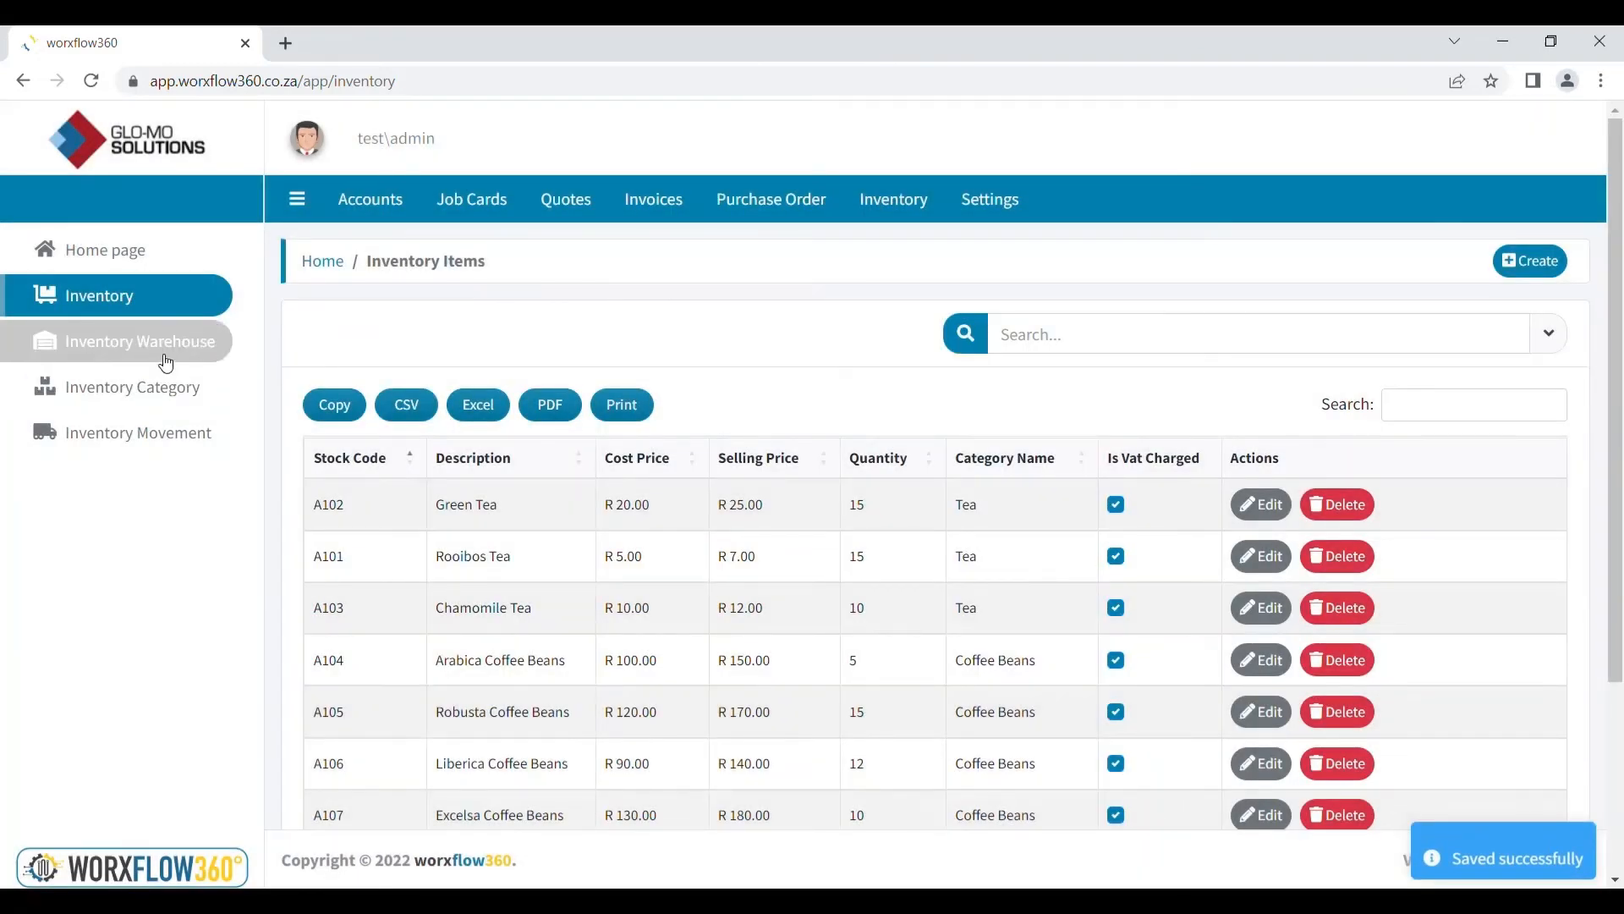
left_click(175, 349)
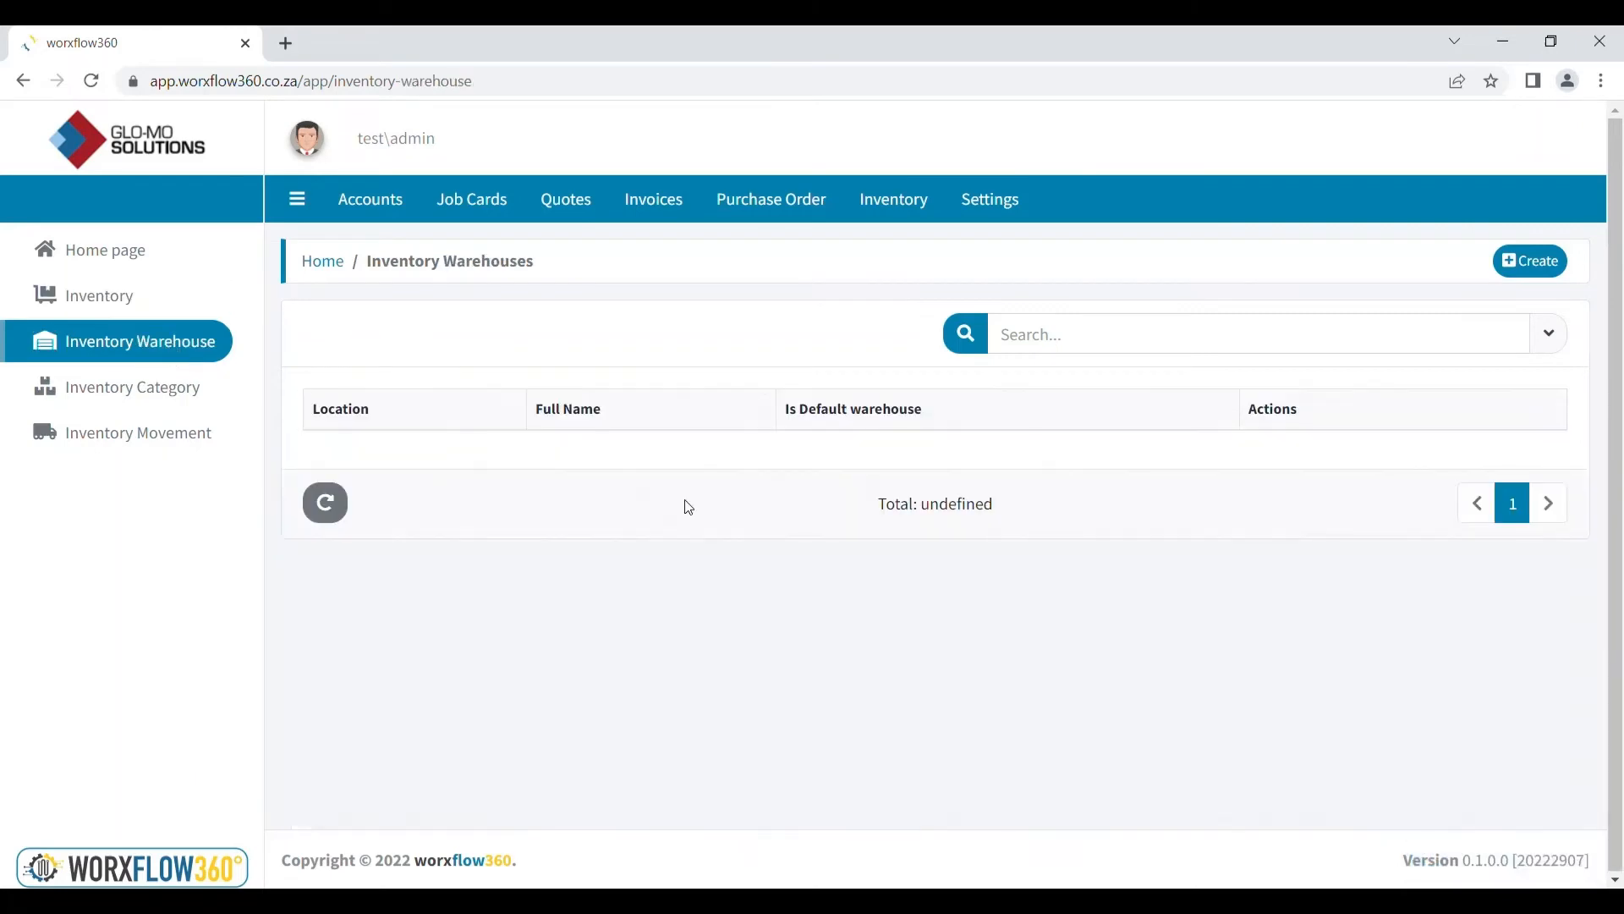
Create a default warehouse at location Pretoria with description 'Description', assigned to a user
left_click(1550, 265)
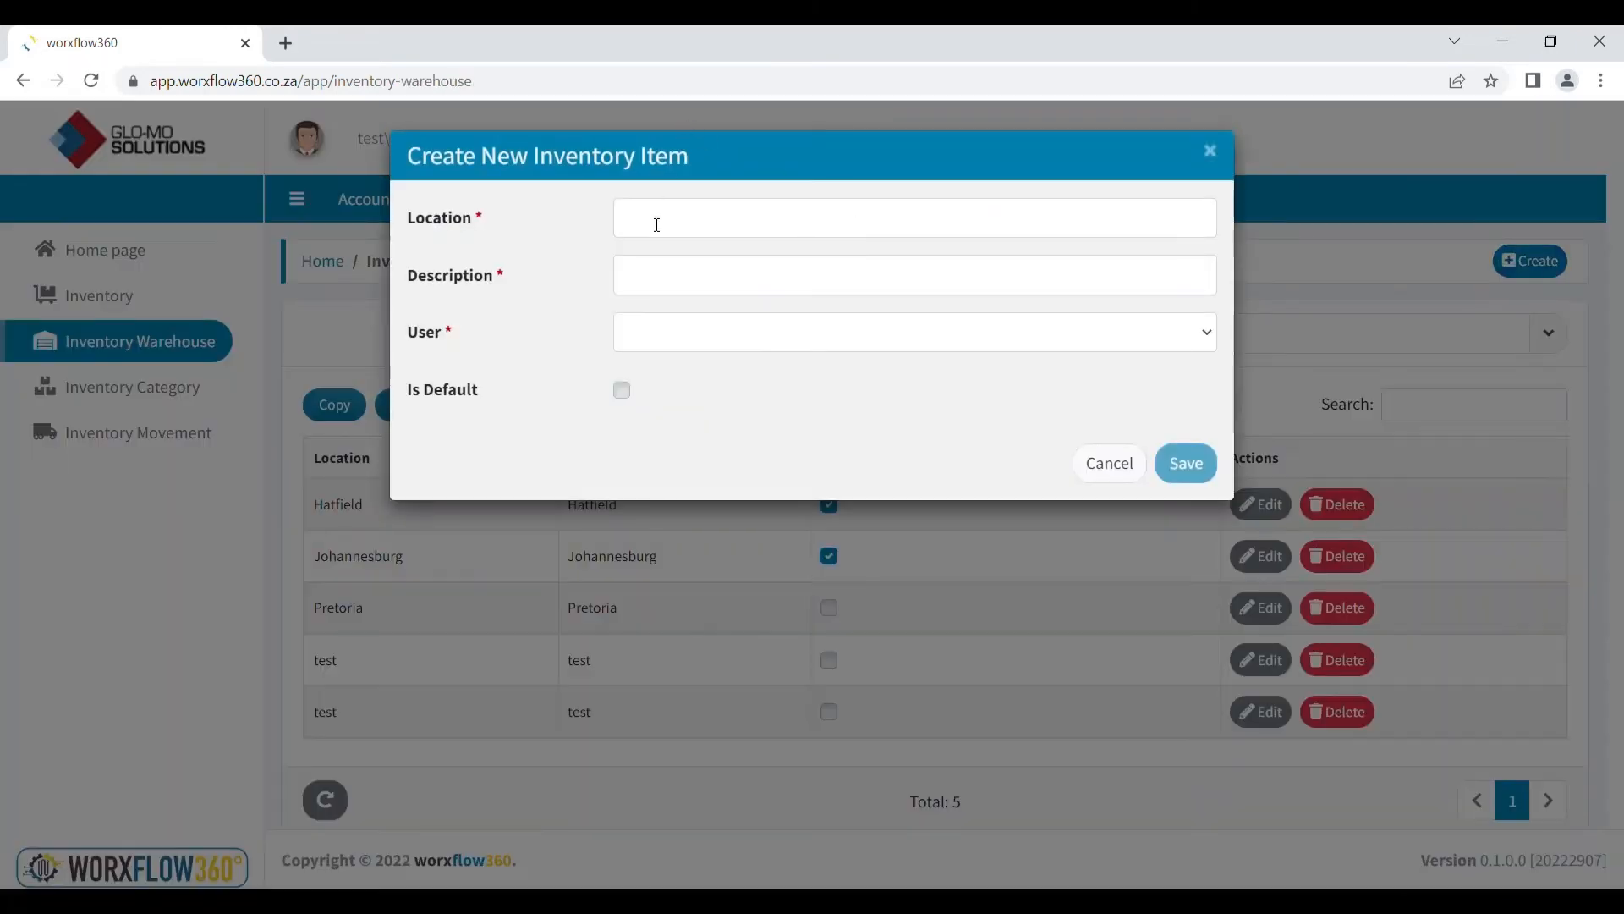
left_click(657, 224)
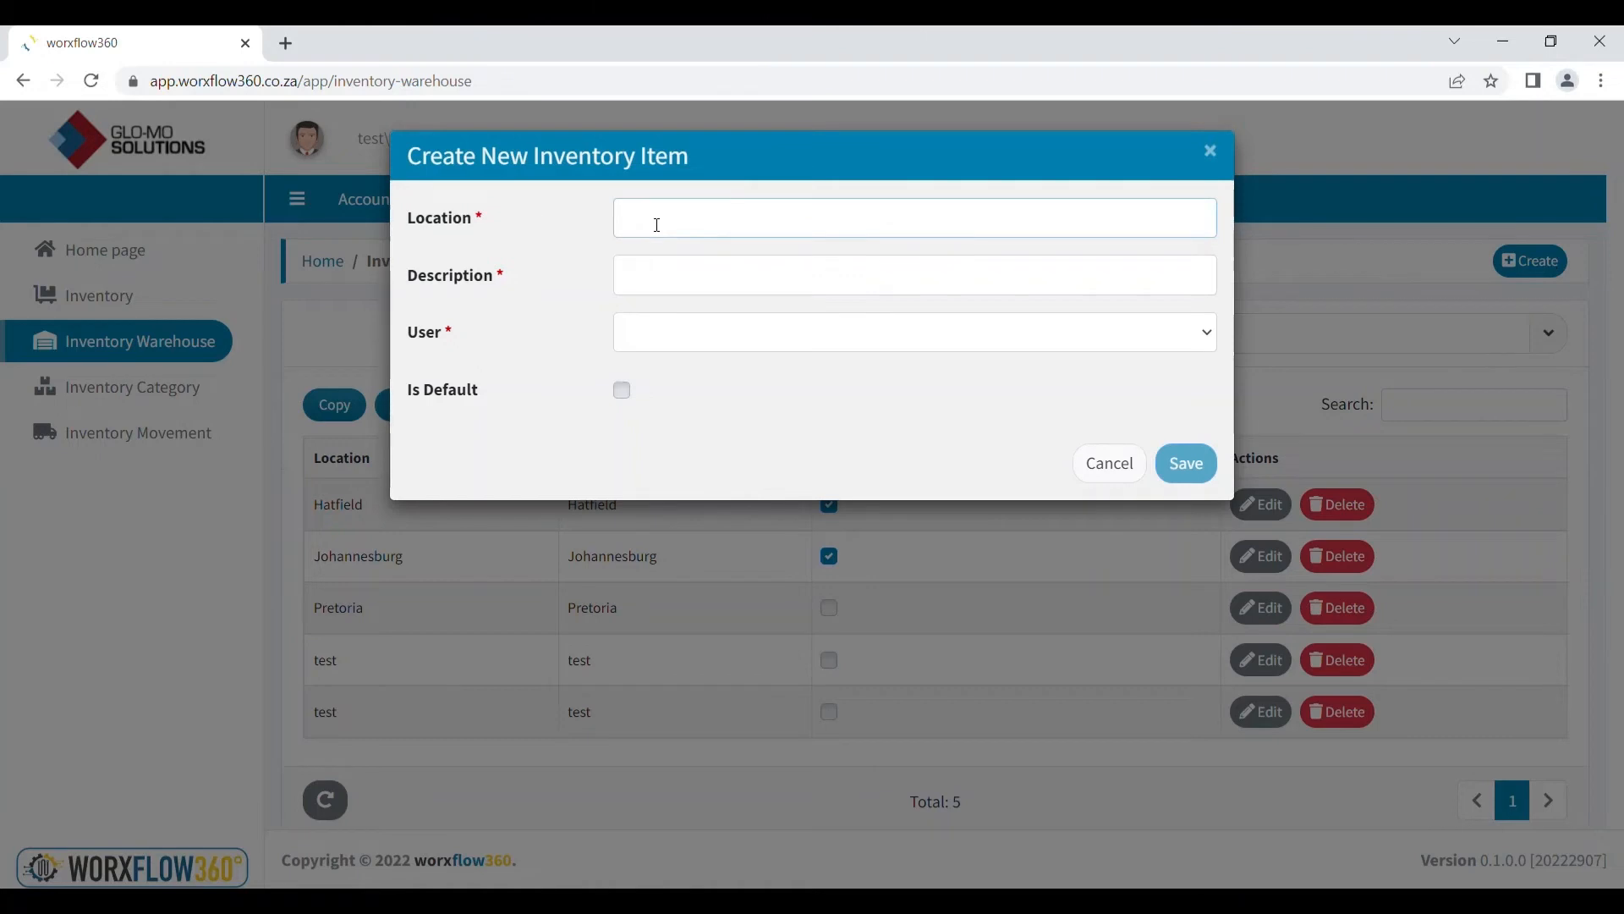
type("Pretoria")
left_click(669, 298)
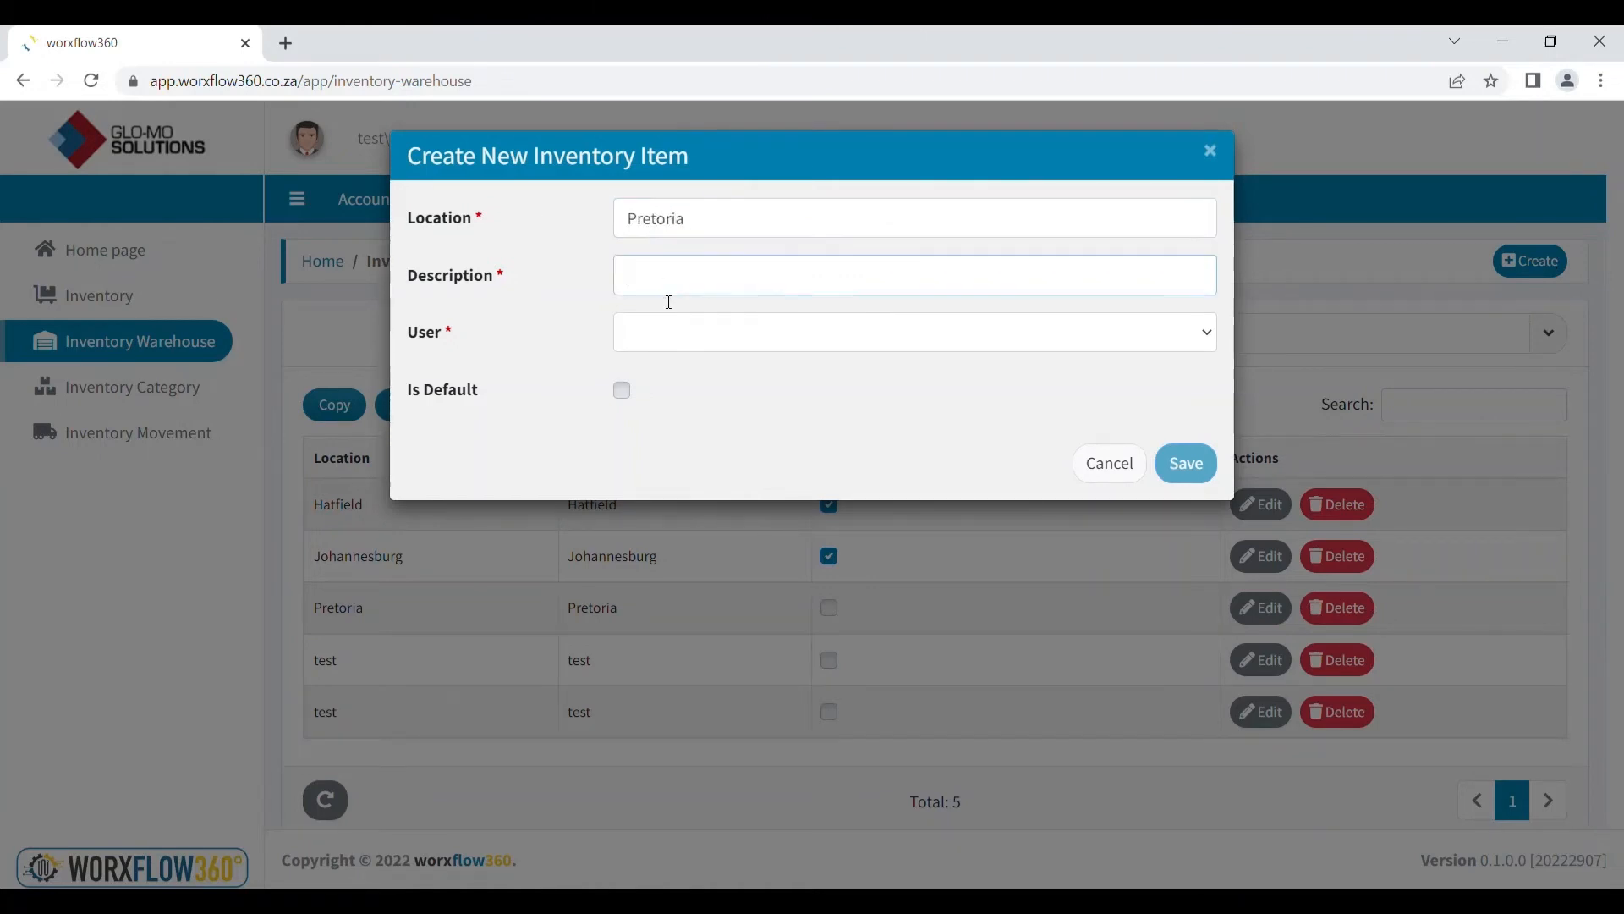
type("Description")
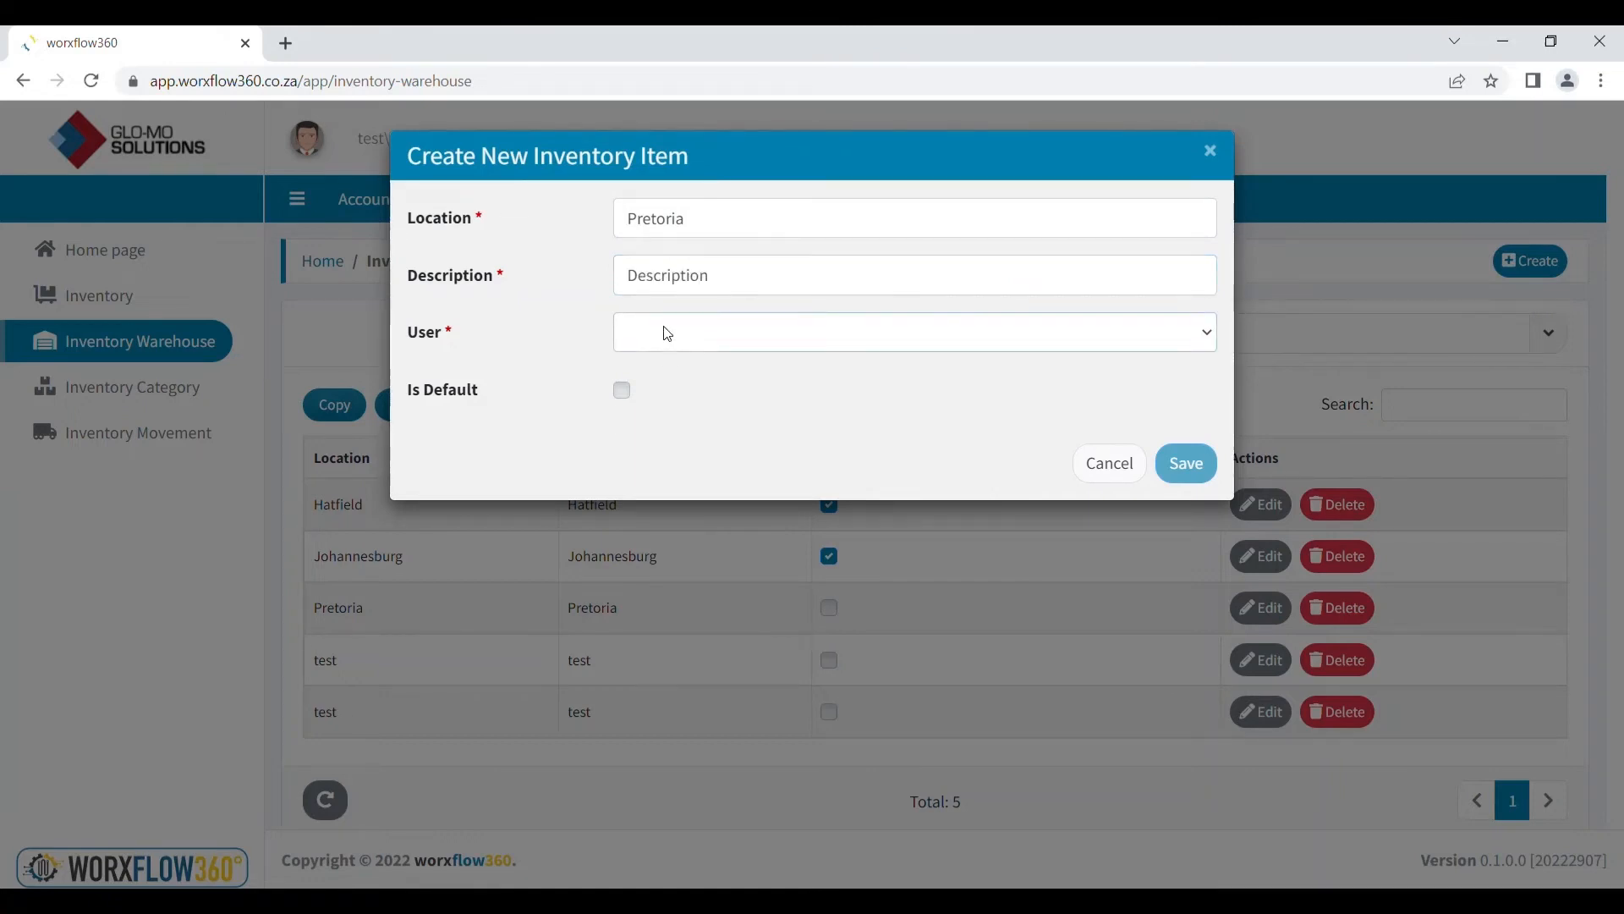
left_click(670, 427)
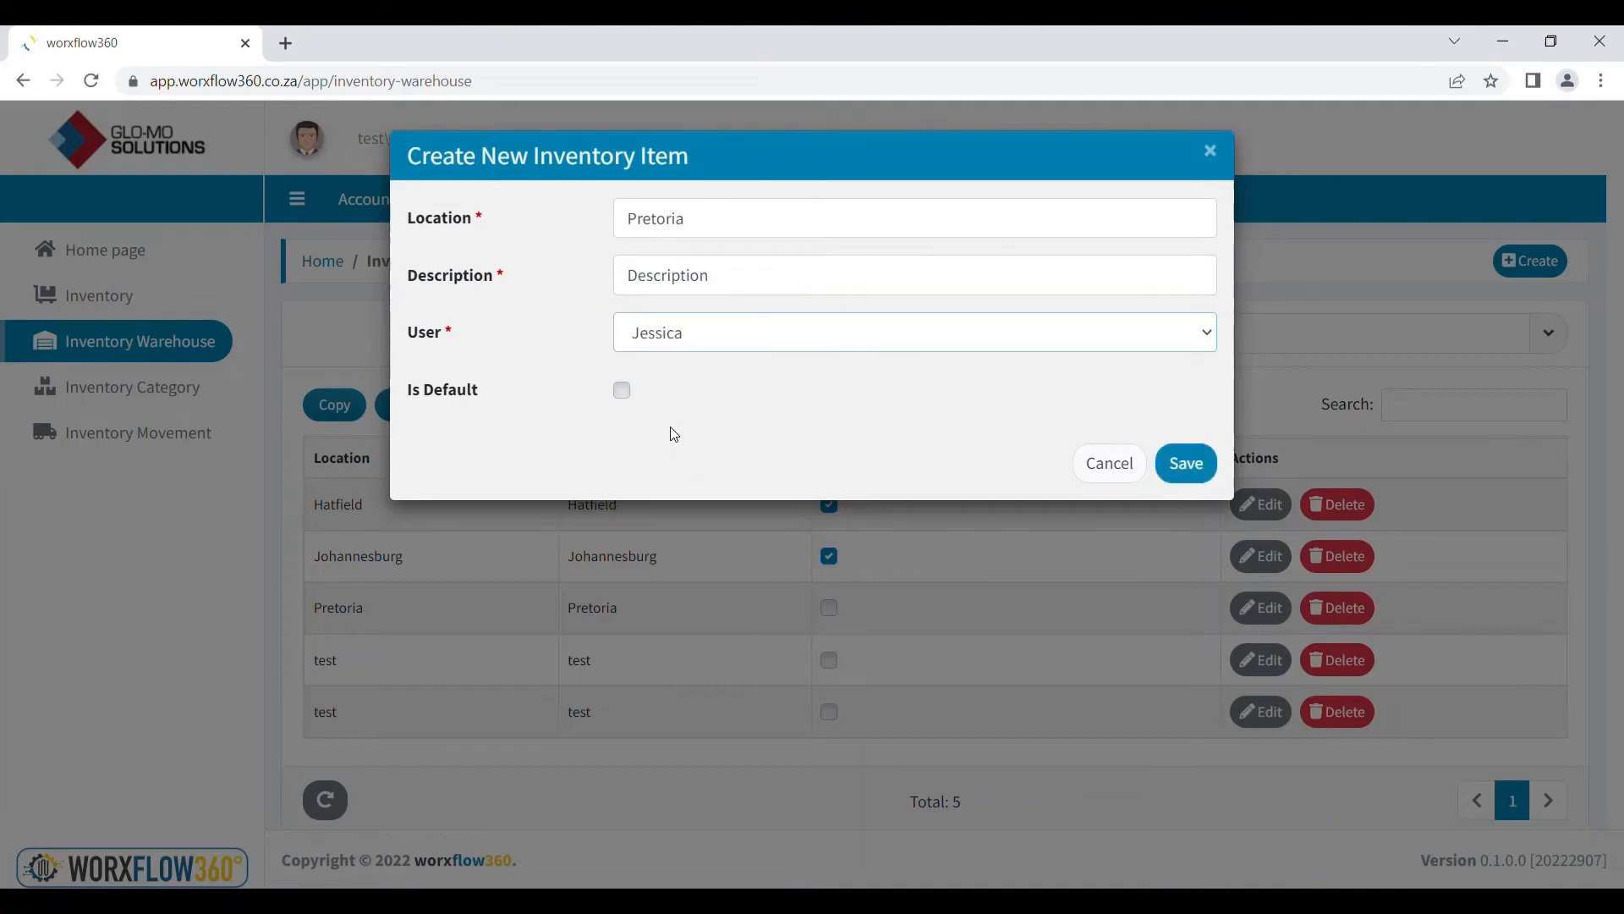
left_click(626, 390)
left_click(1192, 476)
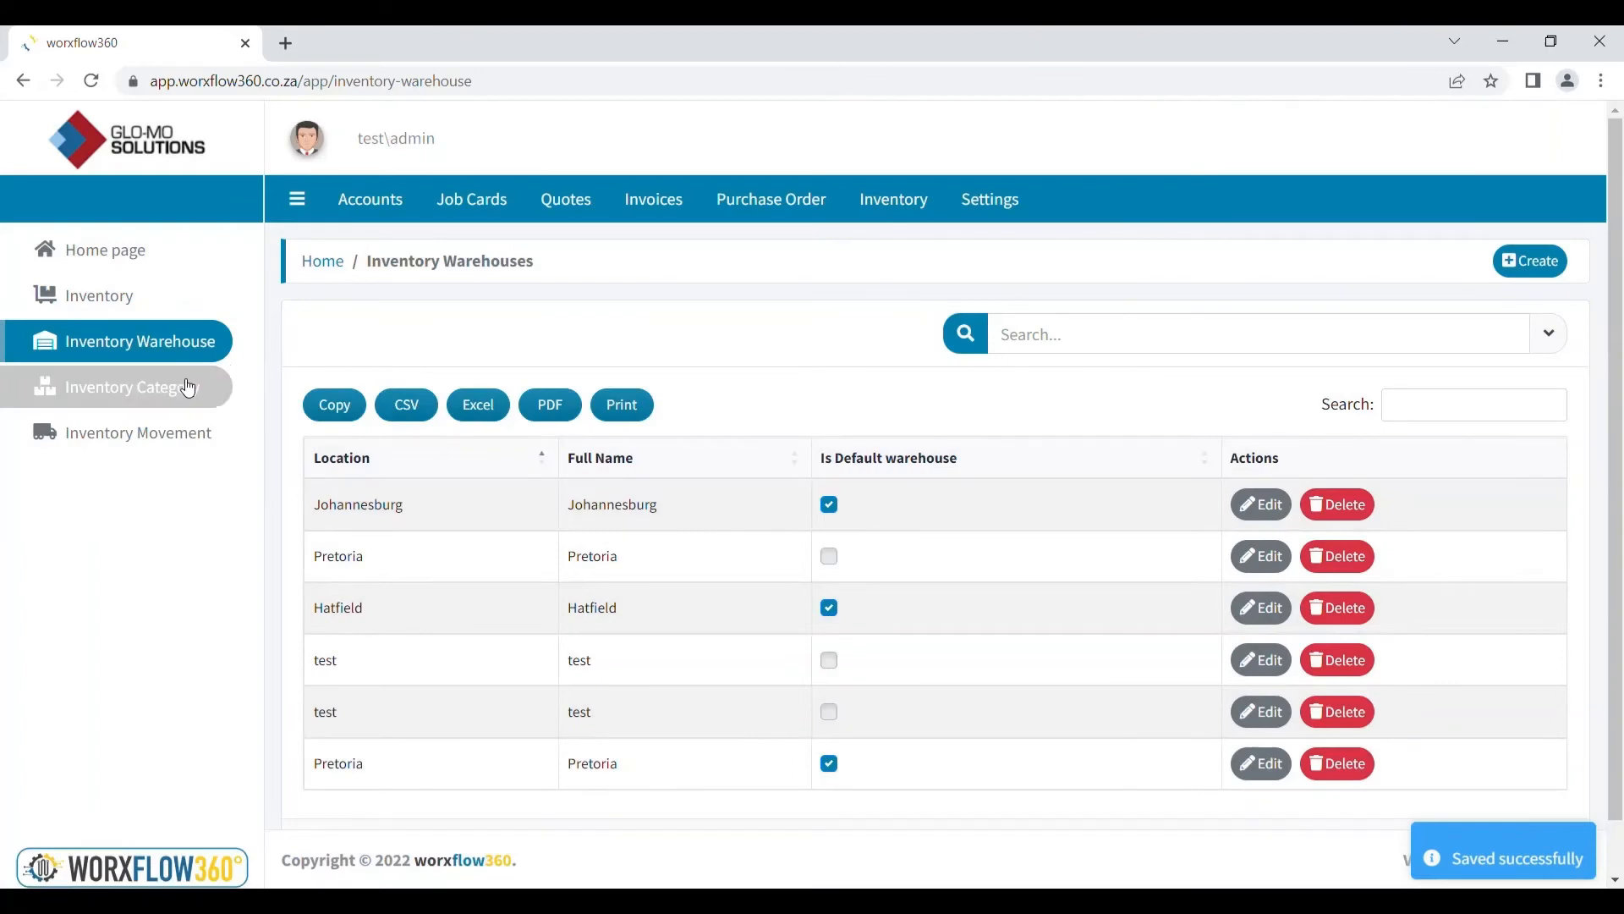
Add an inventory category named 'Name' and save it
left_click(188, 388)
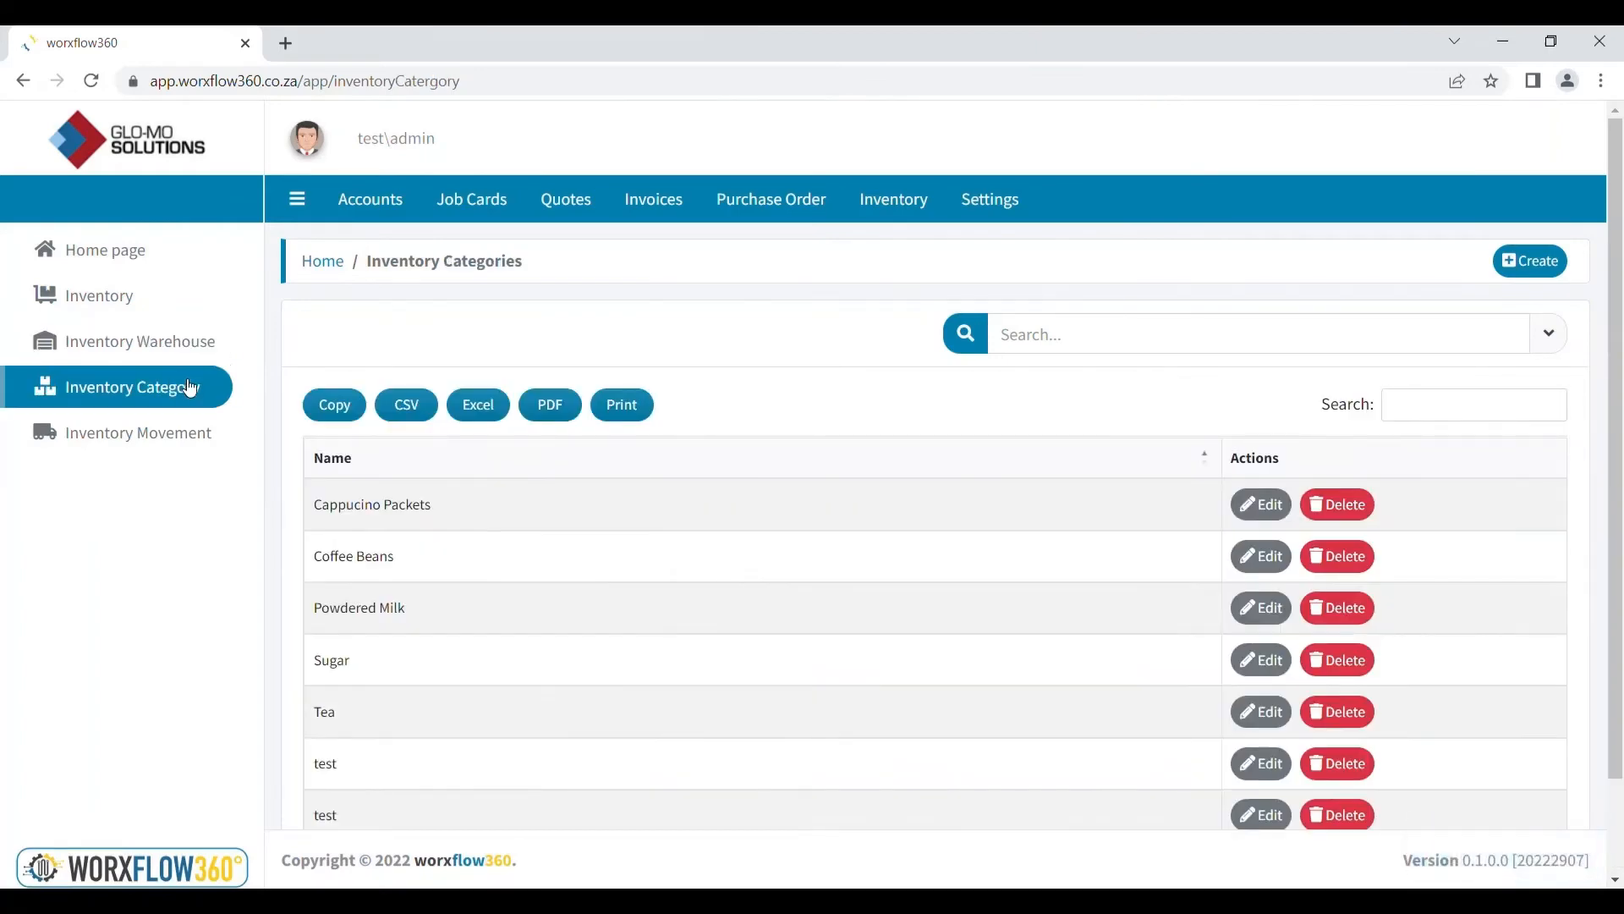
scroll(526, 528, "down", 1)
scroll(526, 528, "up", 1)
left_click(1543, 269)
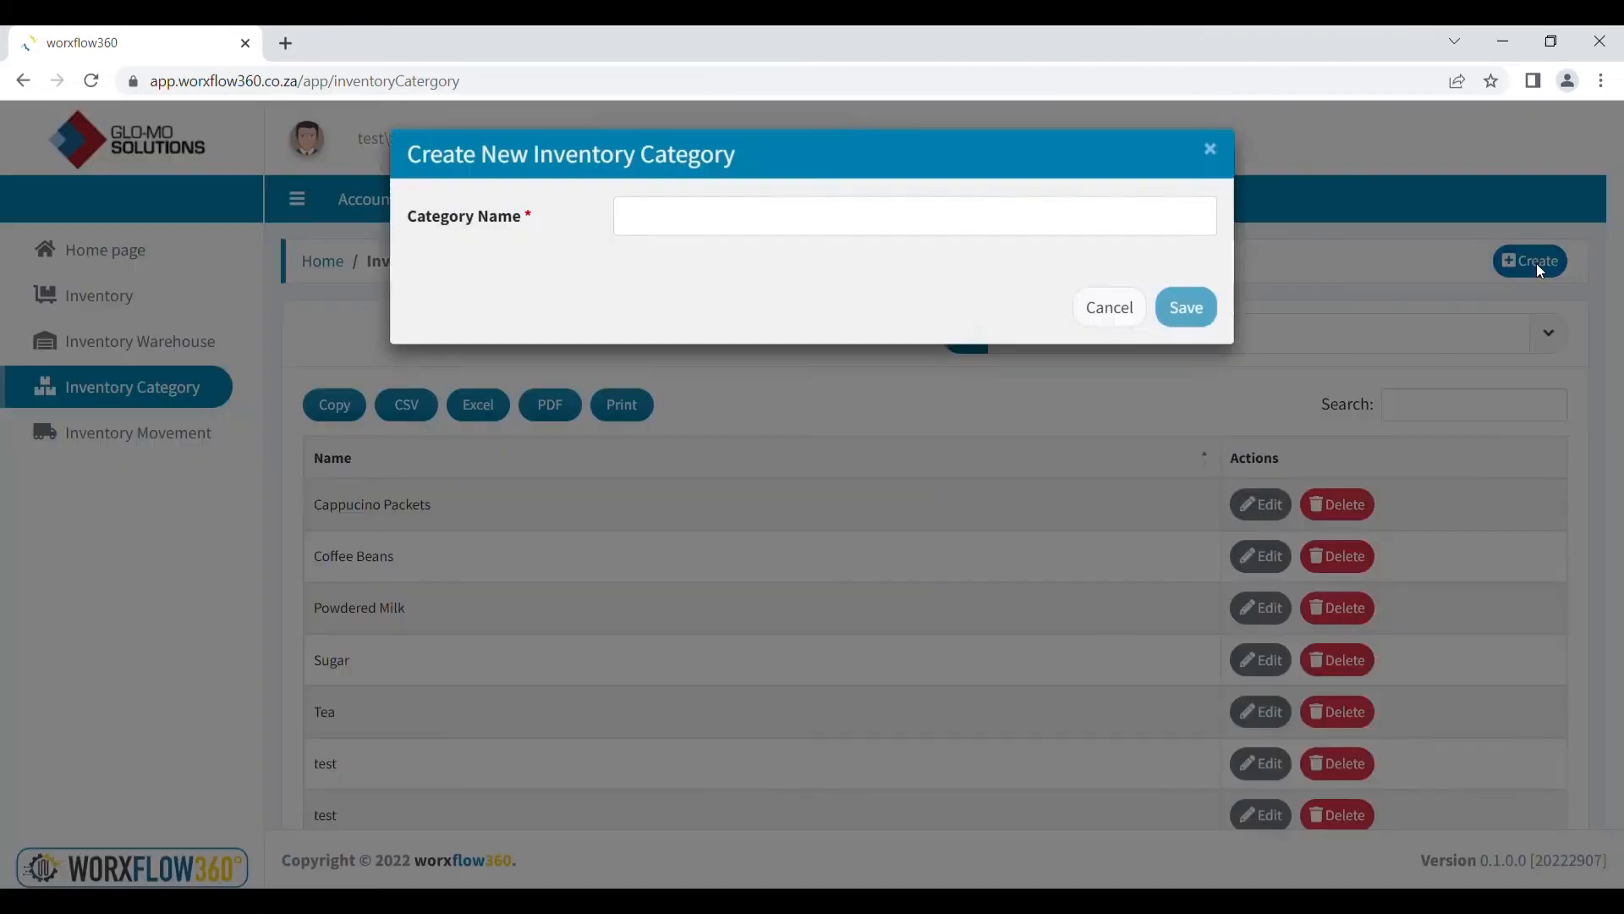
left_click(742, 220)
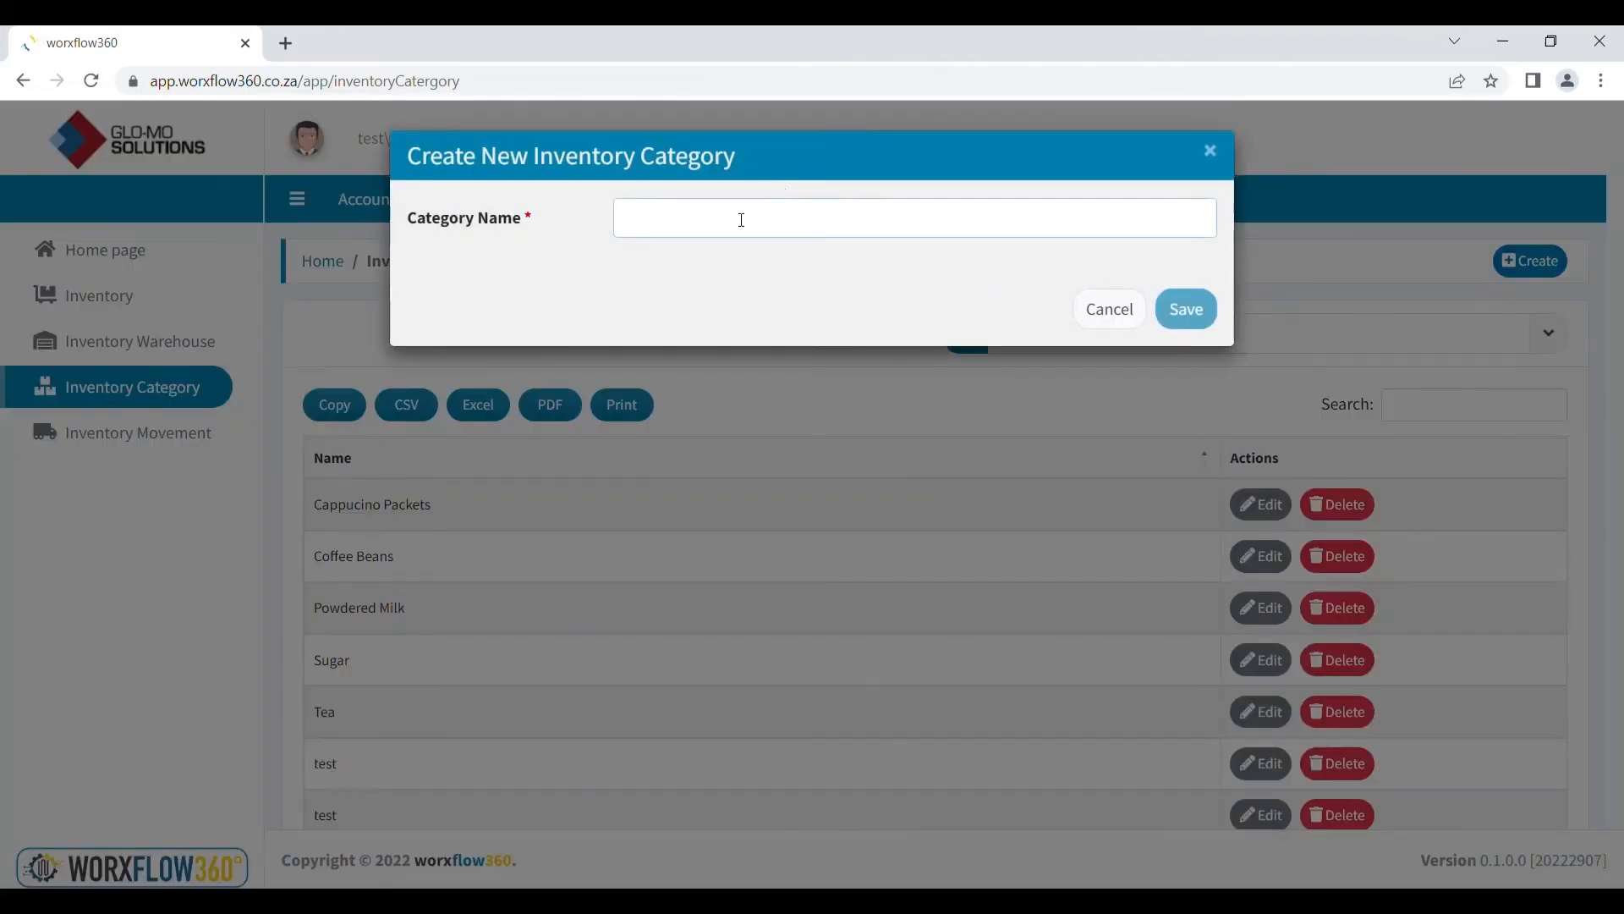
type("Name")
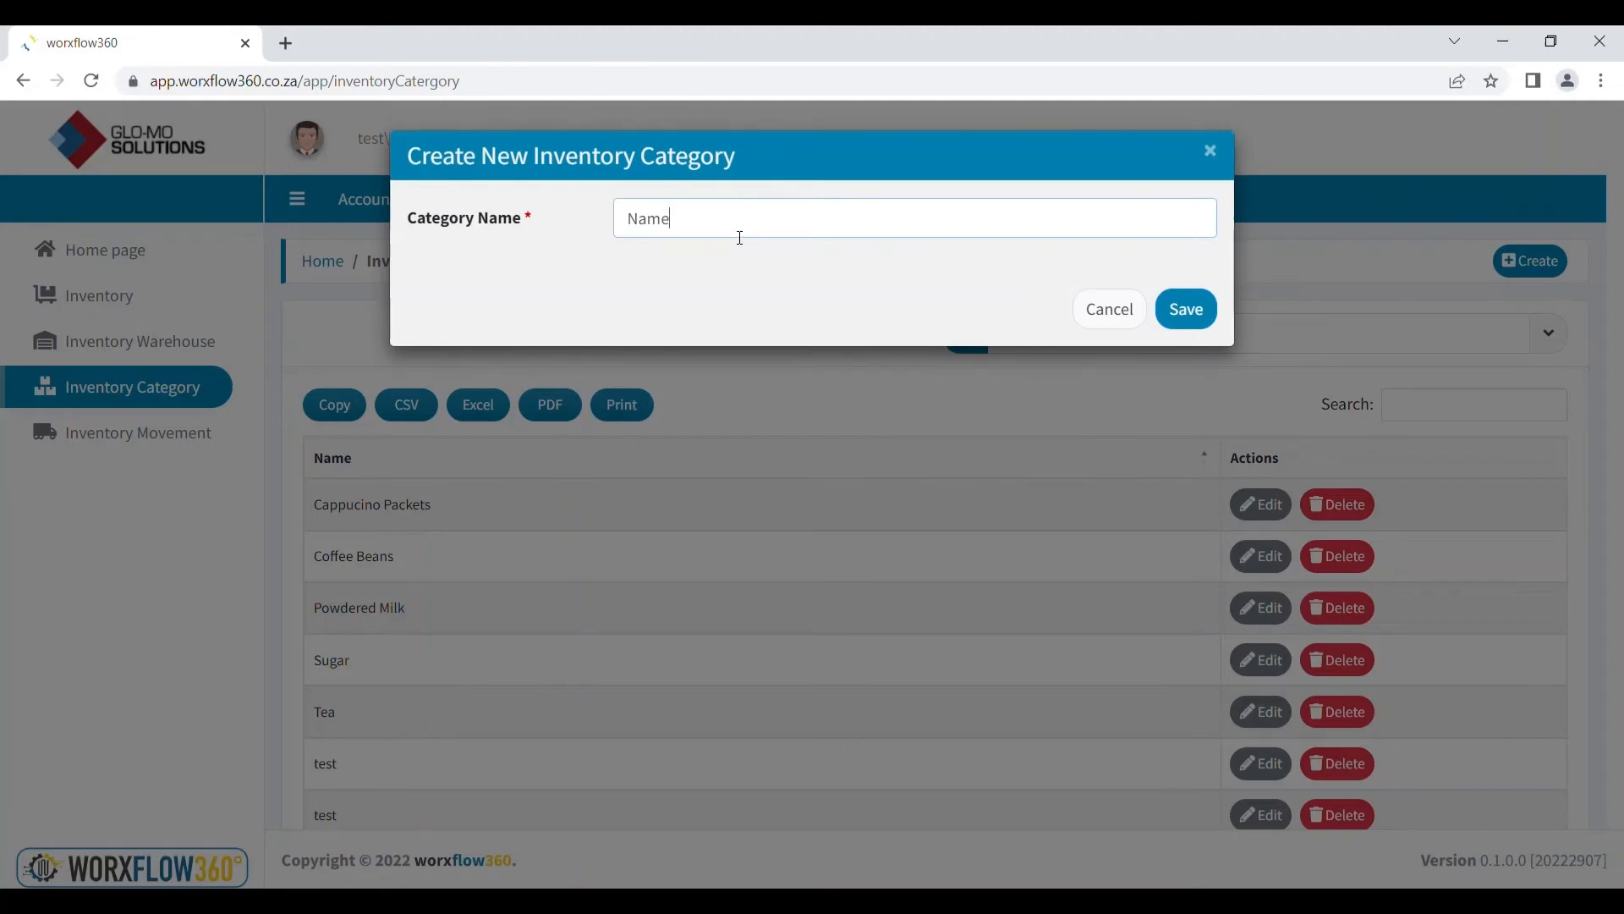
left_click(1197, 309)
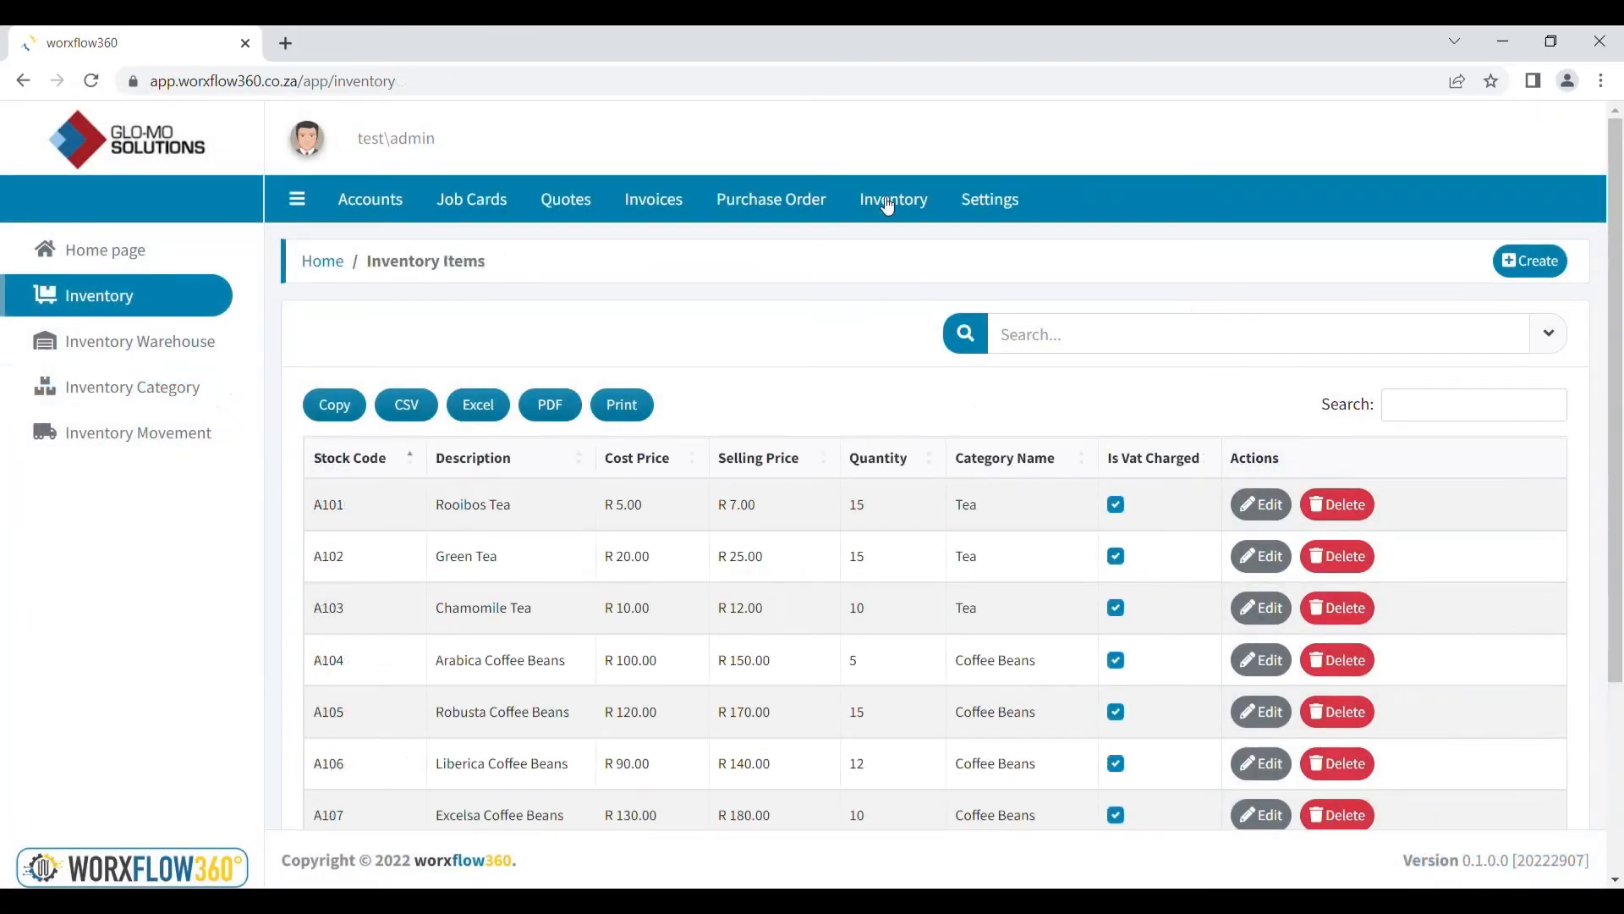
Open the test company's details for editing from the companies list
left_click(1010, 203)
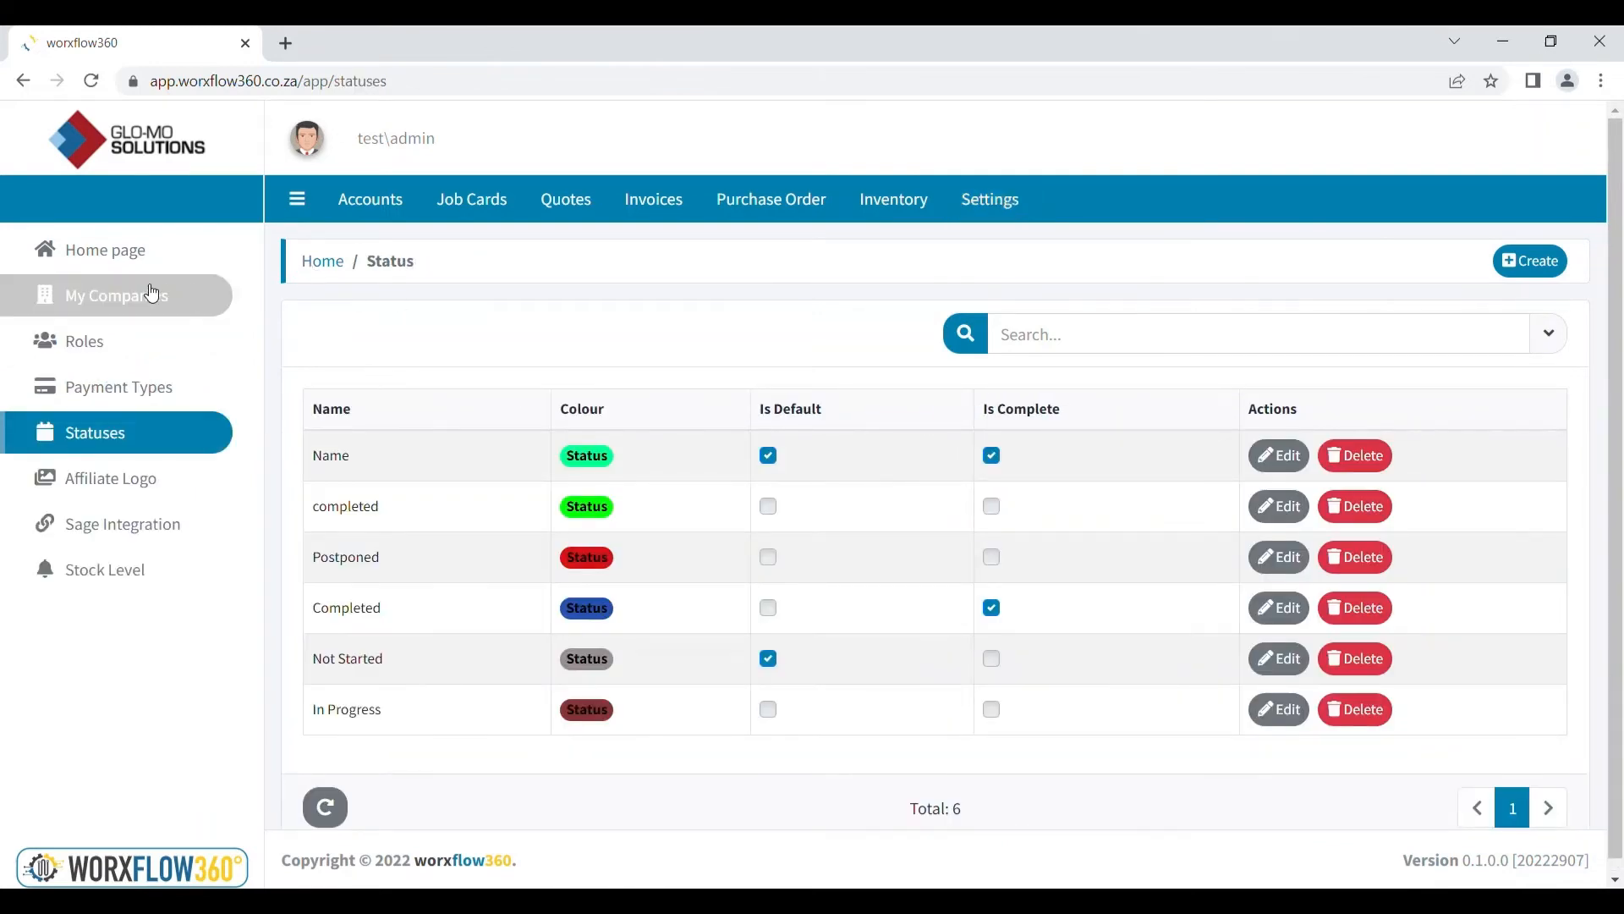
left_click(152, 293)
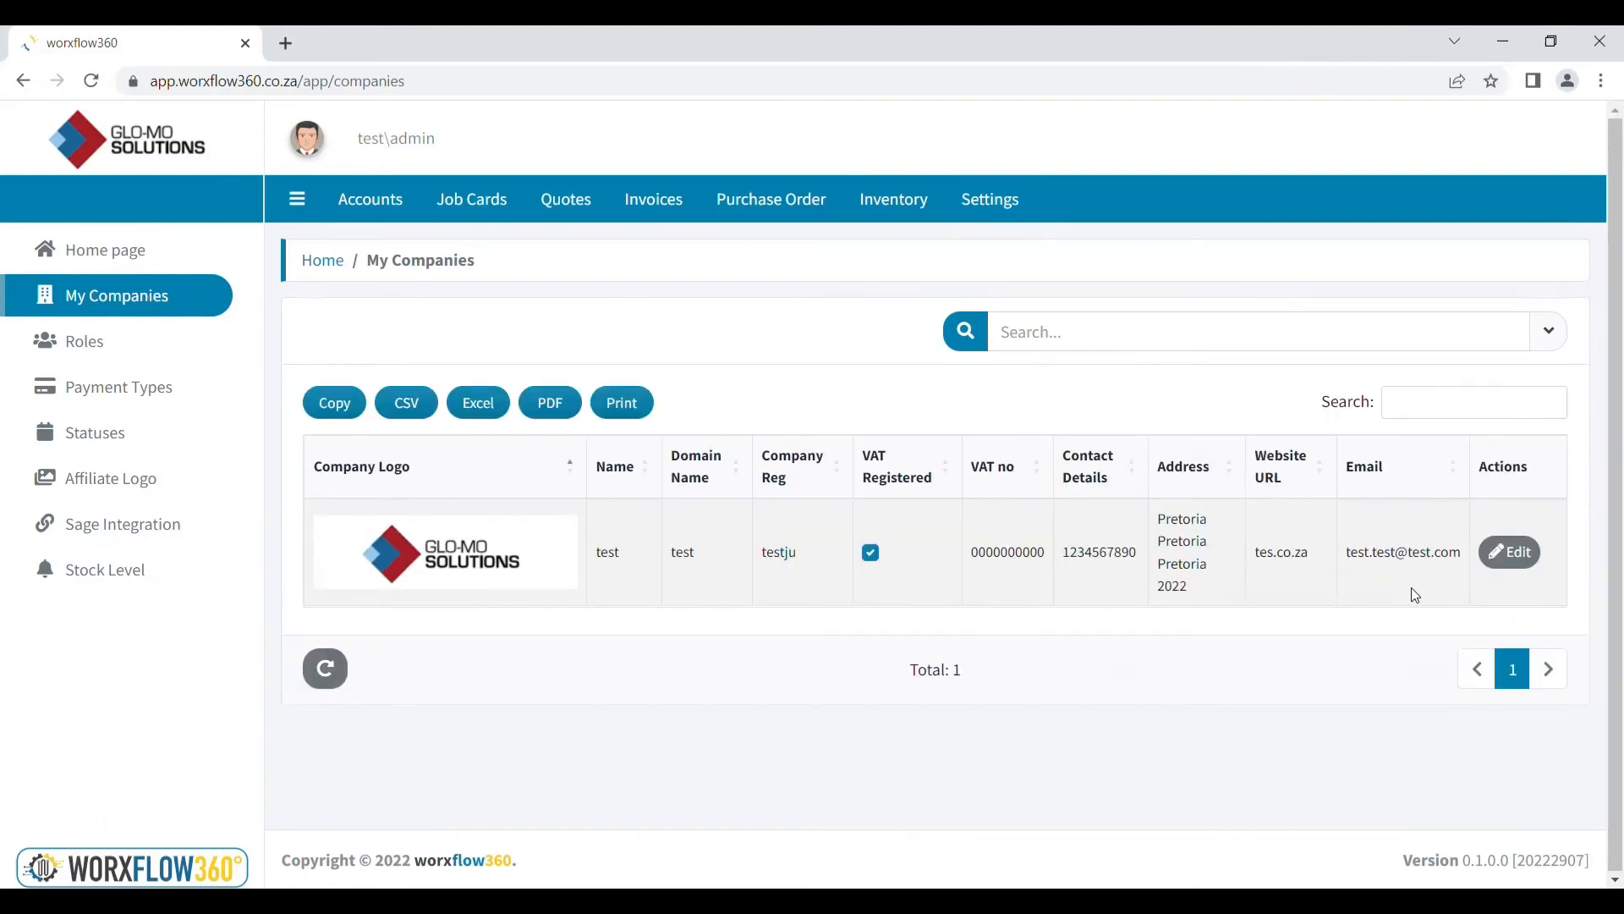
left_click(1511, 554)
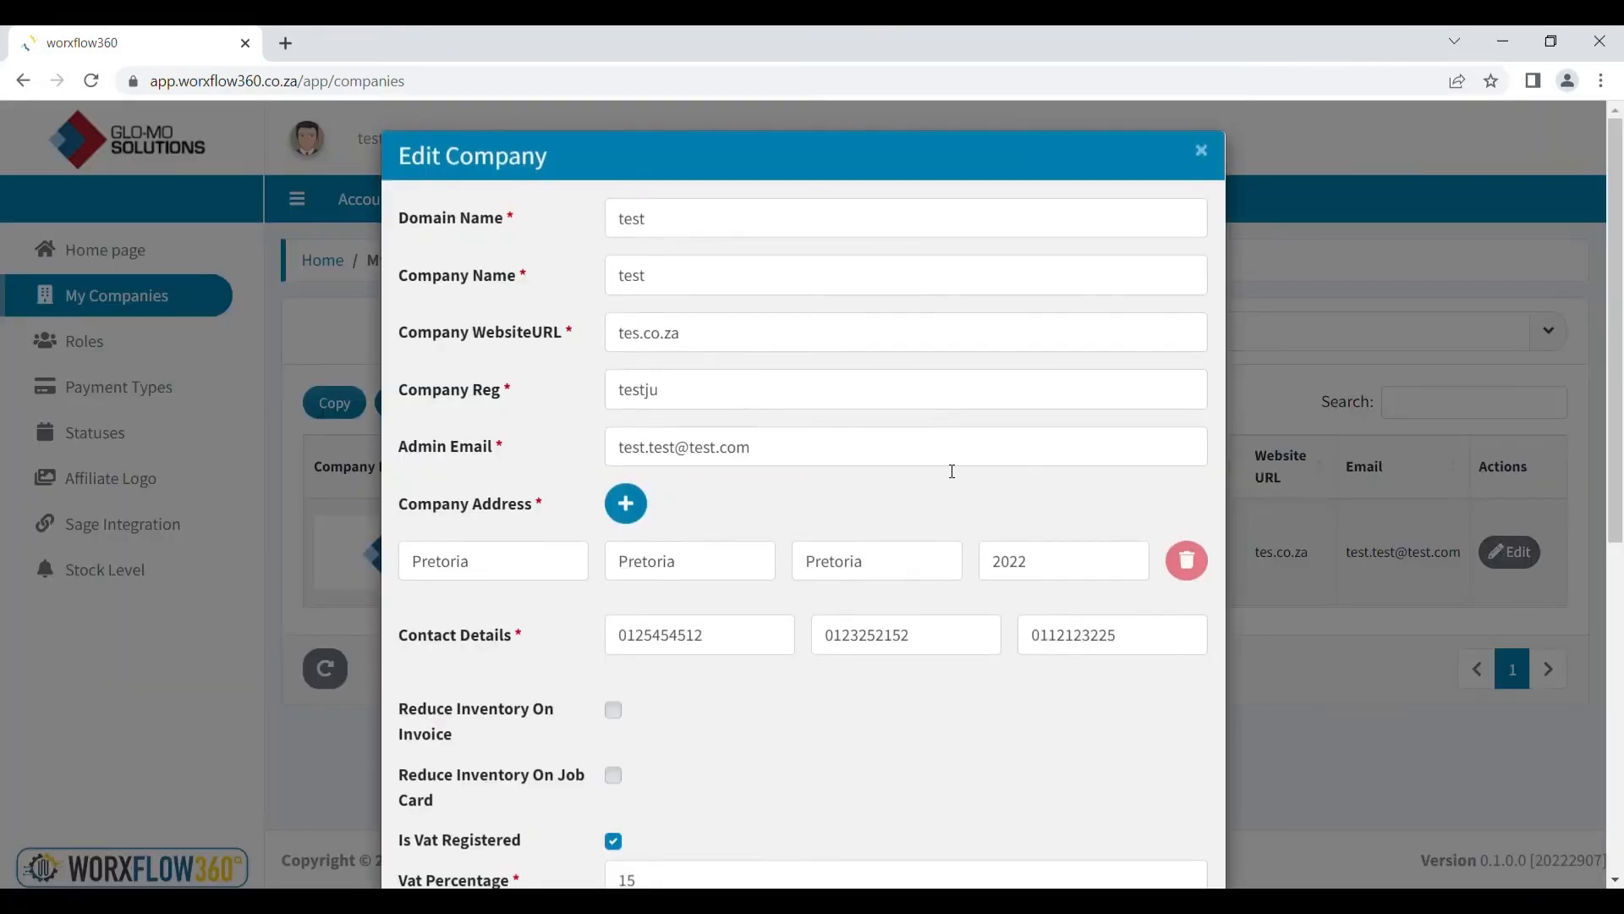
scroll(950, 472, "down", 2)
scroll(949, 471, "down", 2)
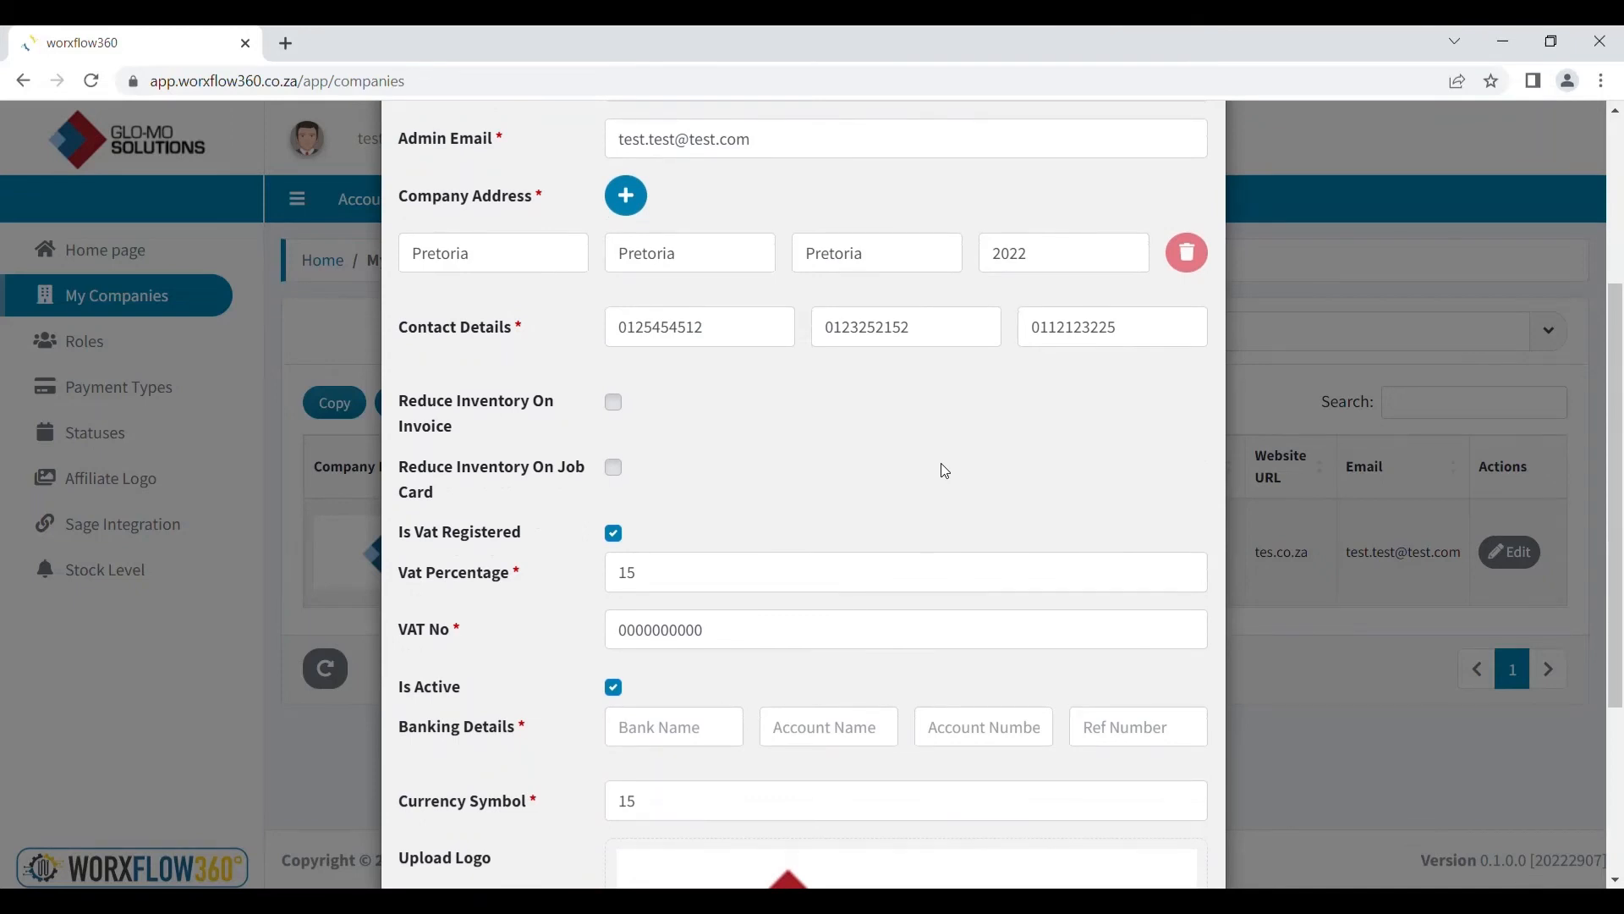
scroll(942, 465, "down", 2)
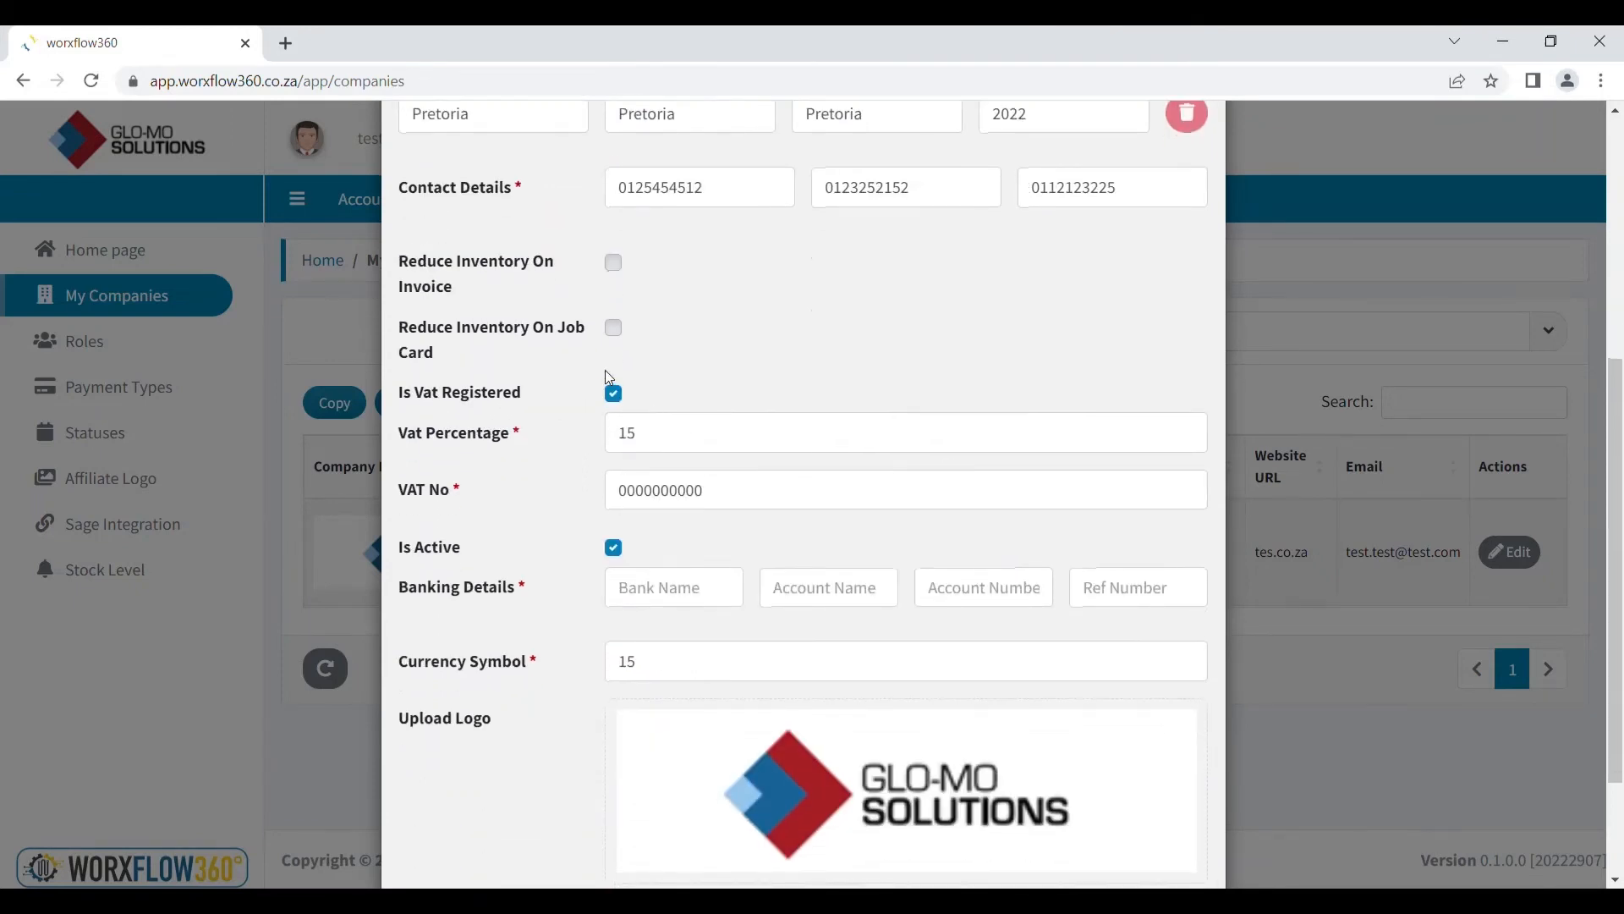
Leave inventory reduction on invoices and job cards off, keeping VAT registered at 15%
left_click(615, 265)
left_click(615, 264)
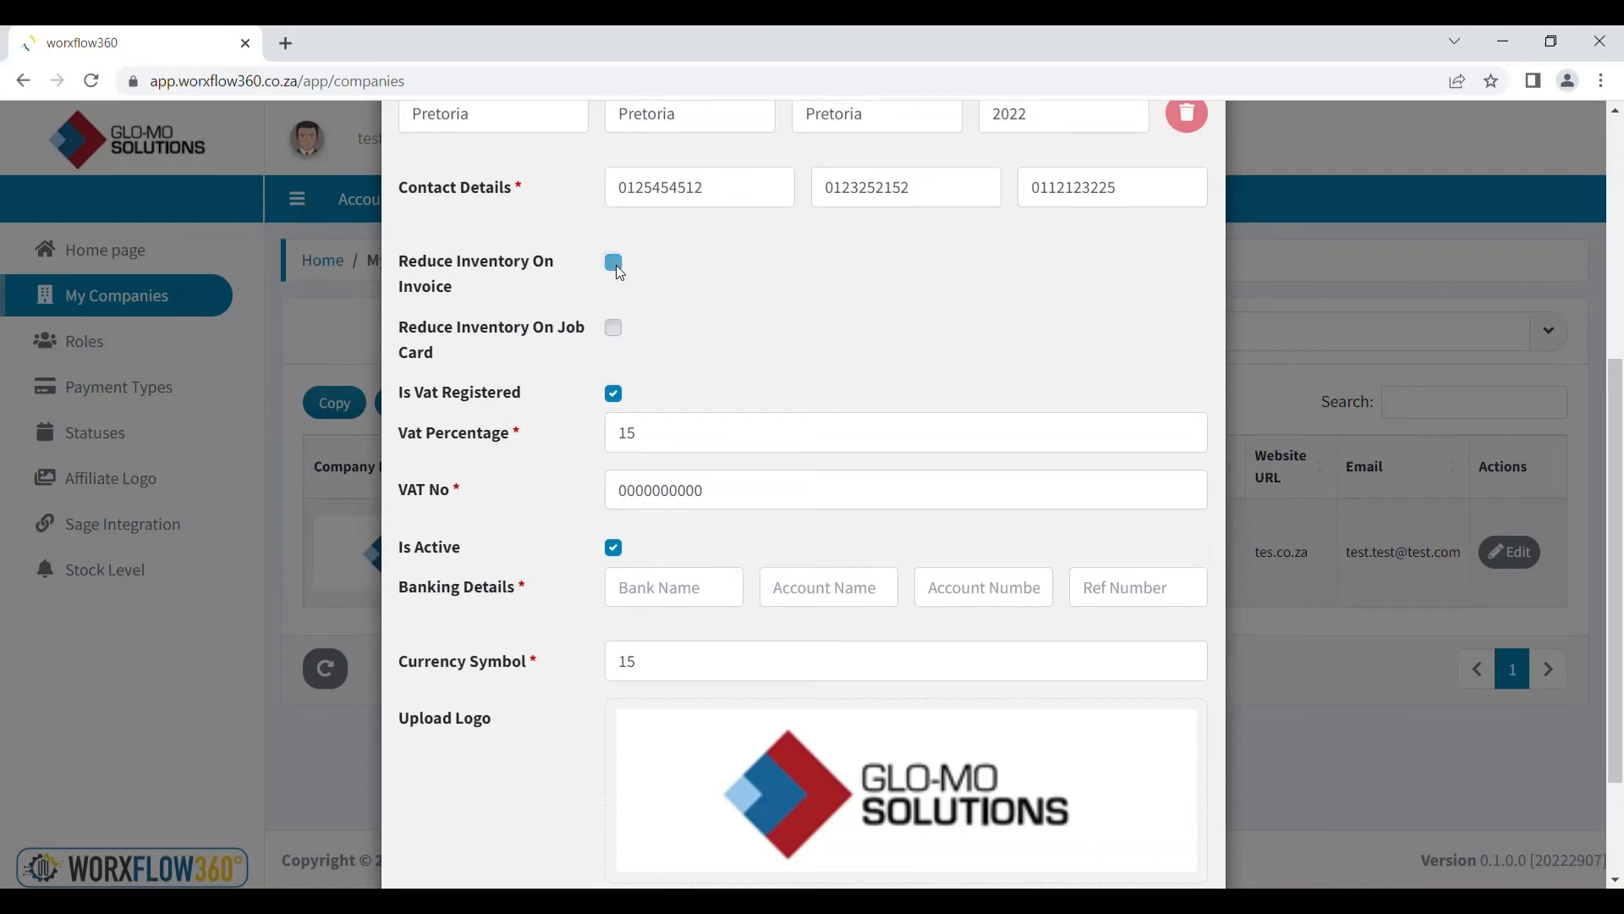
left_click(612, 331)
left_click(612, 331)
left_click(616, 392)
left_click(616, 394)
left_click(671, 446)
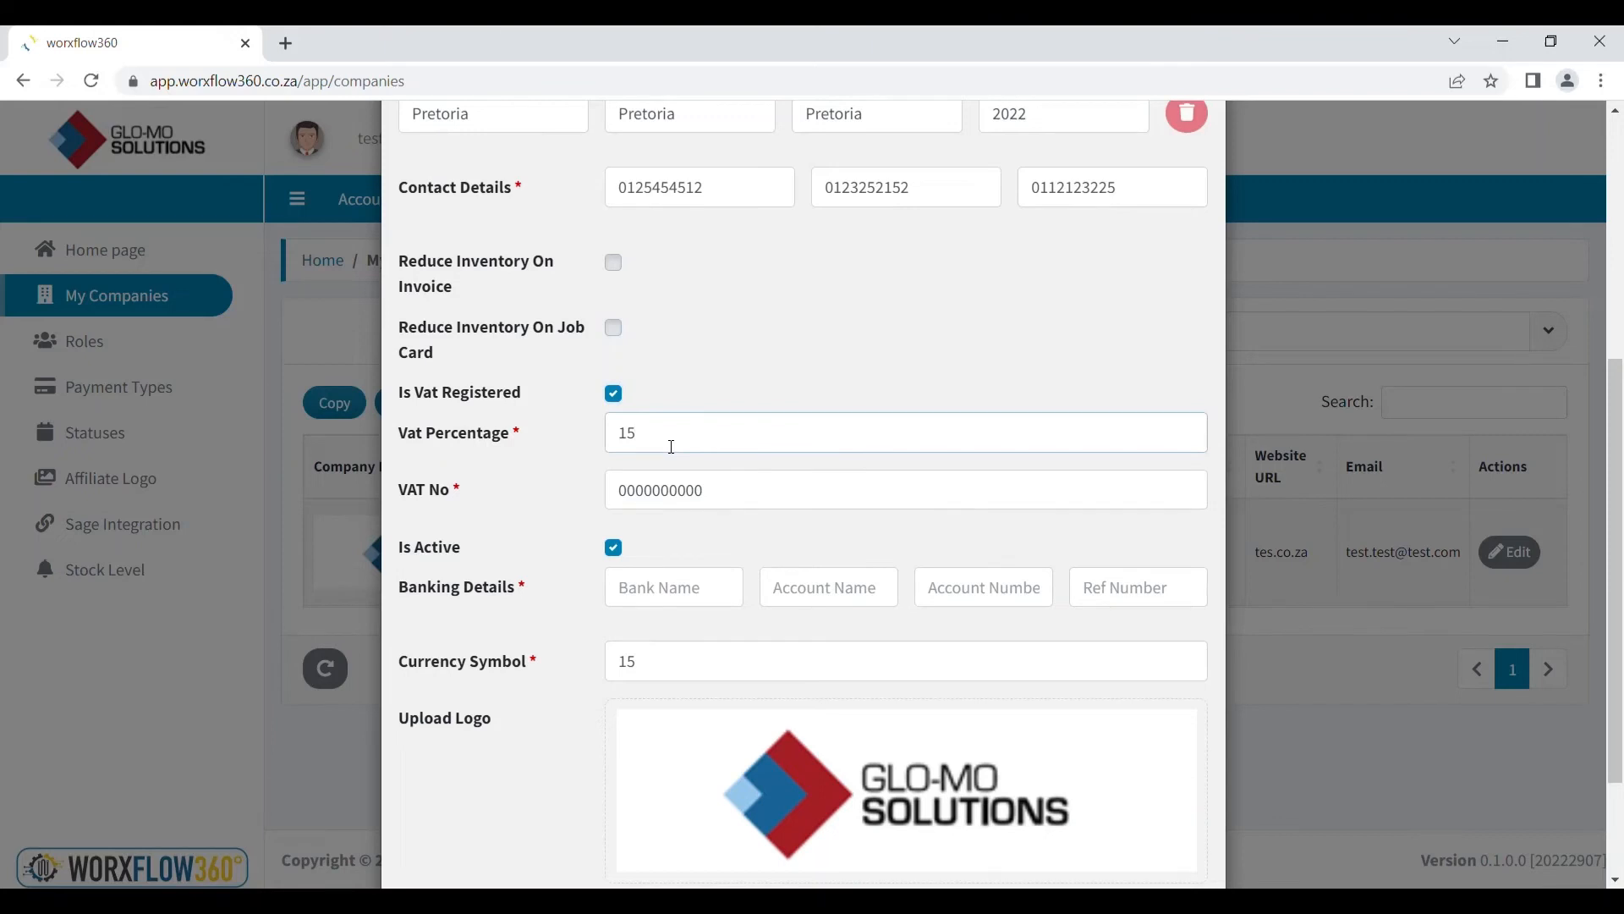
Save the edited company settings
scroll(671, 446, "down", 1)
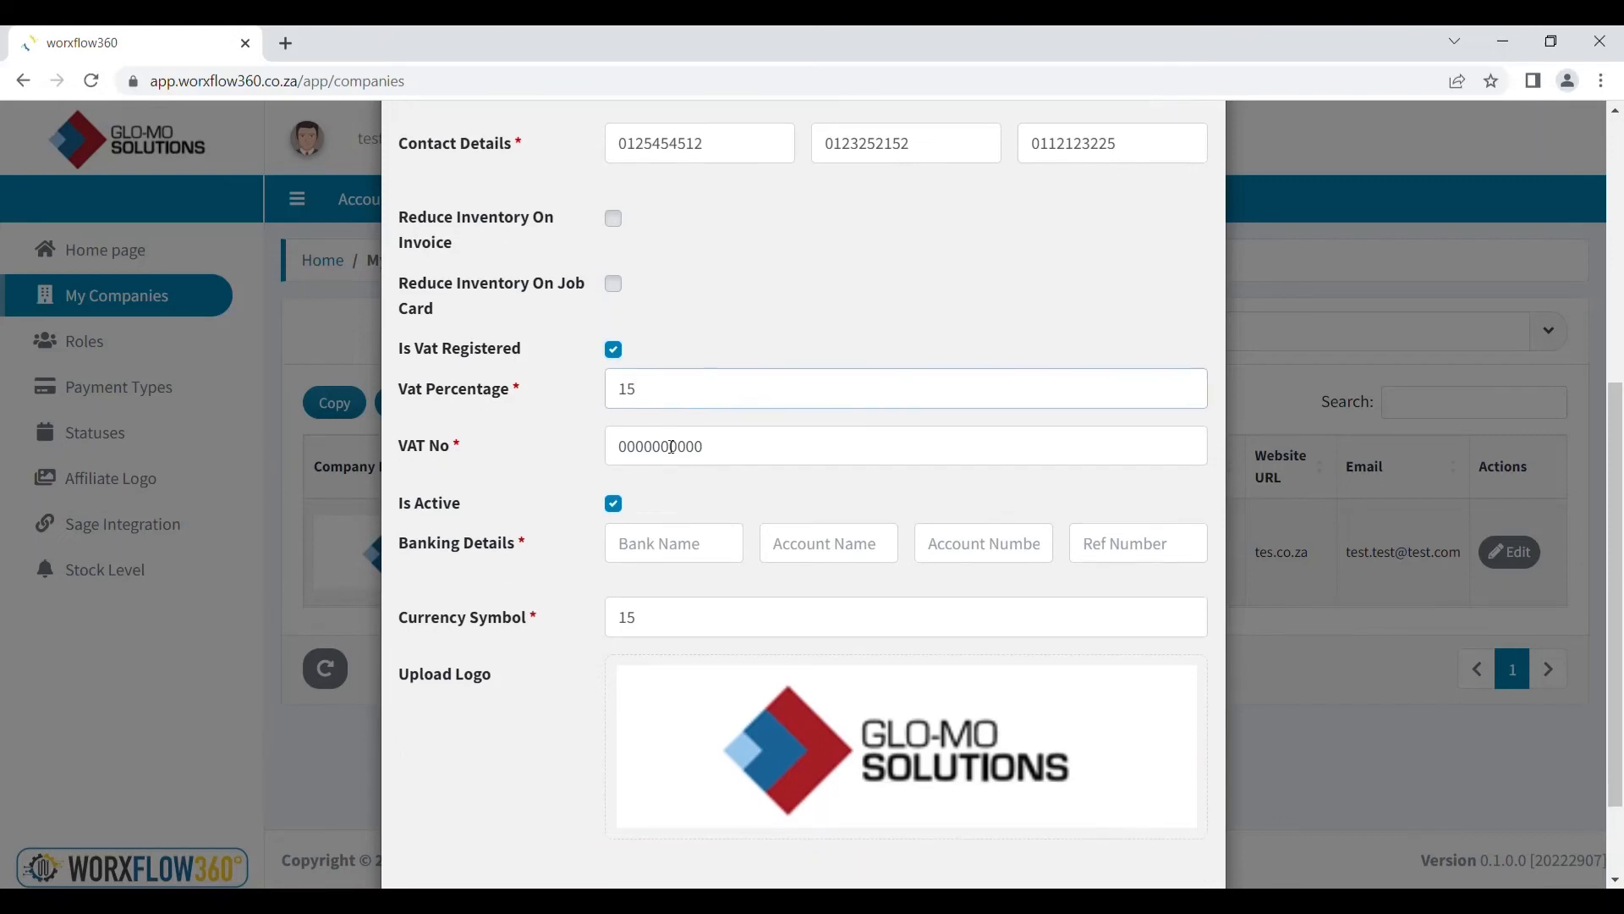
scroll(671, 446, "up", 1)
scroll(670, 446, "up", 5)
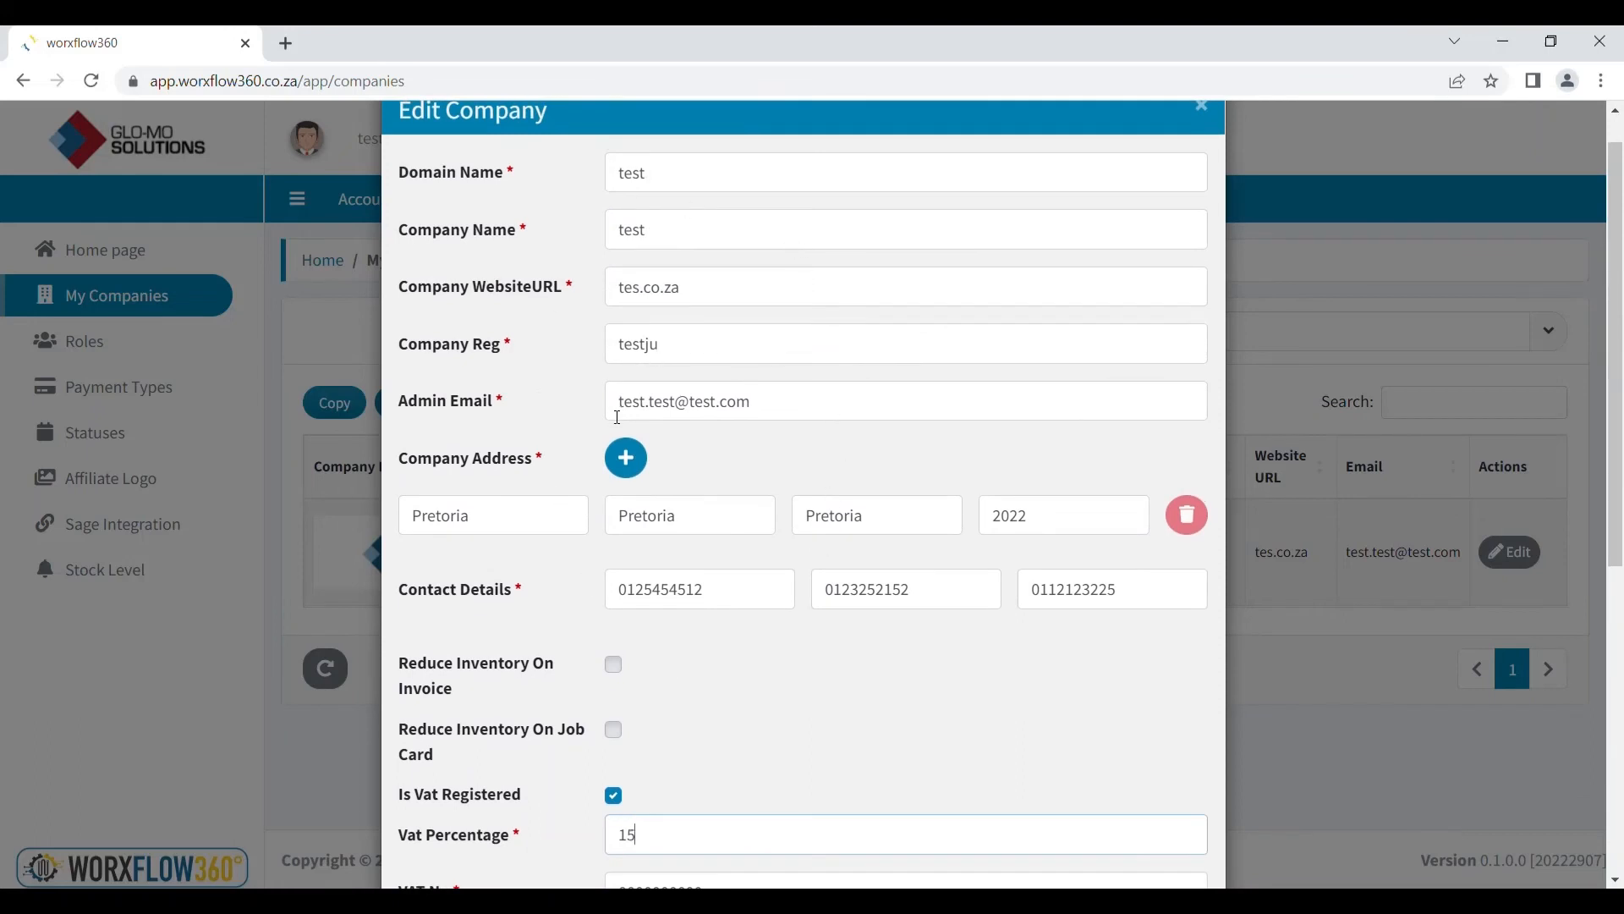
scroll(612, 418, "down", 7)
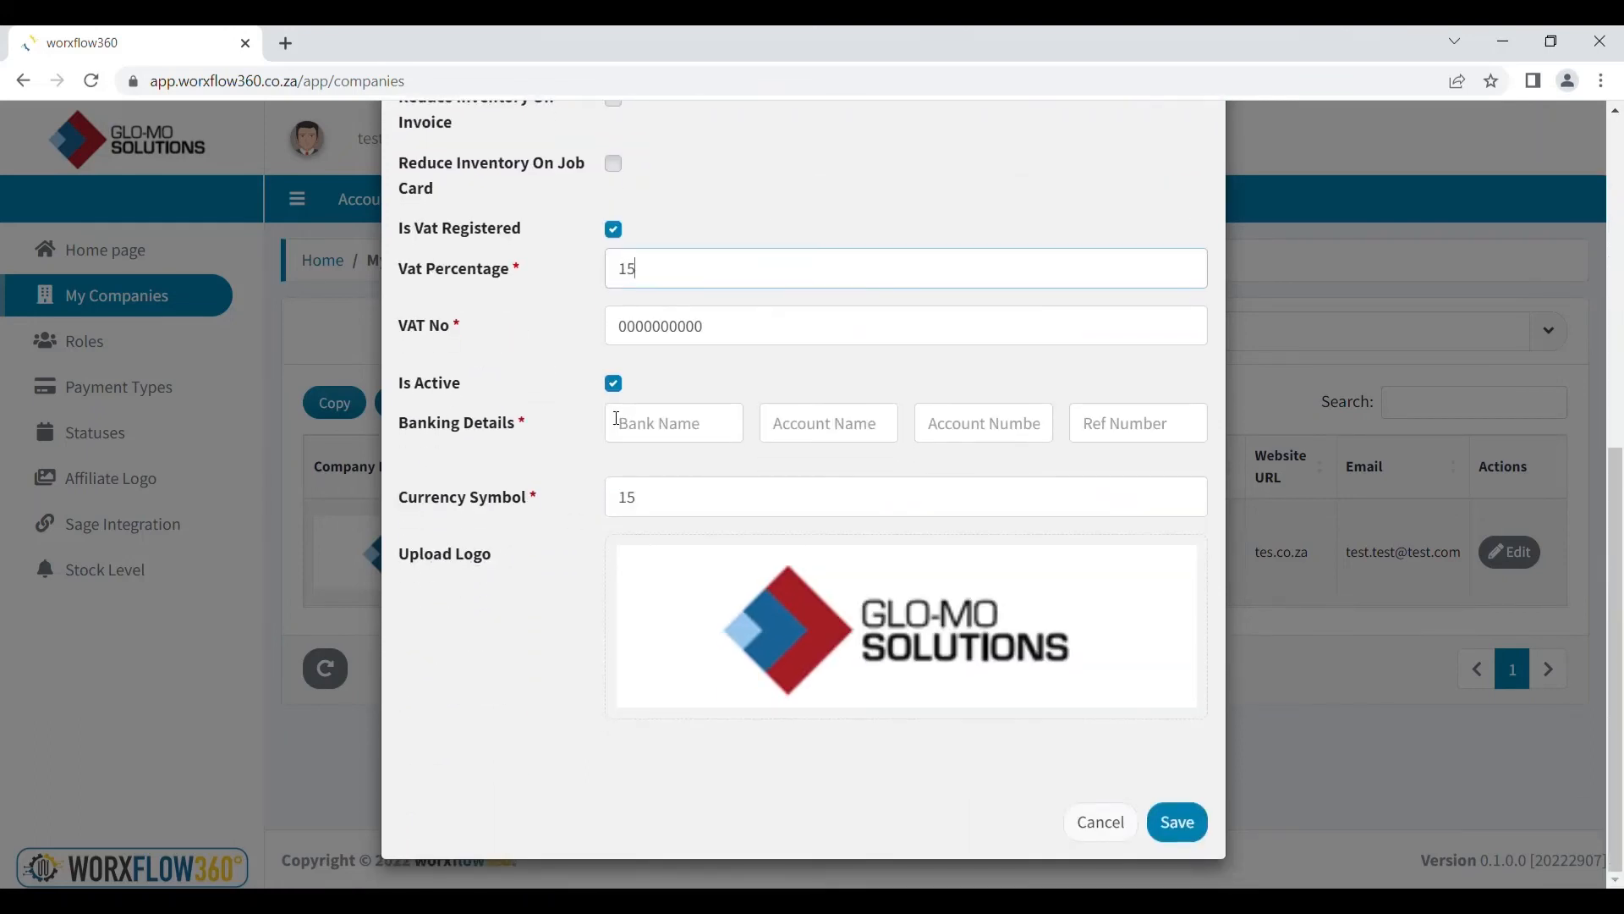
left_click(1191, 832)
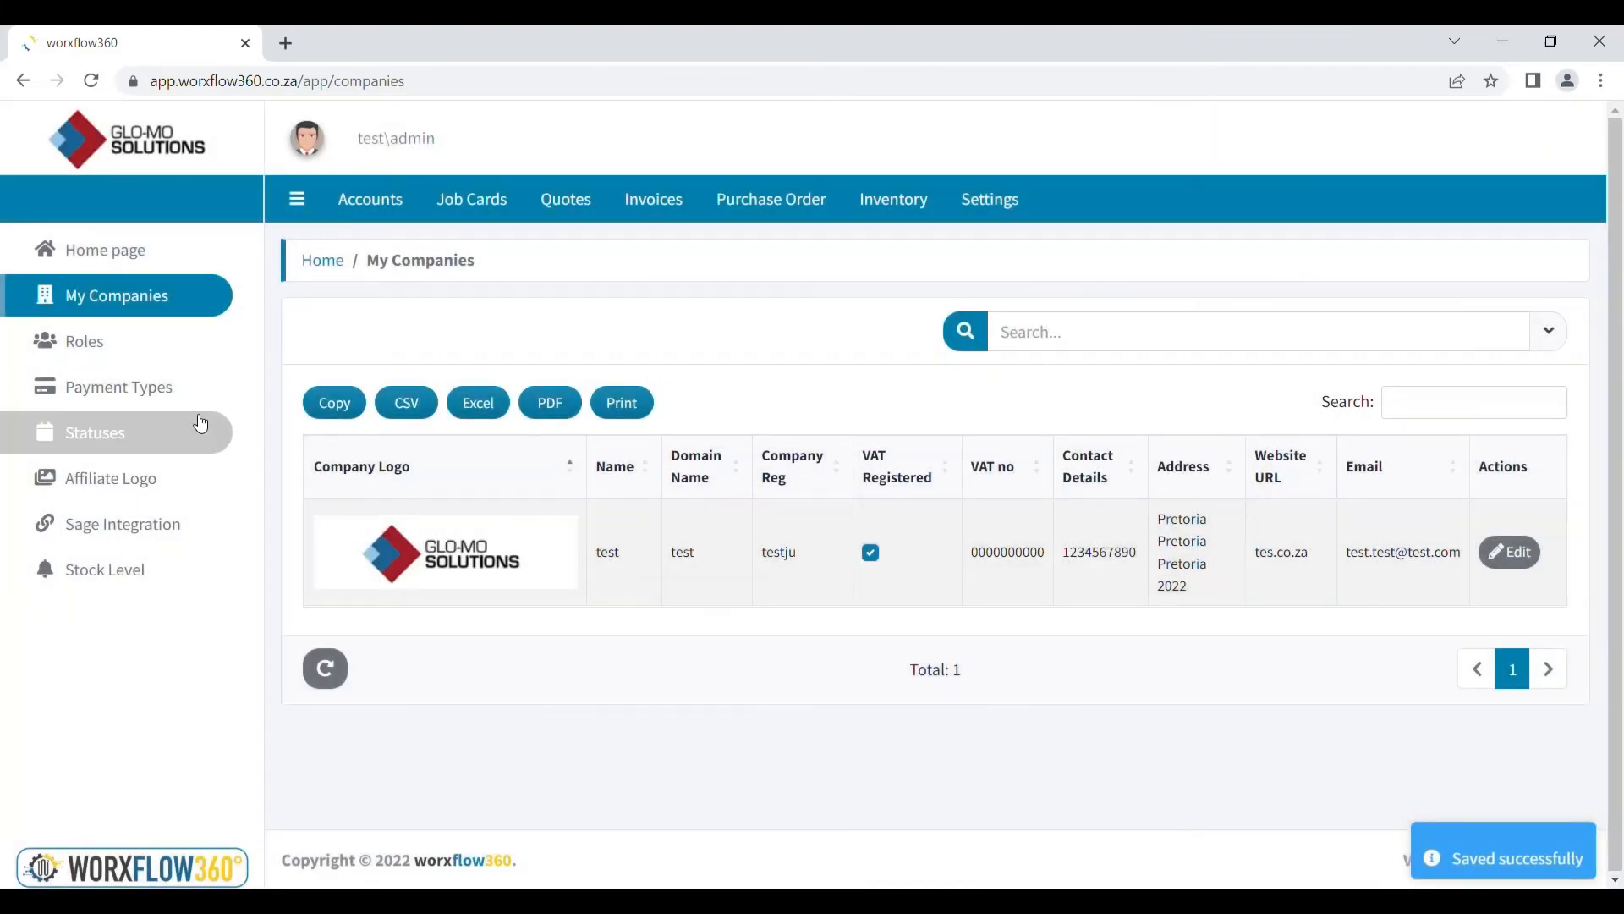
Create a role named 'Name' with display name 'Name' and description 'Information'
left_click(163, 353)
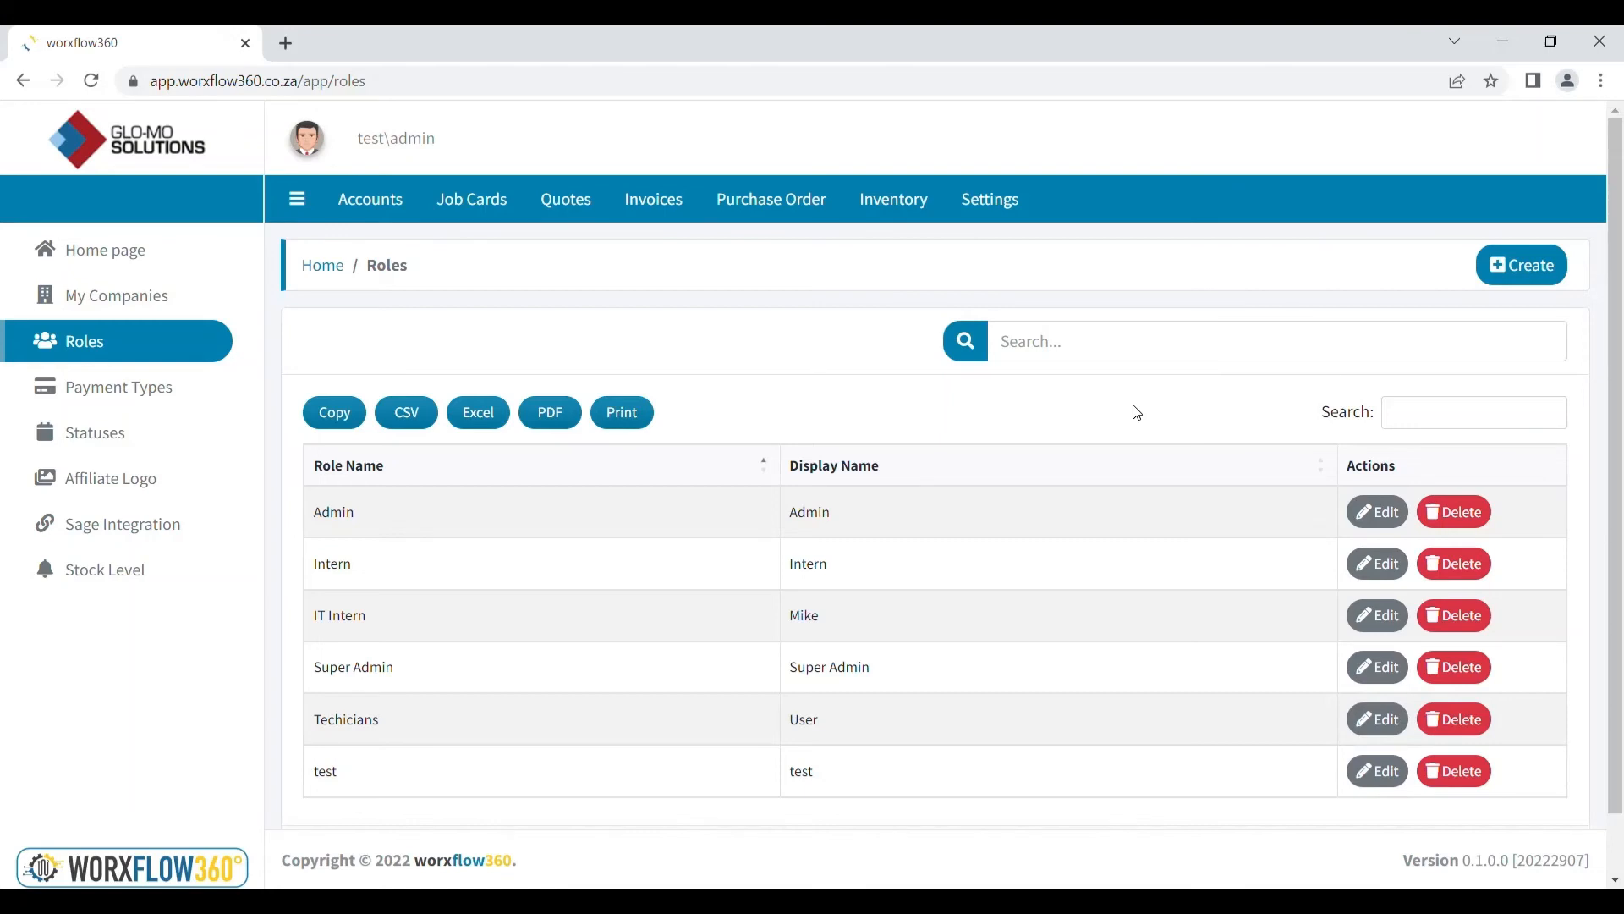
left_click(1550, 261)
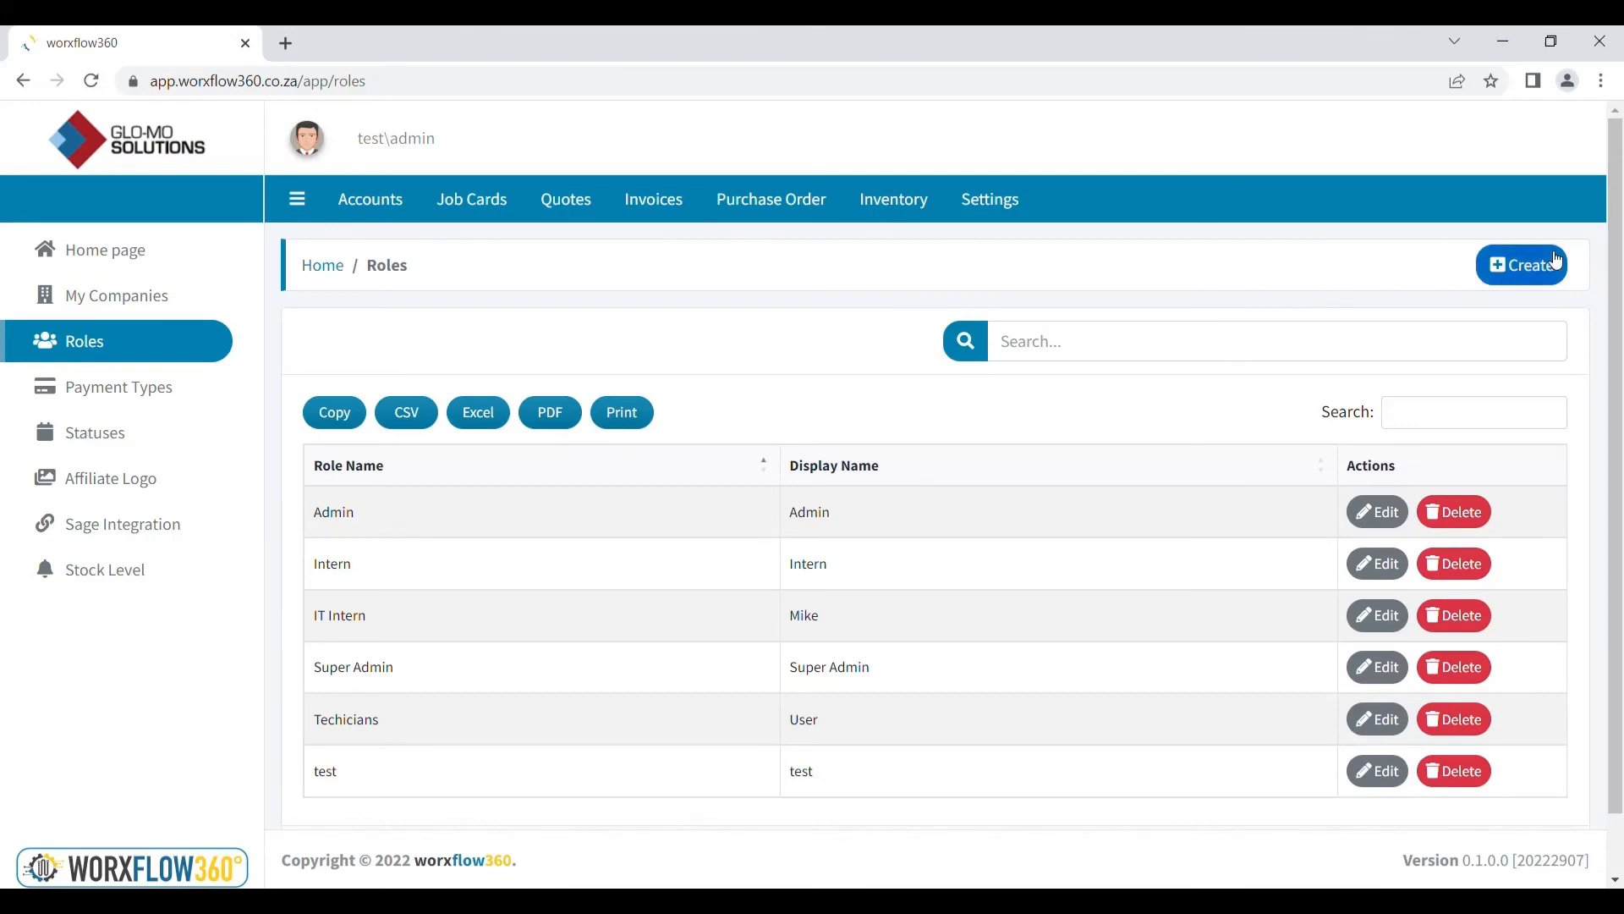
left_click(671, 294)
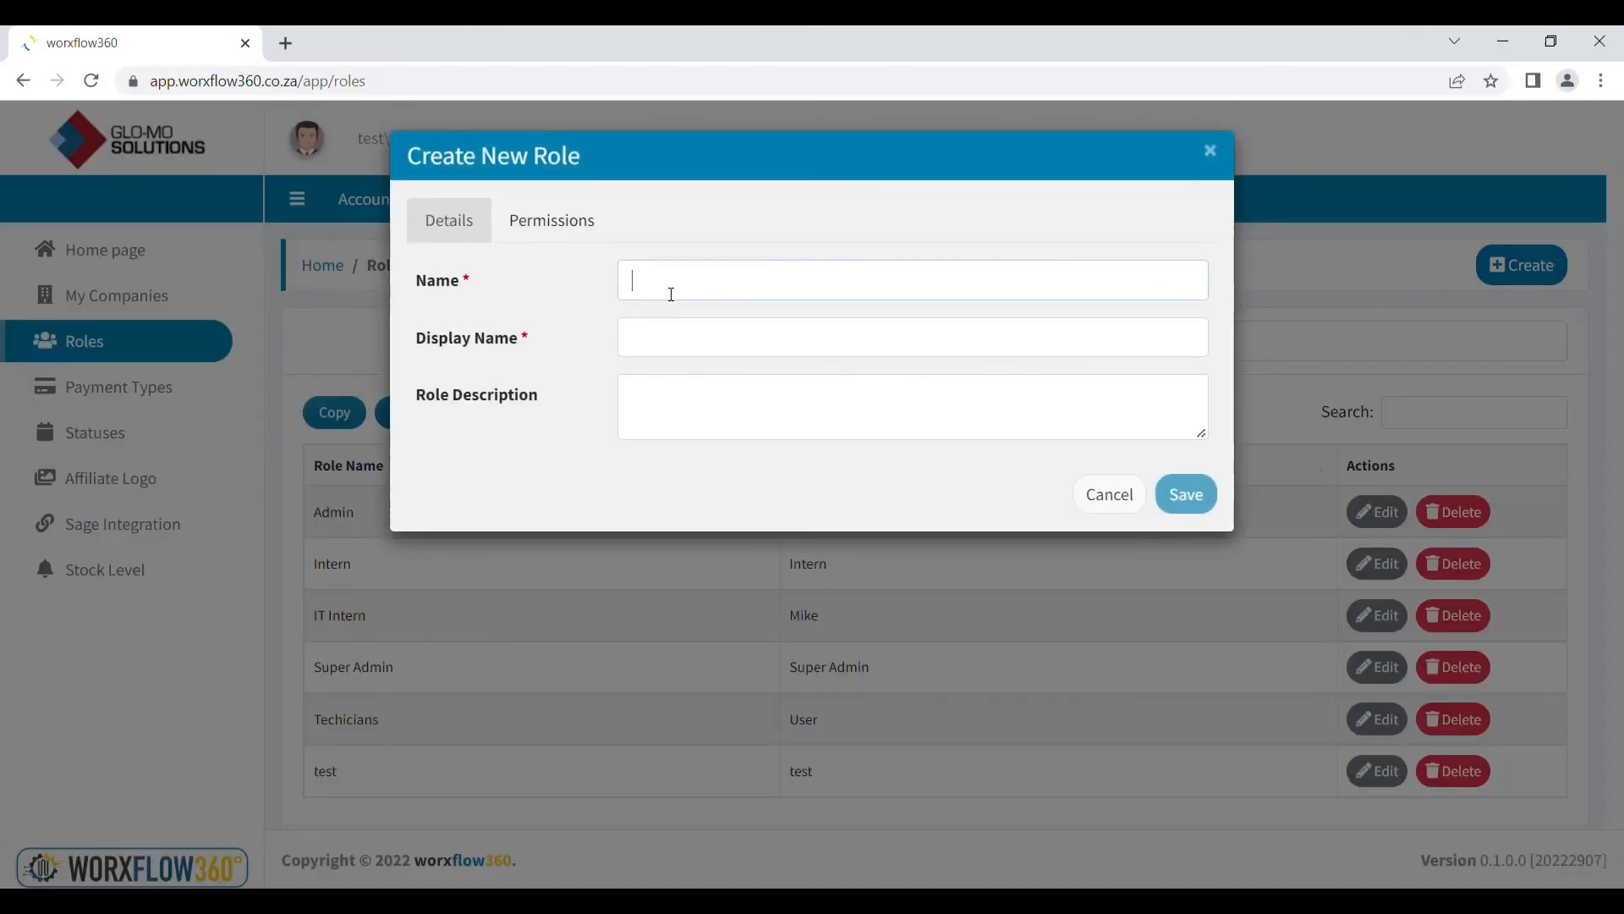
type("Name")
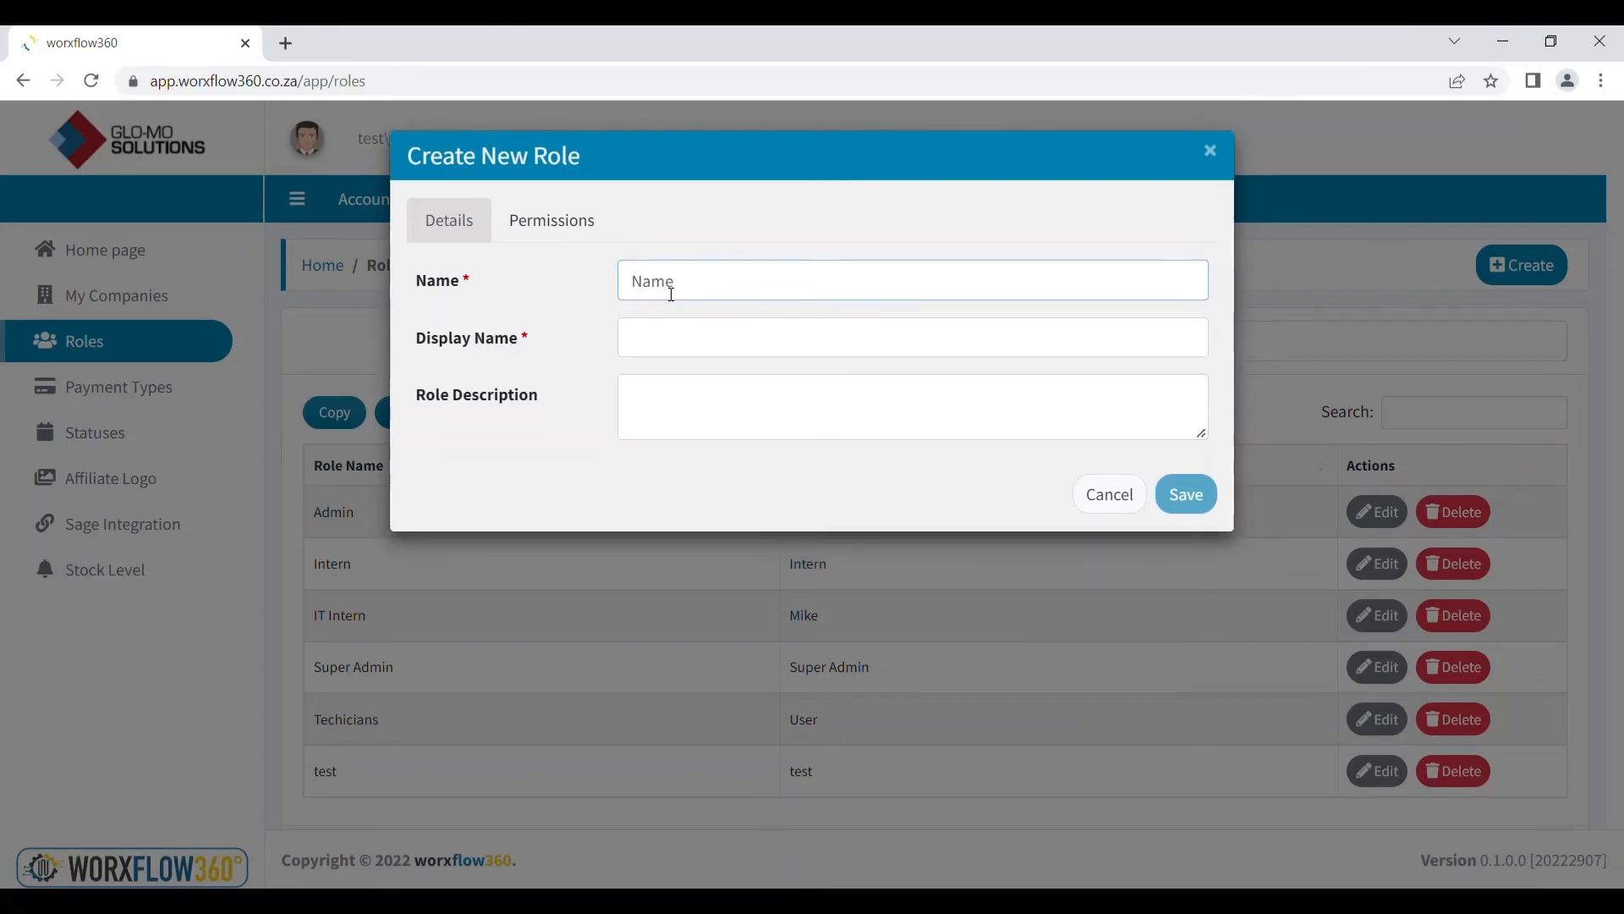
left_click(677, 343)
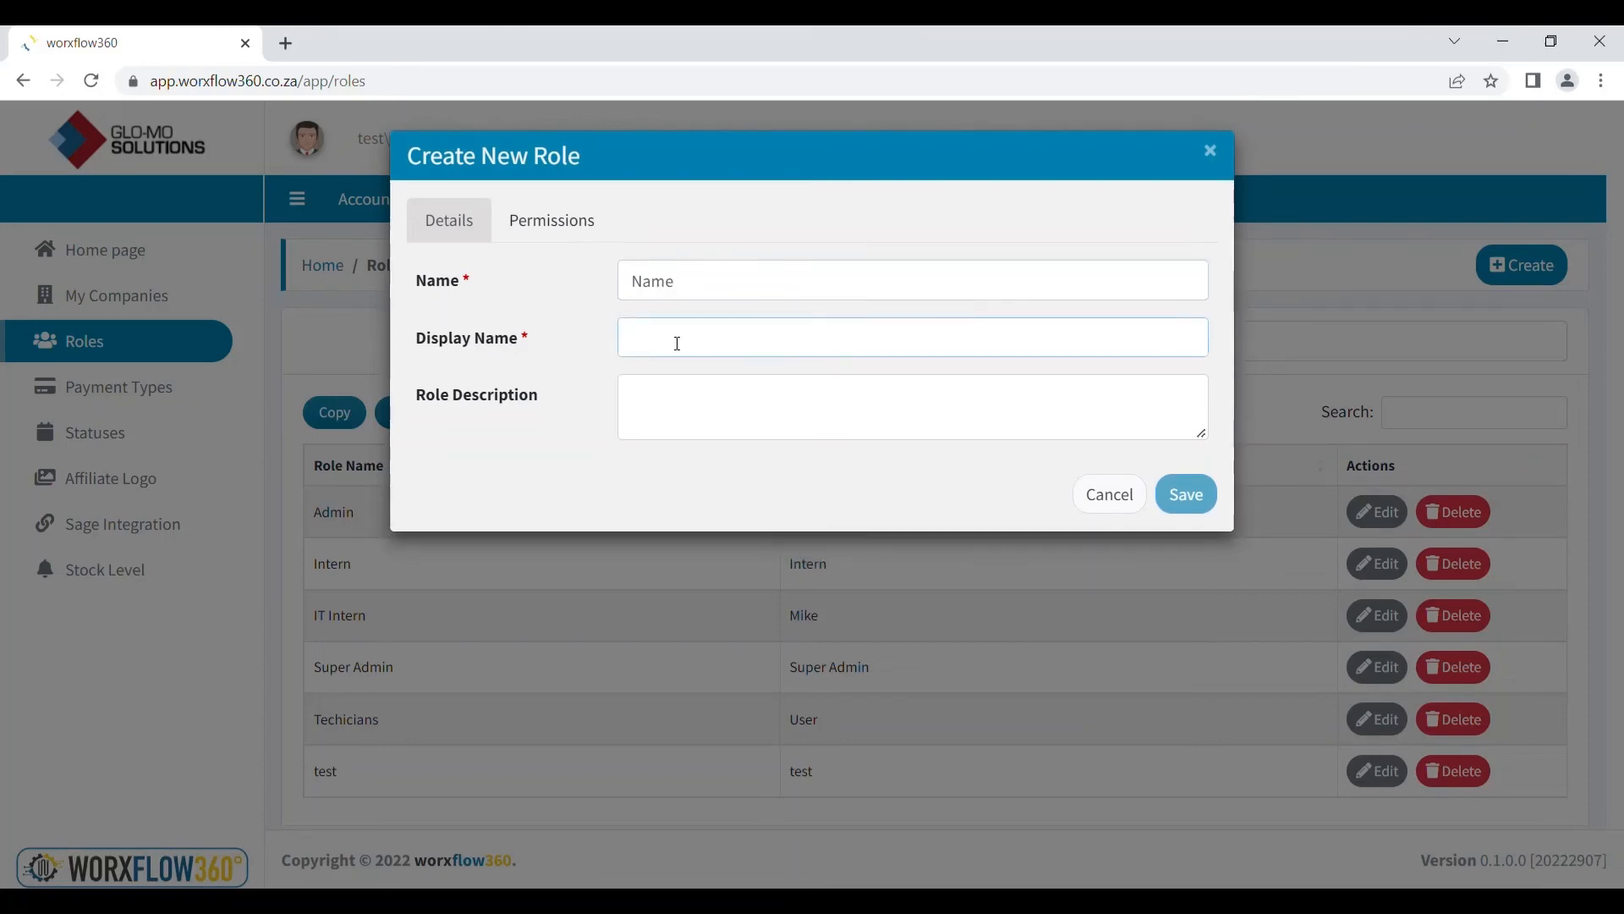
type("Name")
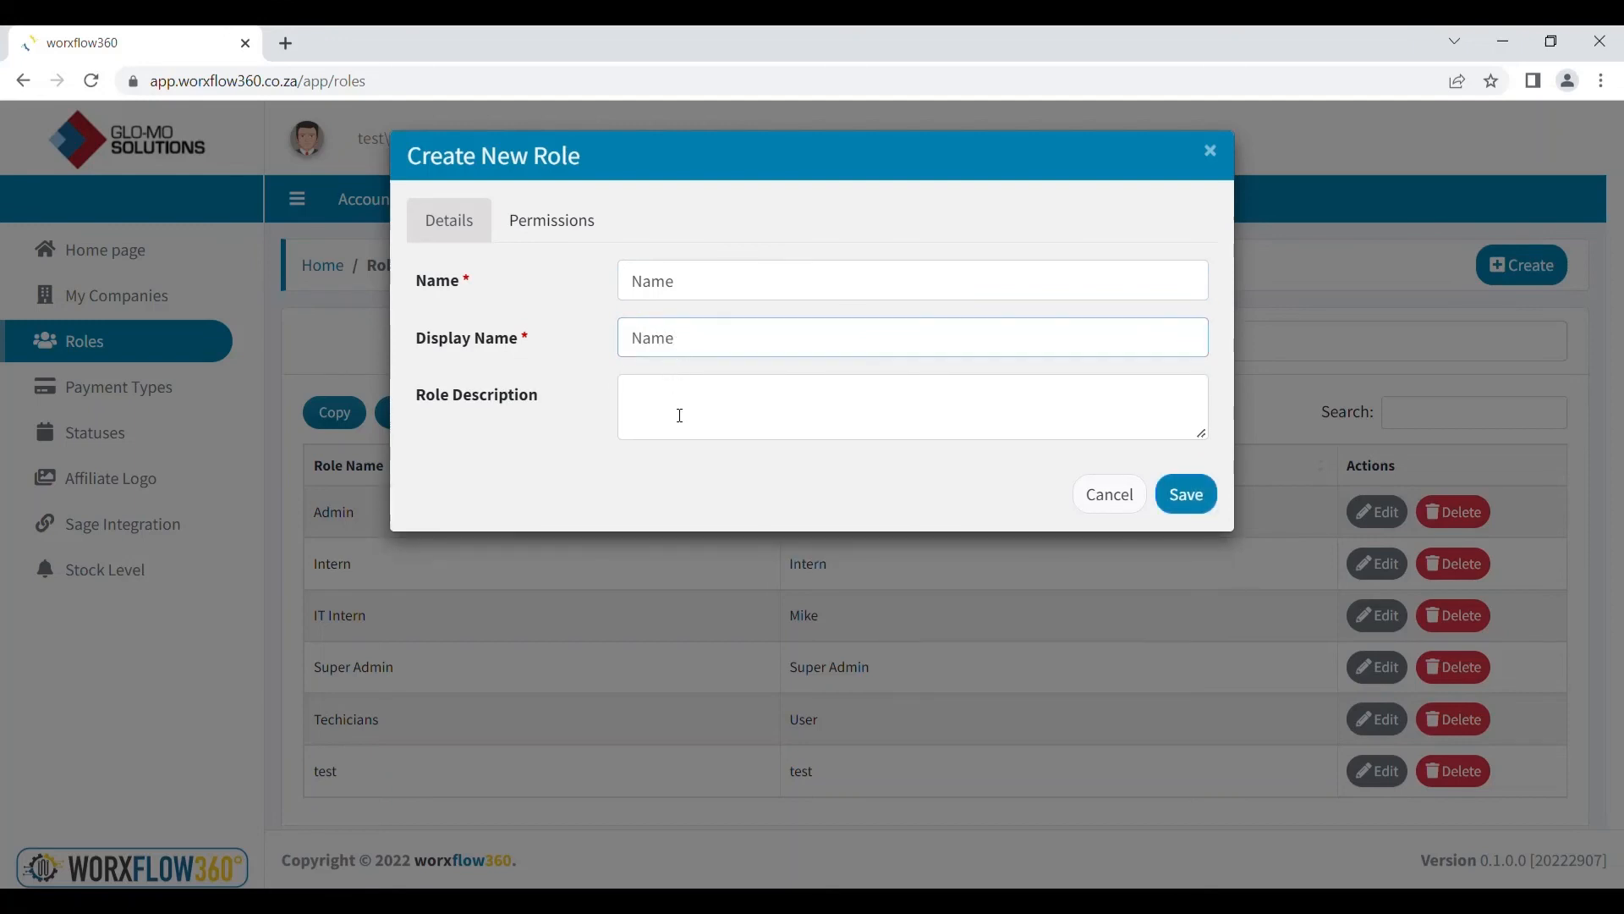
left_click(680, 416)
type("Inf")
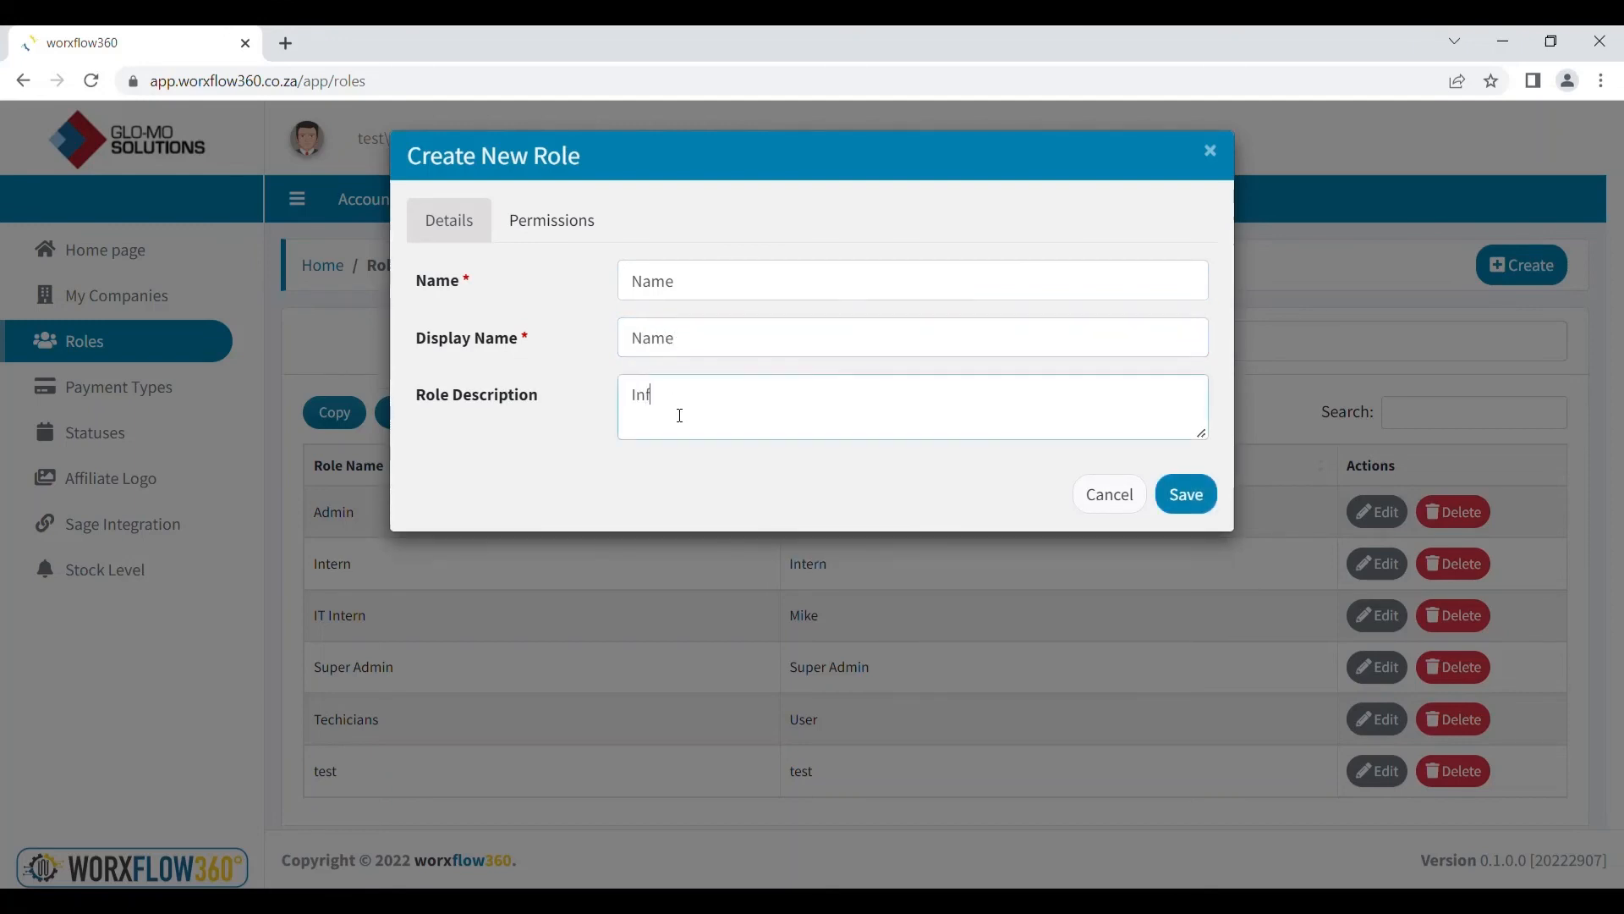
type("ormation")
Save the role with every permission left granted
left_click(612, 232)
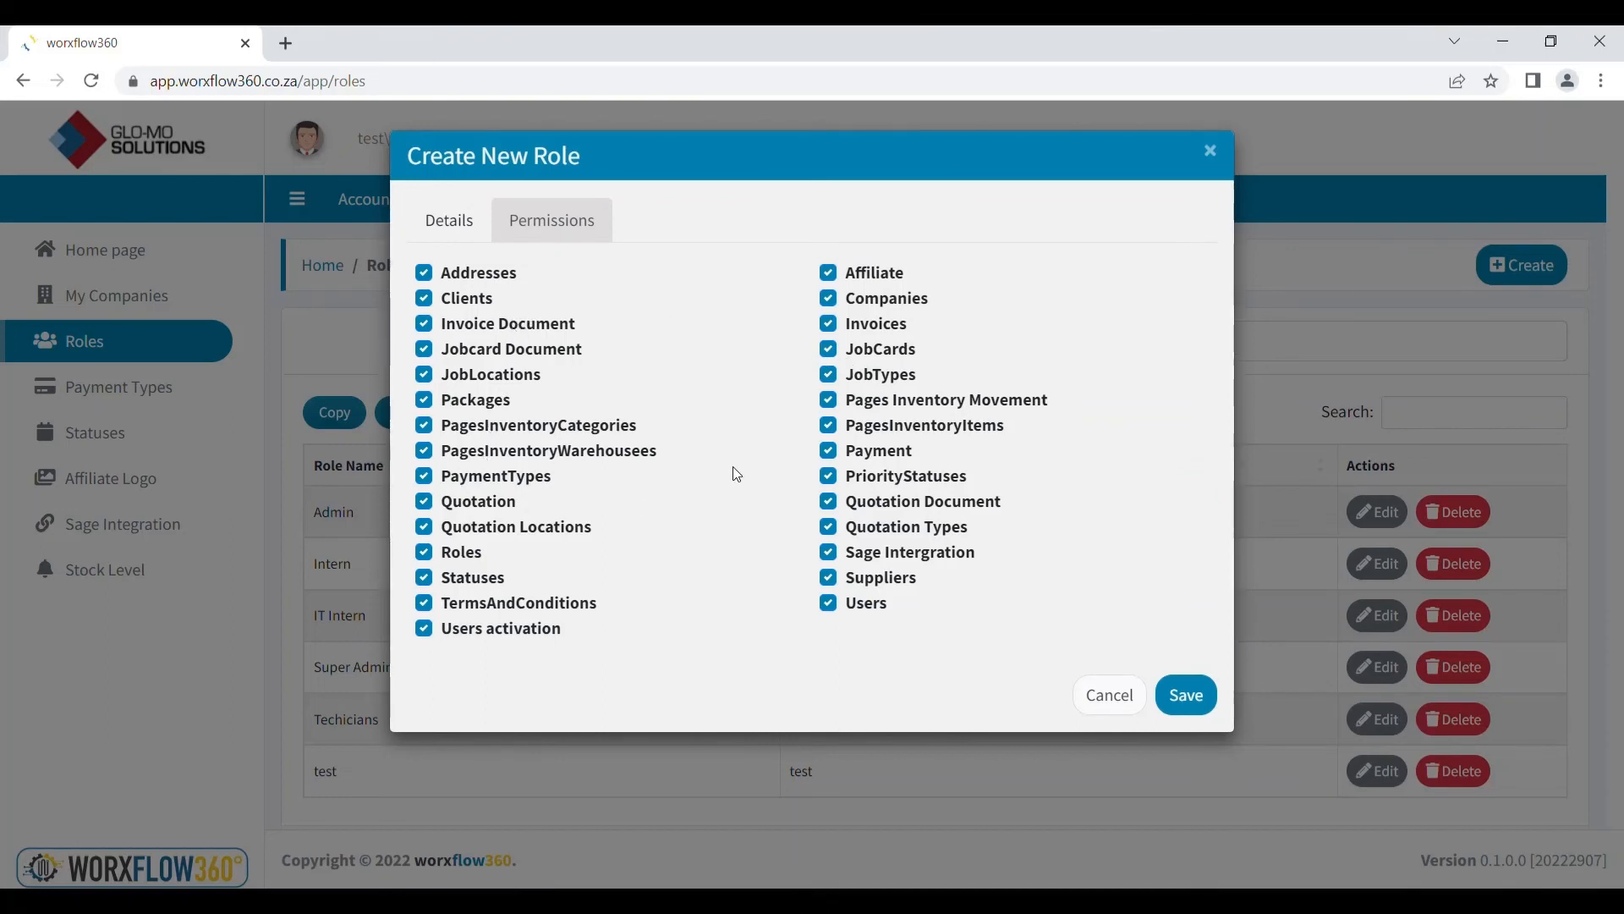
left_click(831, 401)
left_click(832, 402)
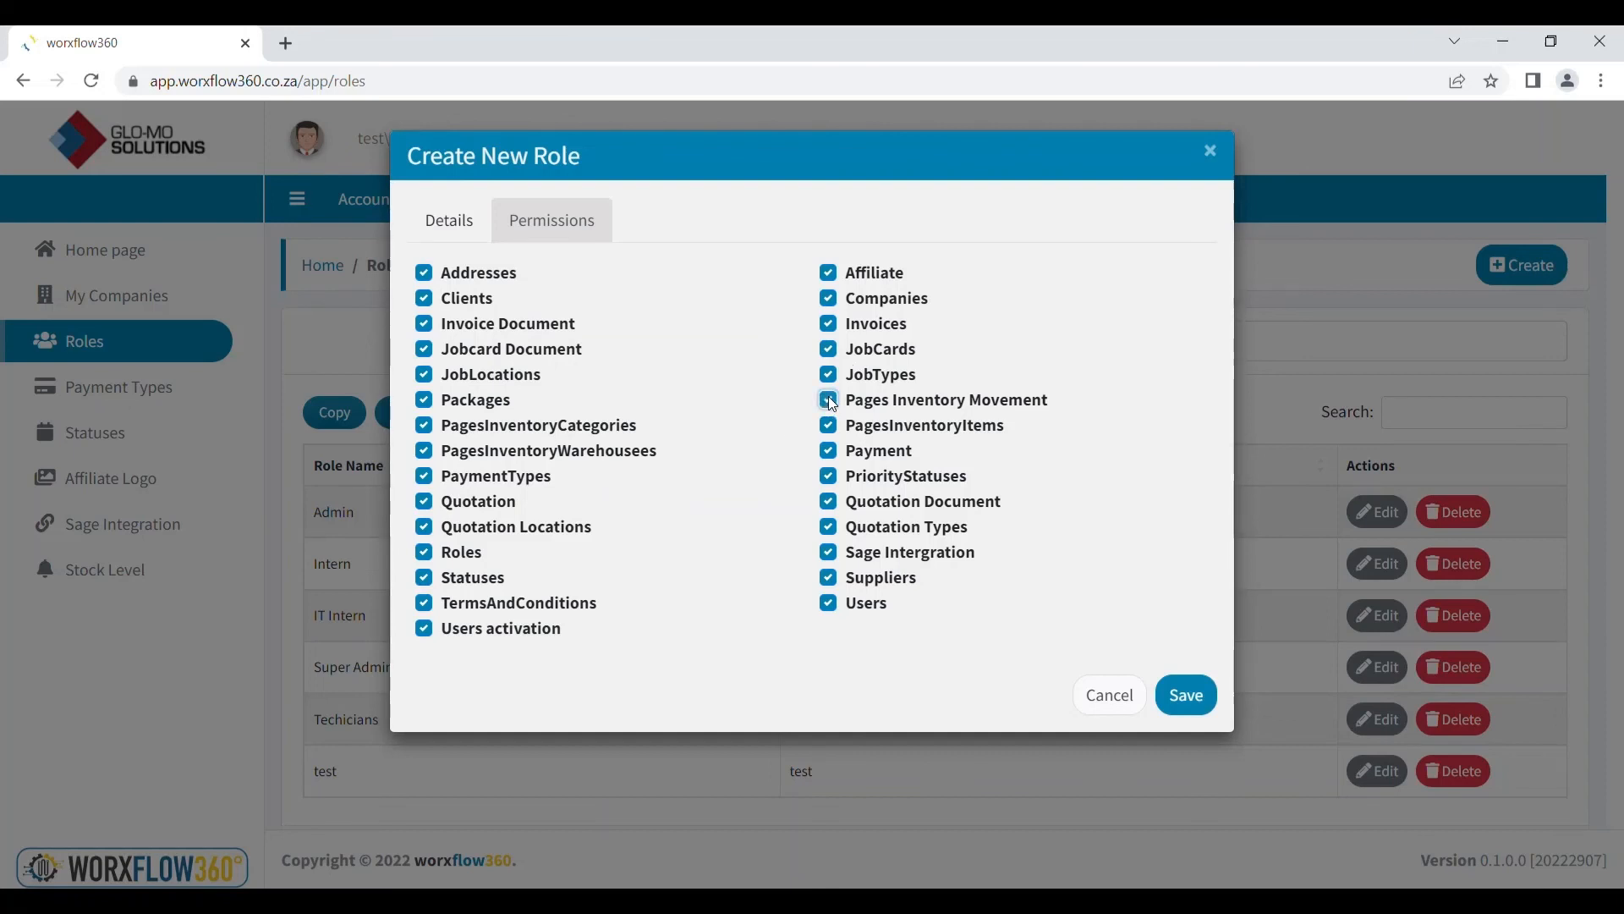
left_click(829, 476)
left_click(830, 478)
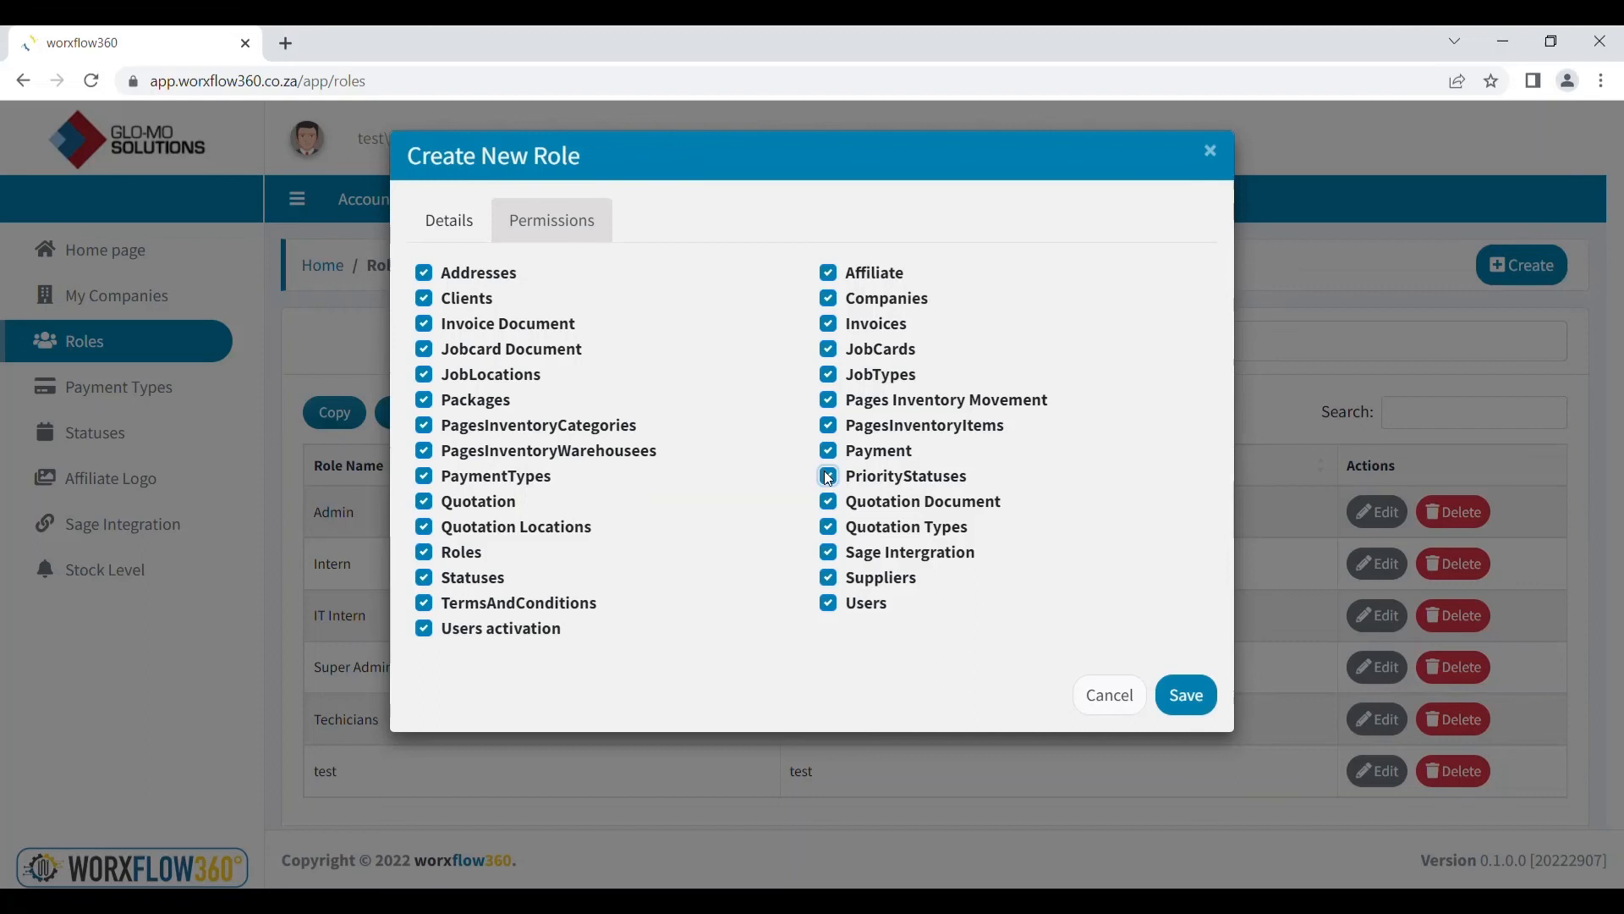
left_click(830, 529)
left_click(830, 530)
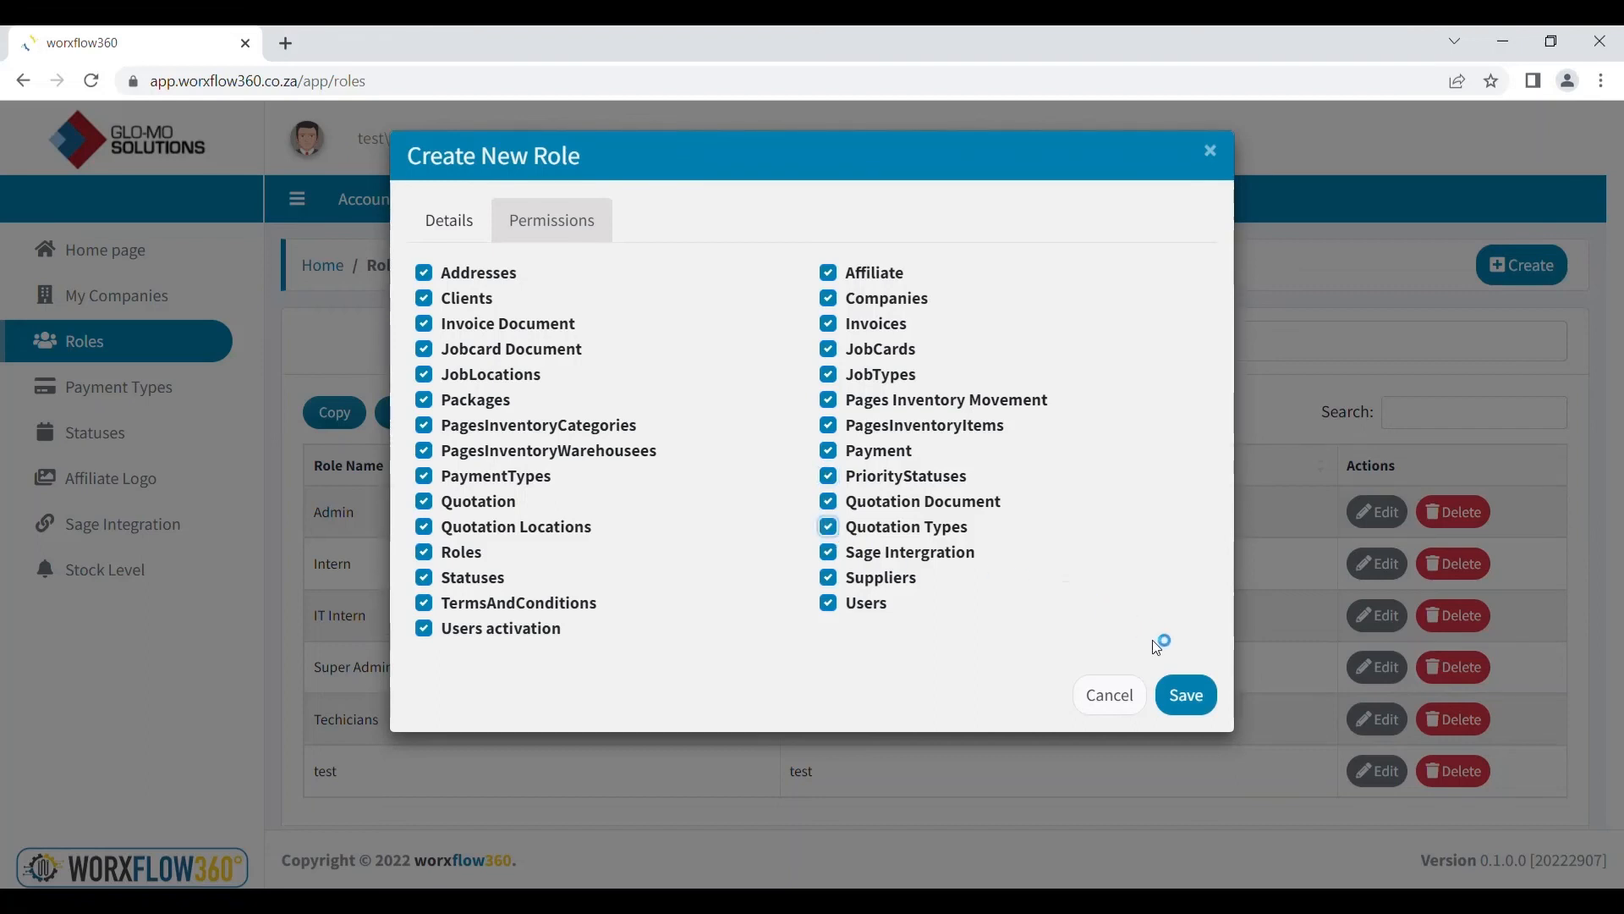
left_click(1197, 696)
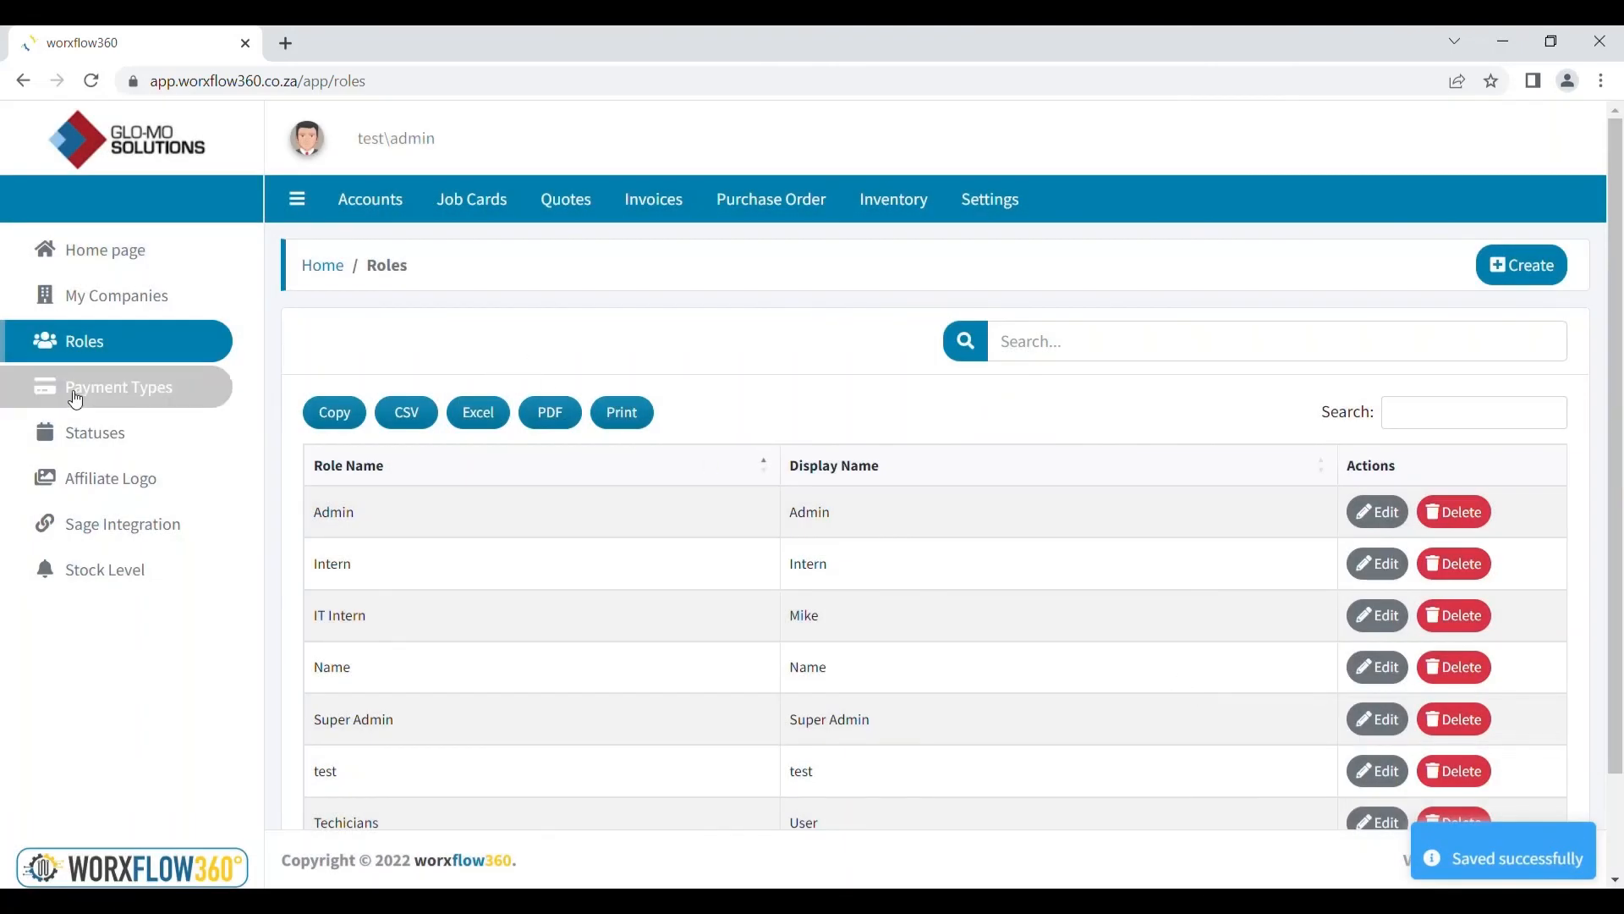
left_click(76, 396)
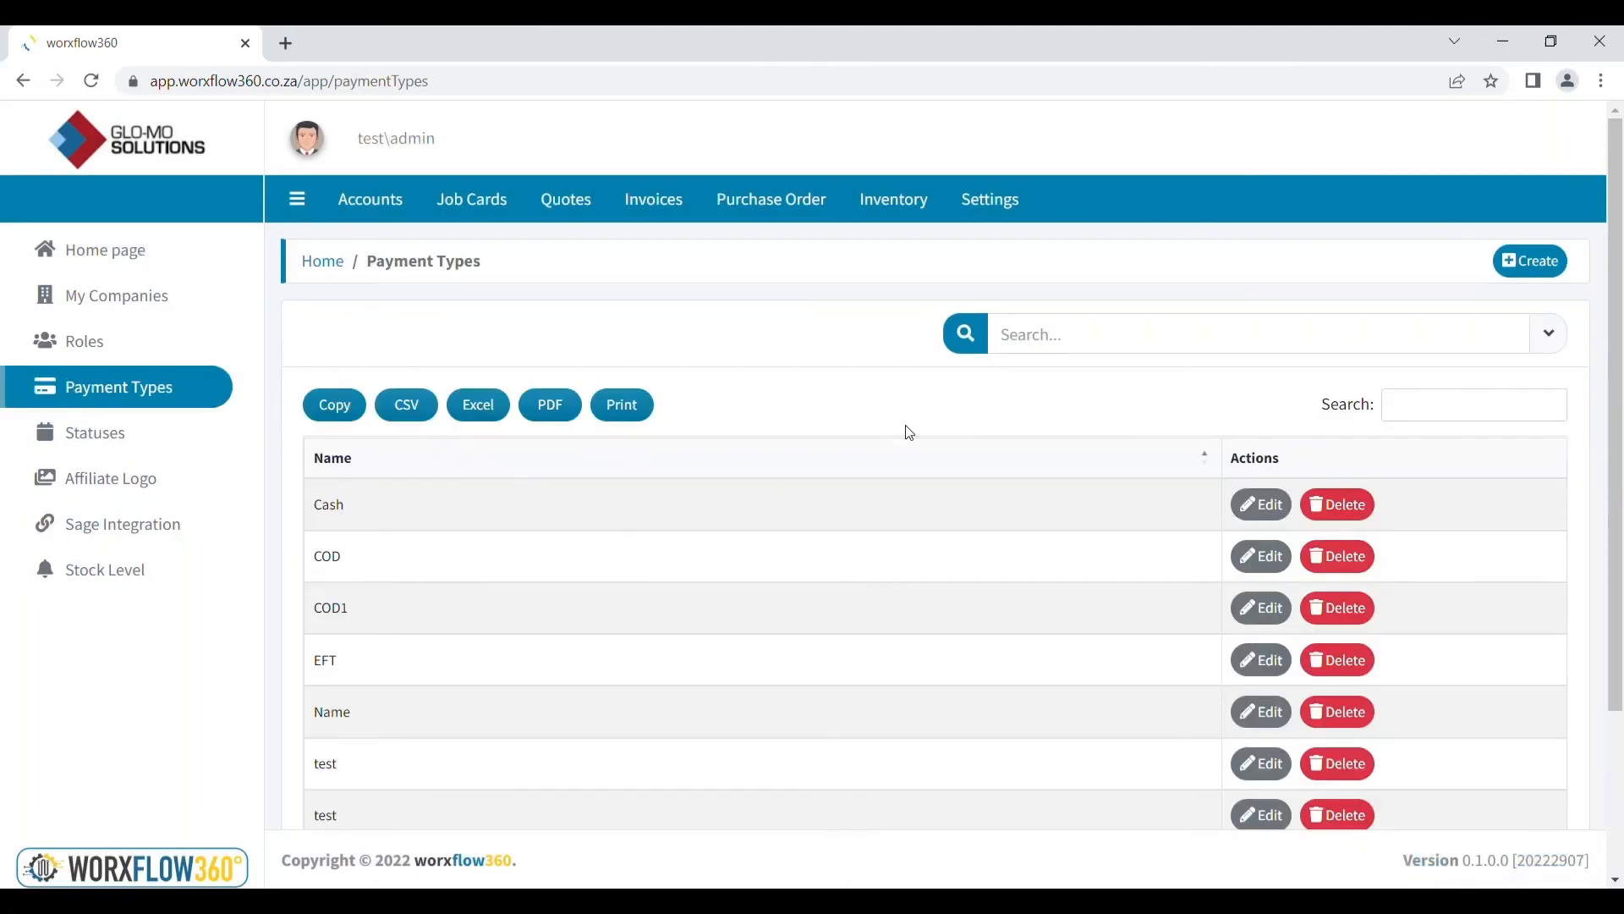
Add and save a new payment type named 'Name', then go to Statuses
left_click(1533, 263)
left_click(756, 224)
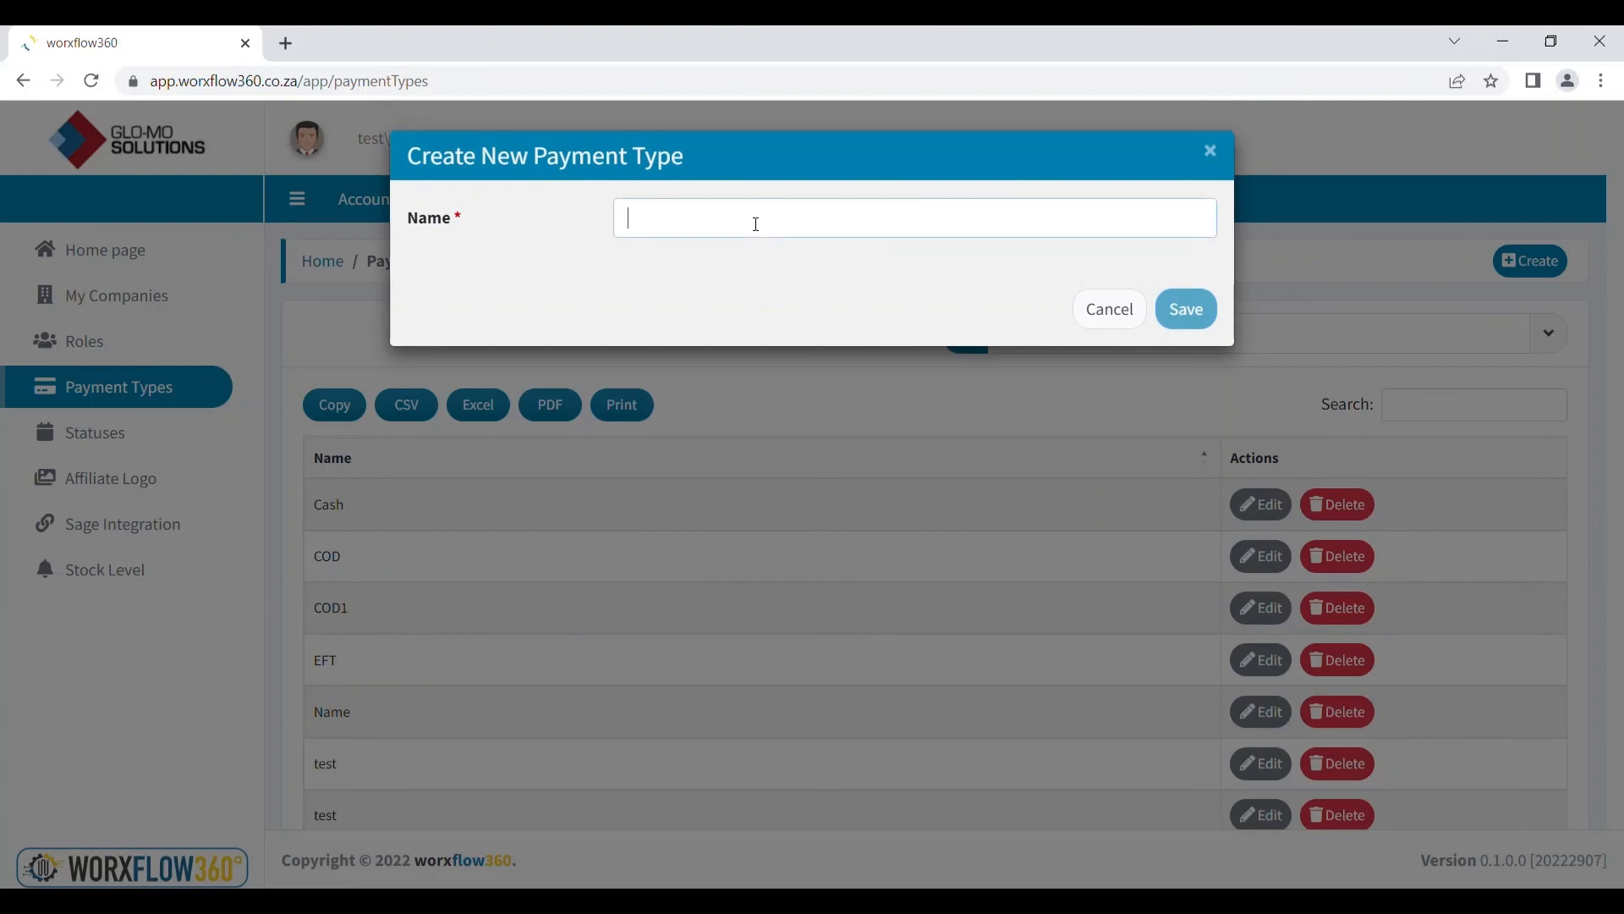
type("Name")
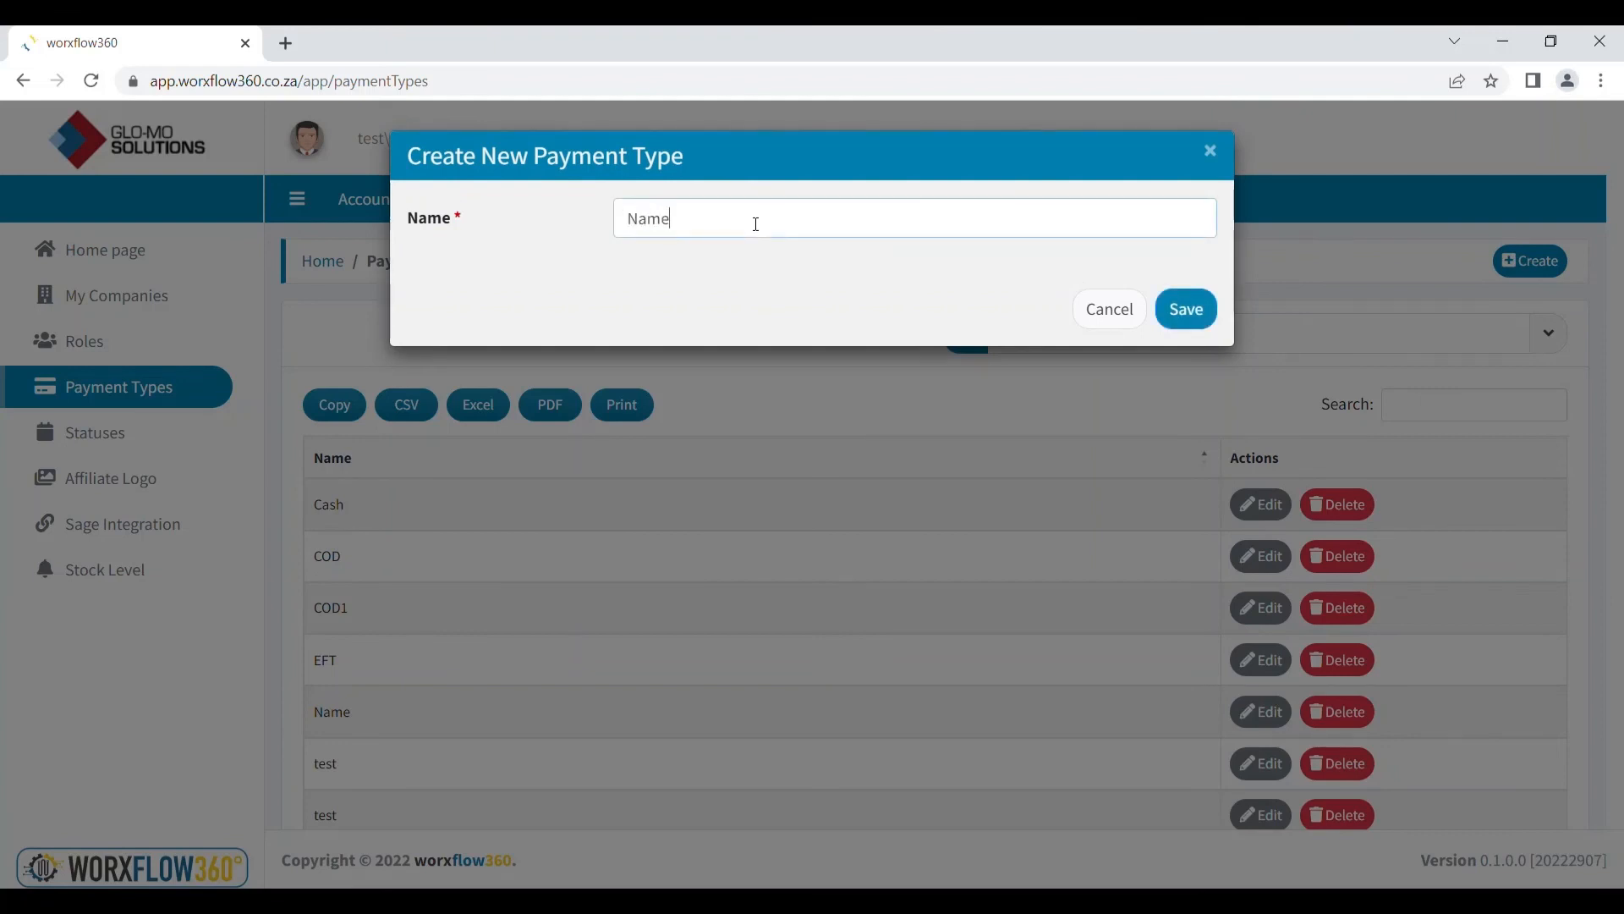
left_click(1198, 320)
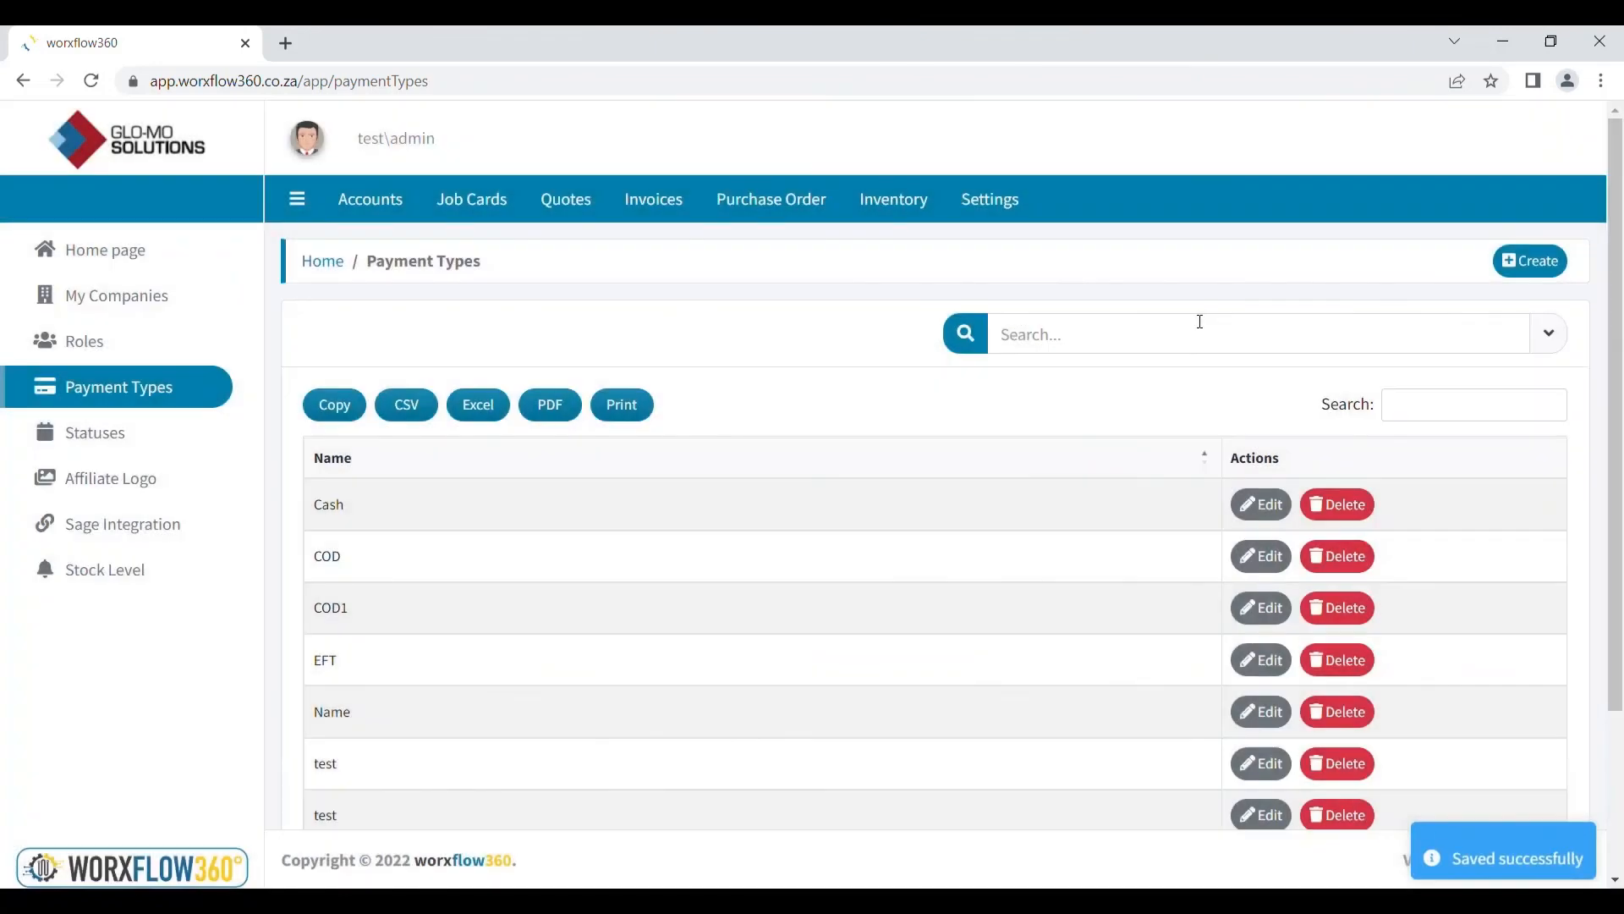
left_click(151, 437)
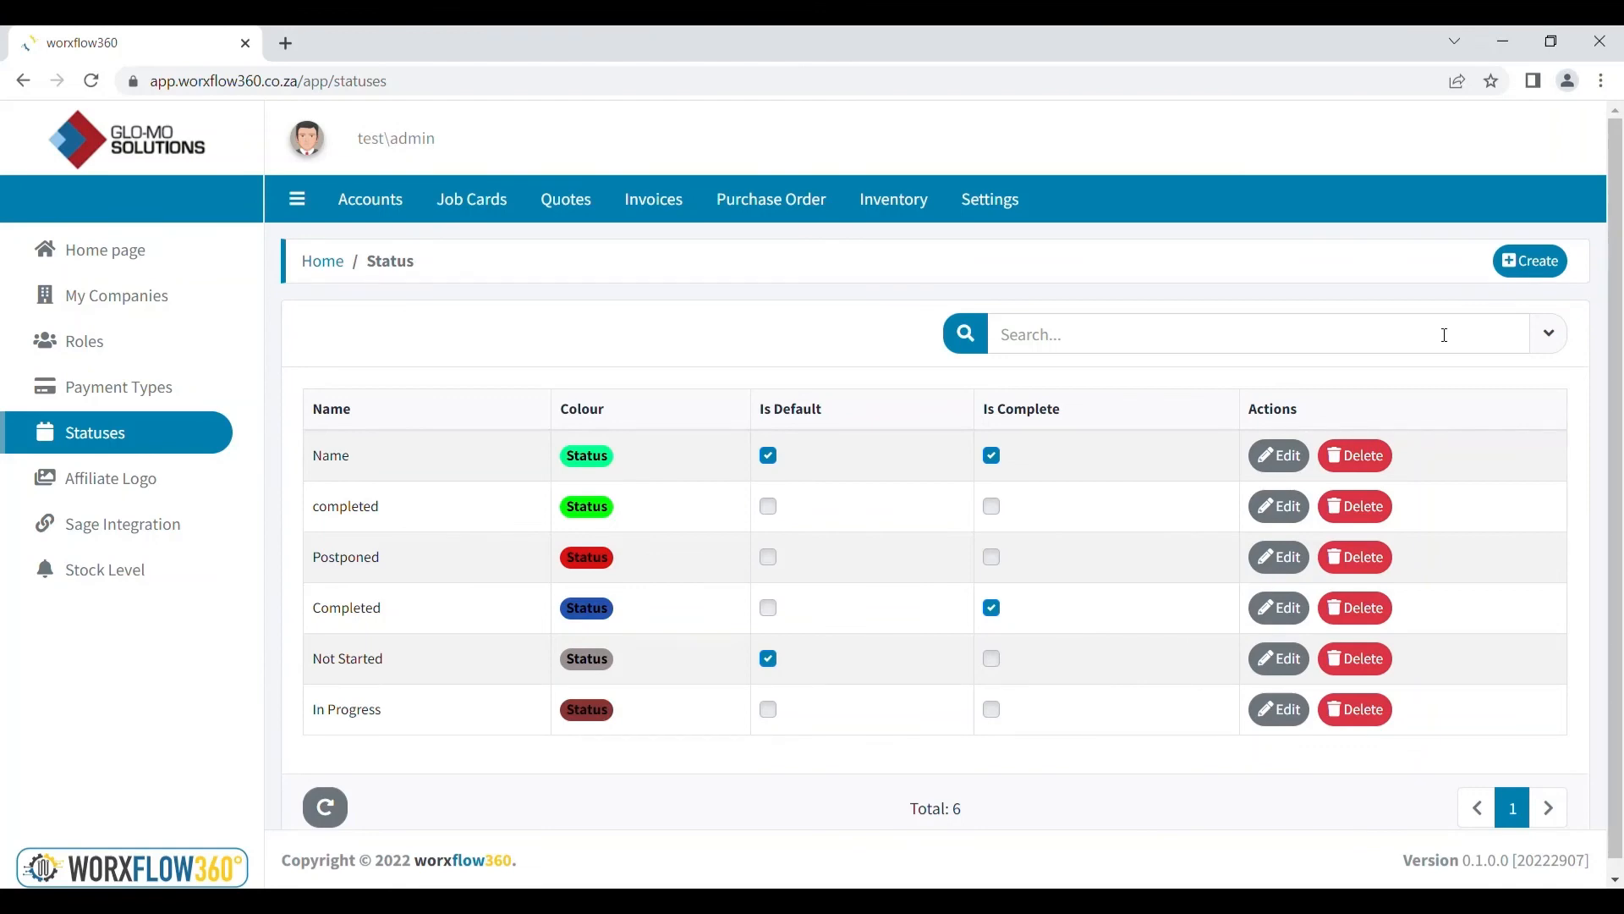
Create status 'Name' in lime, with Is Default and Is Complete left unchecked
left_click(1548, 264)
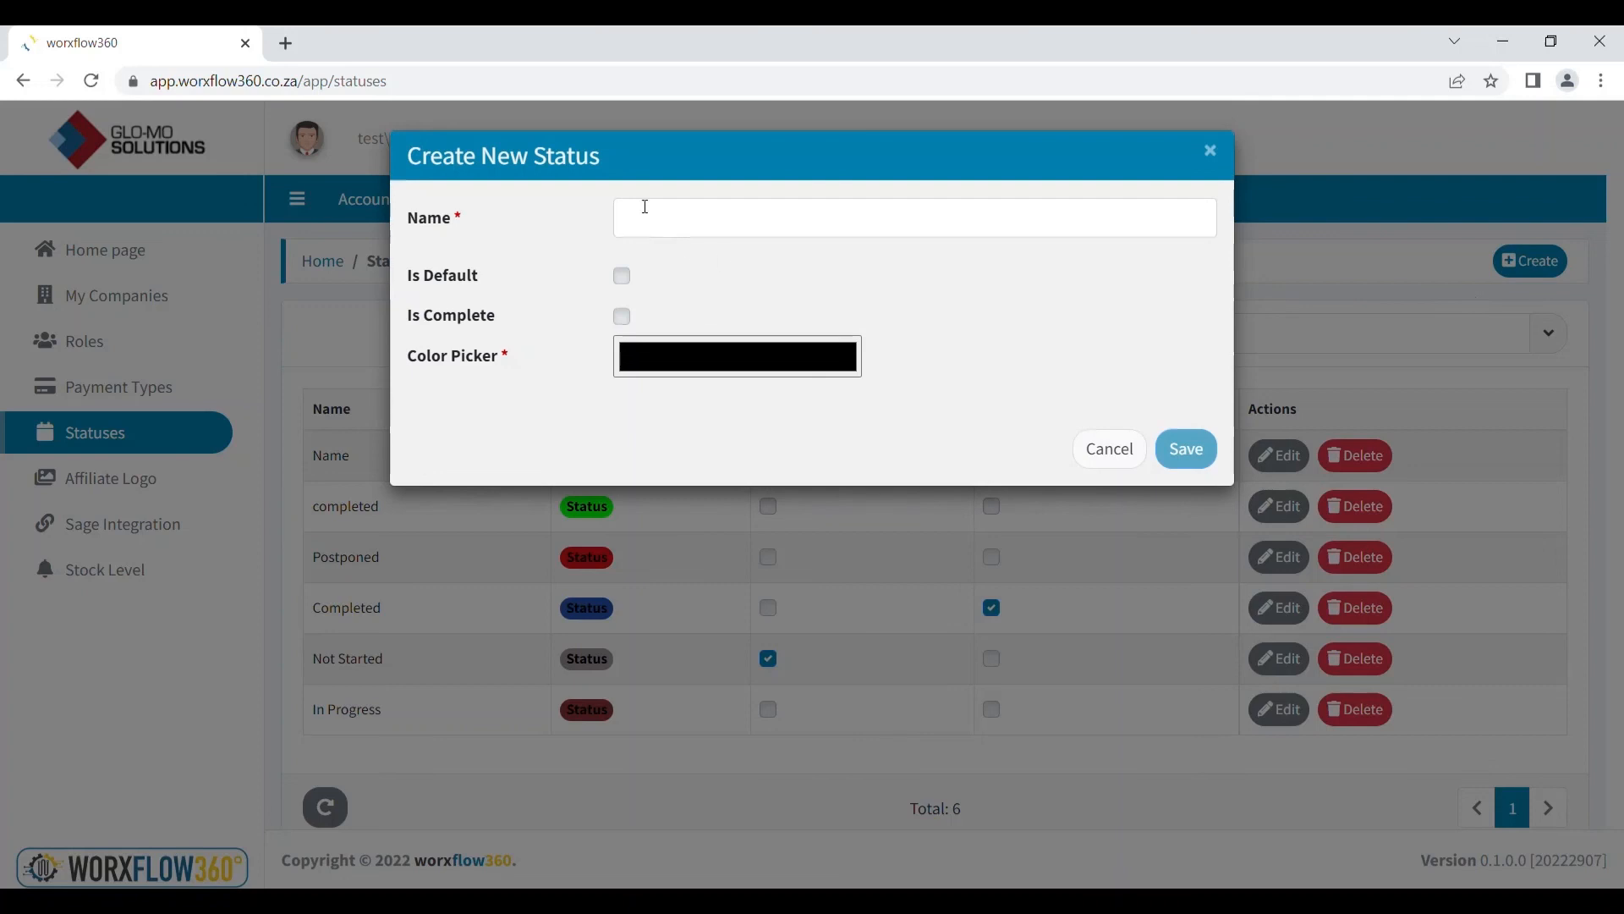
left_click(672, 225)
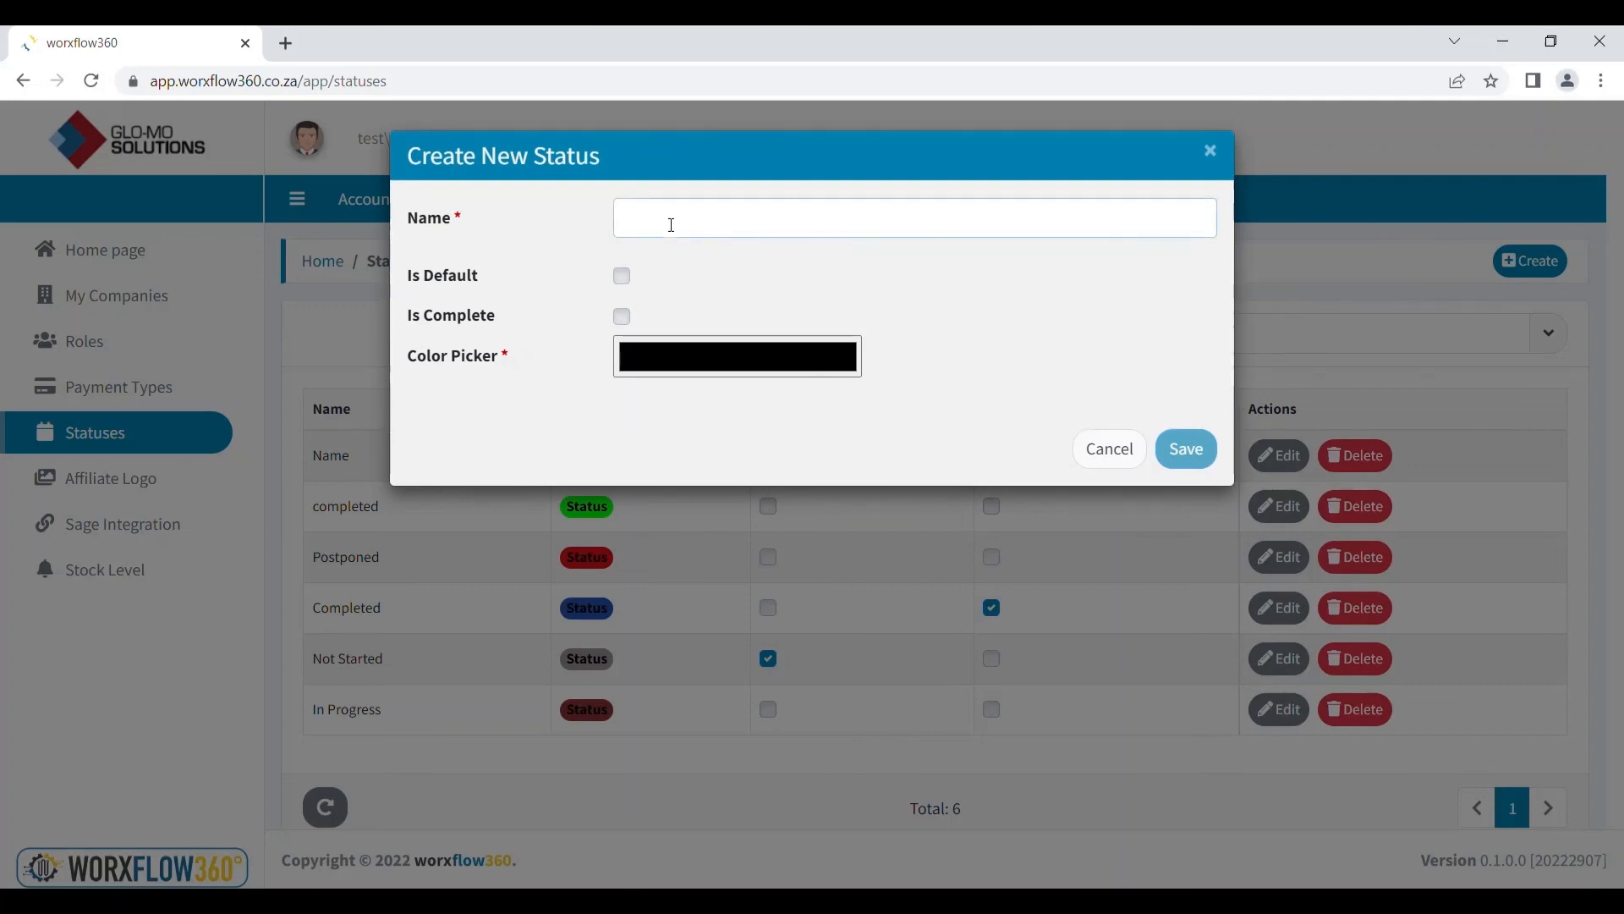
type("Name")
left_click(624, 277)
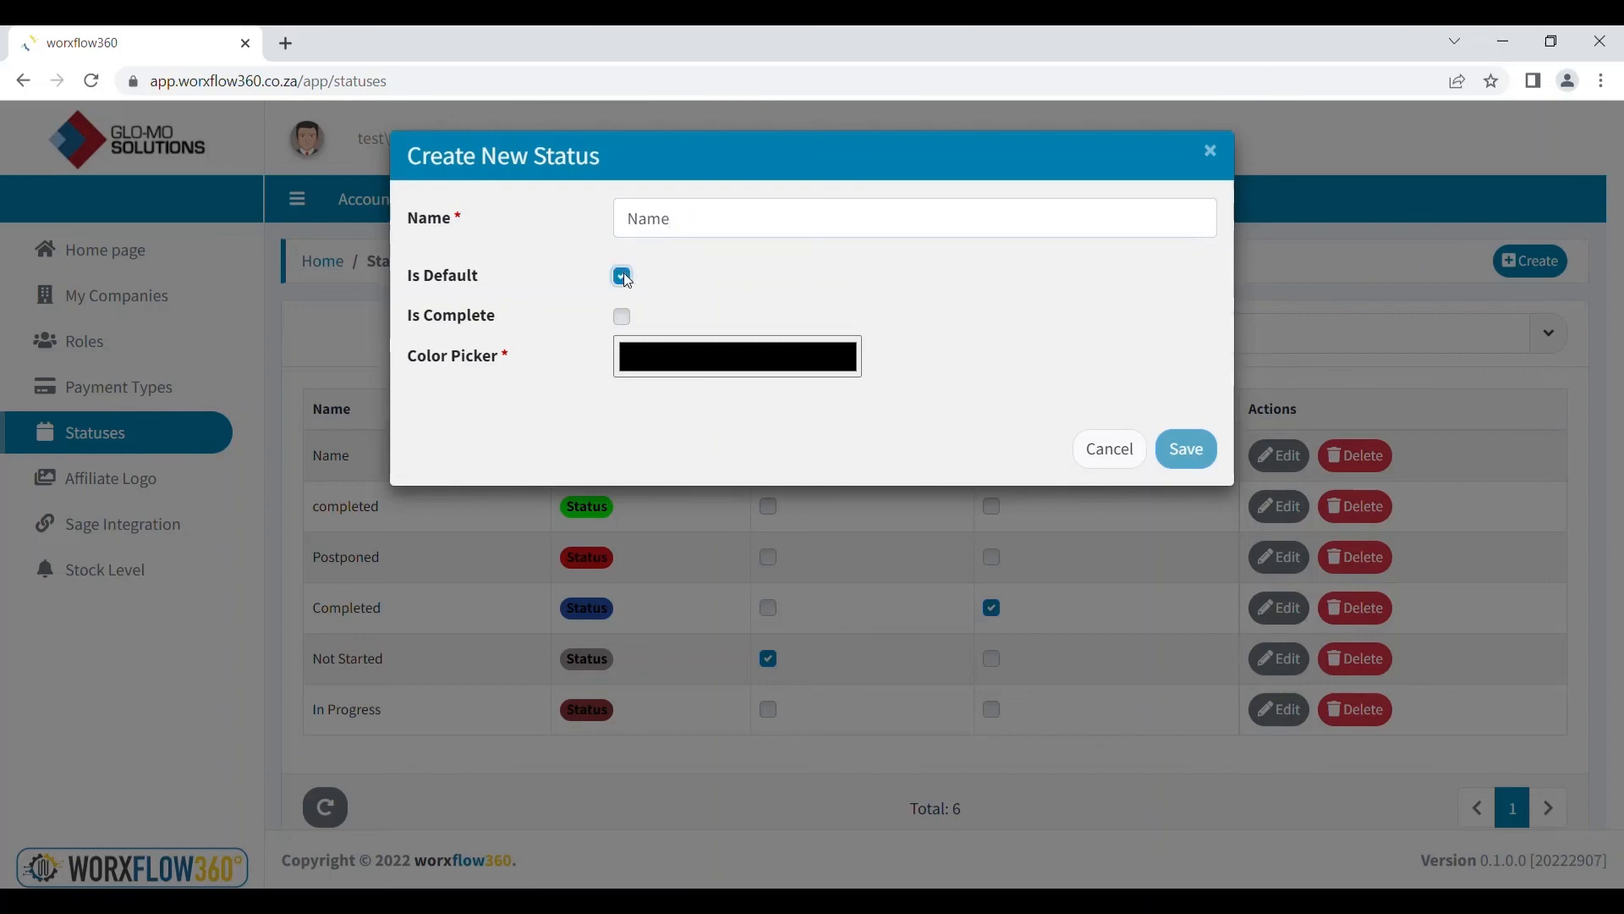
left_click(624, 277)
left_click(624, 318)
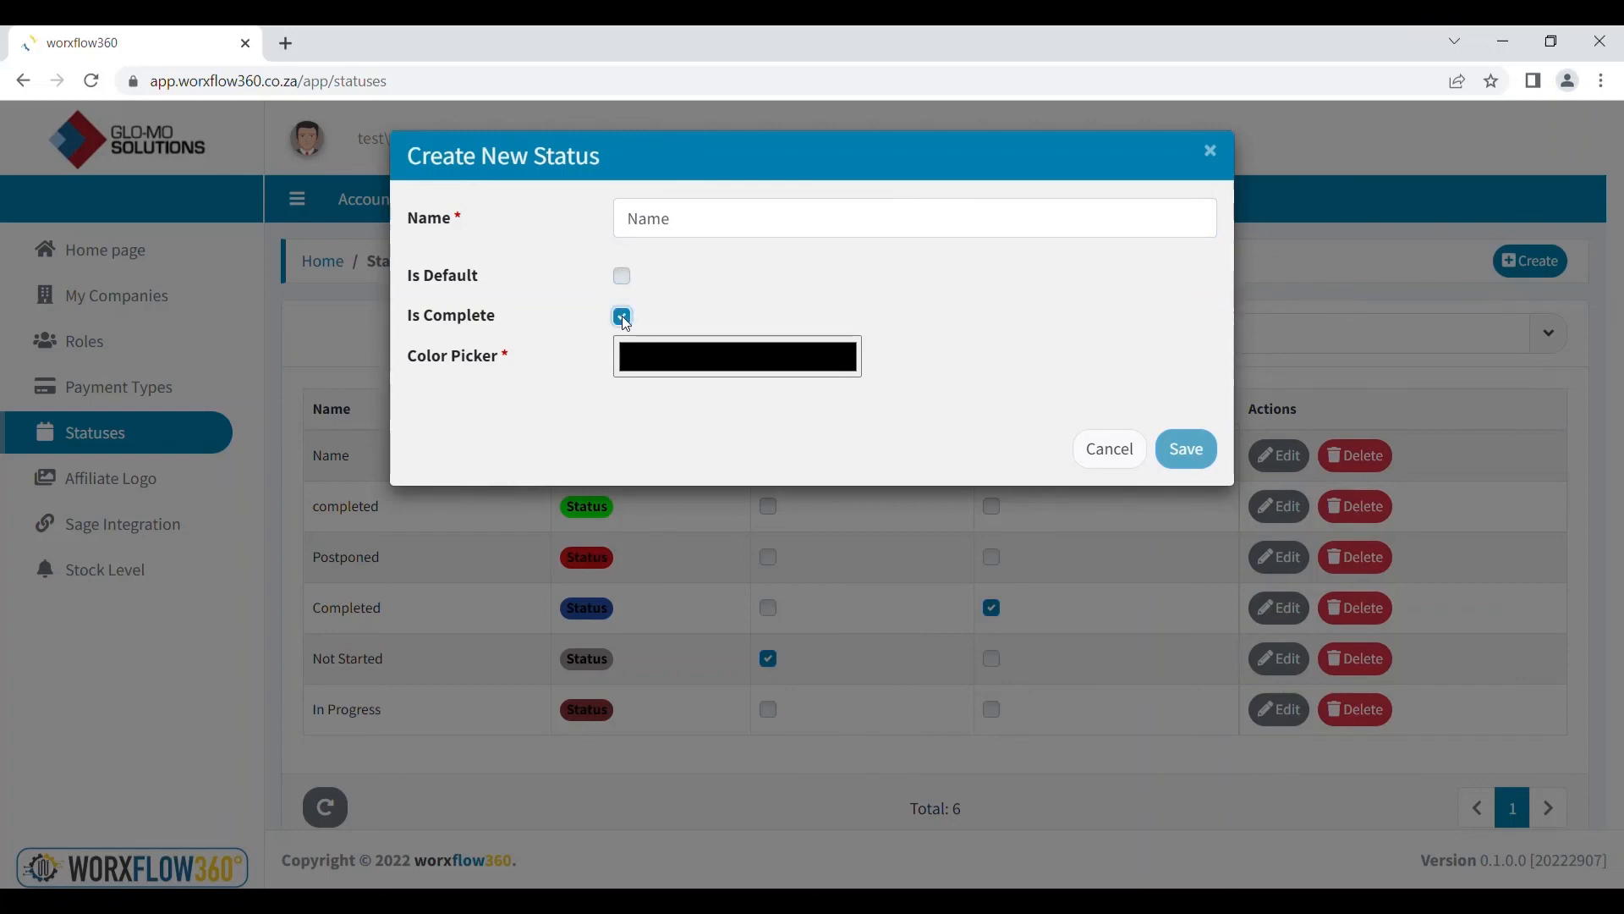
left_click(623, 319)
left_click(687, 370)
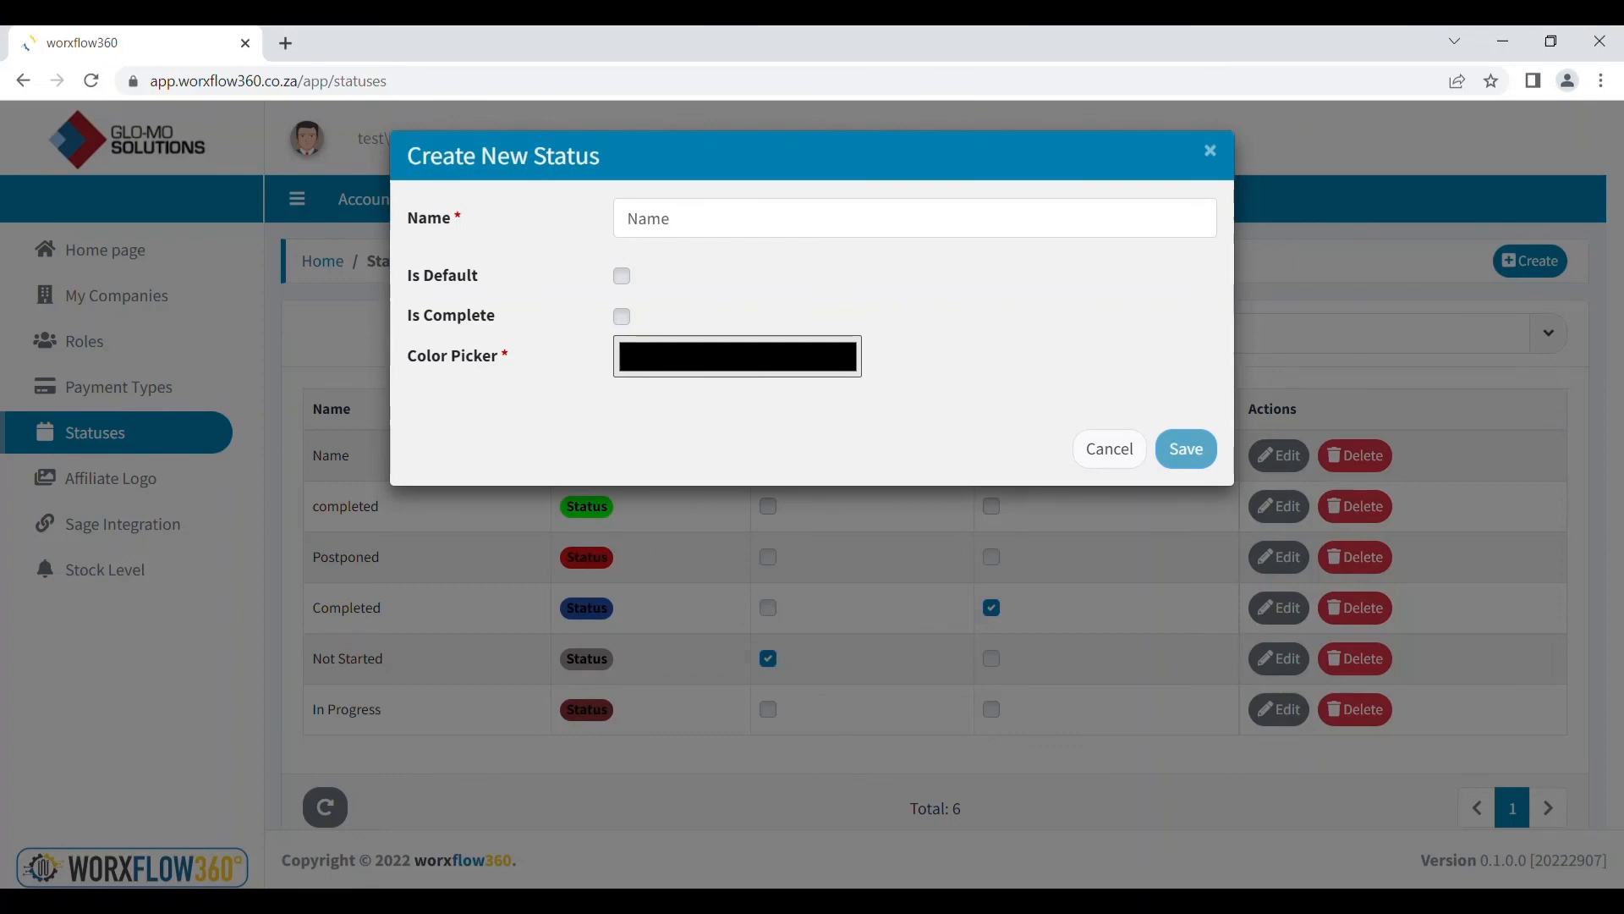
left_click(819, 551)
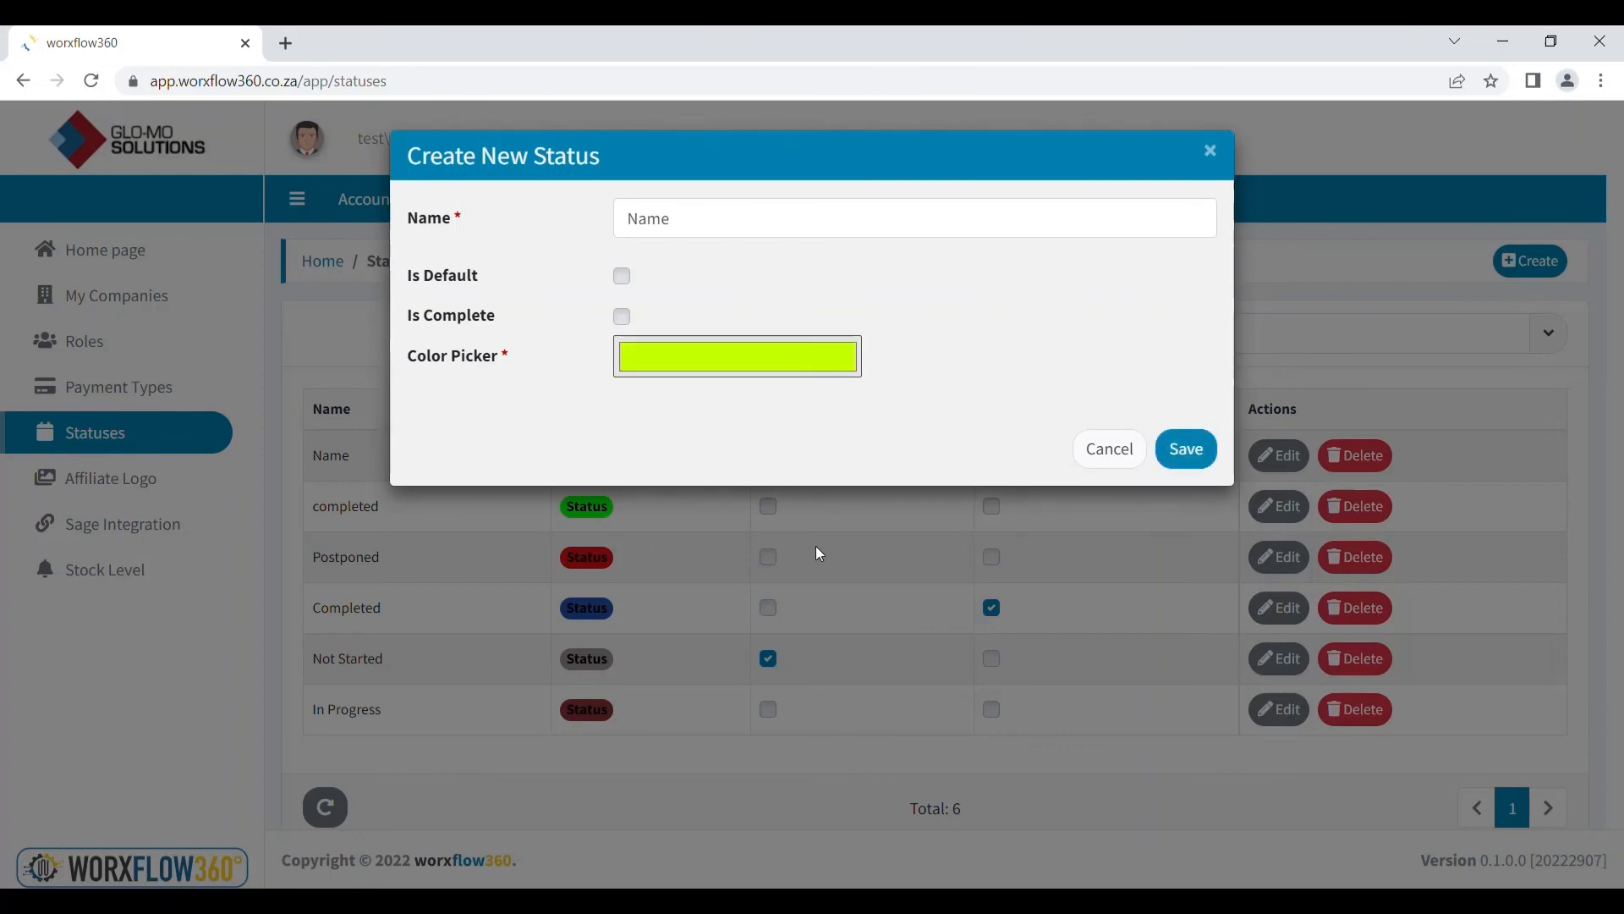
left_click(1188, 464)
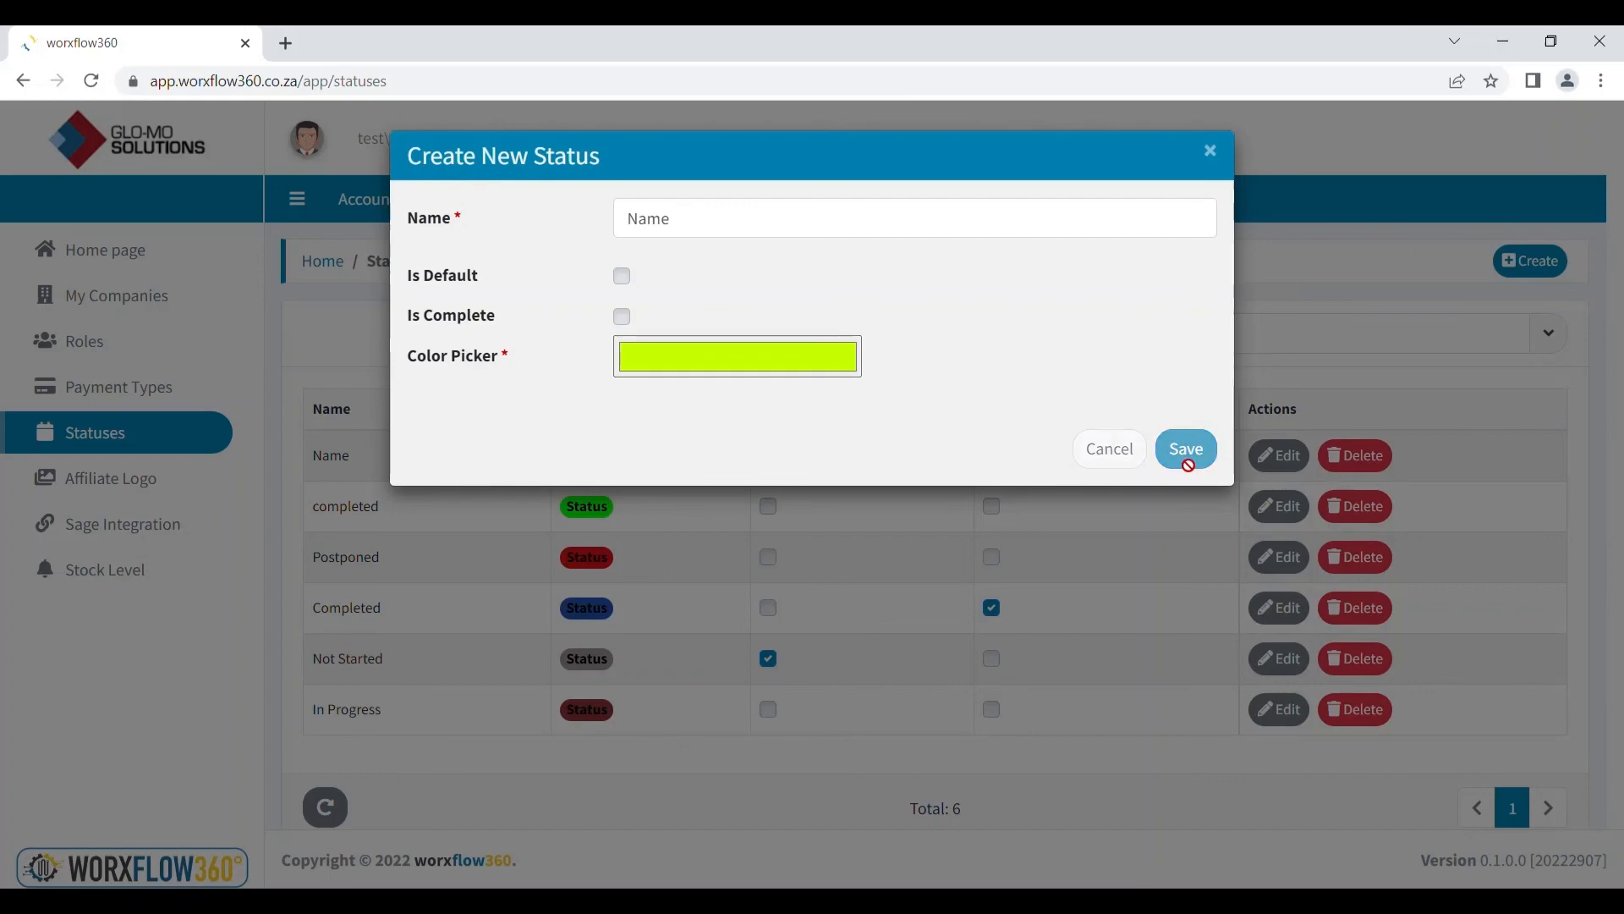